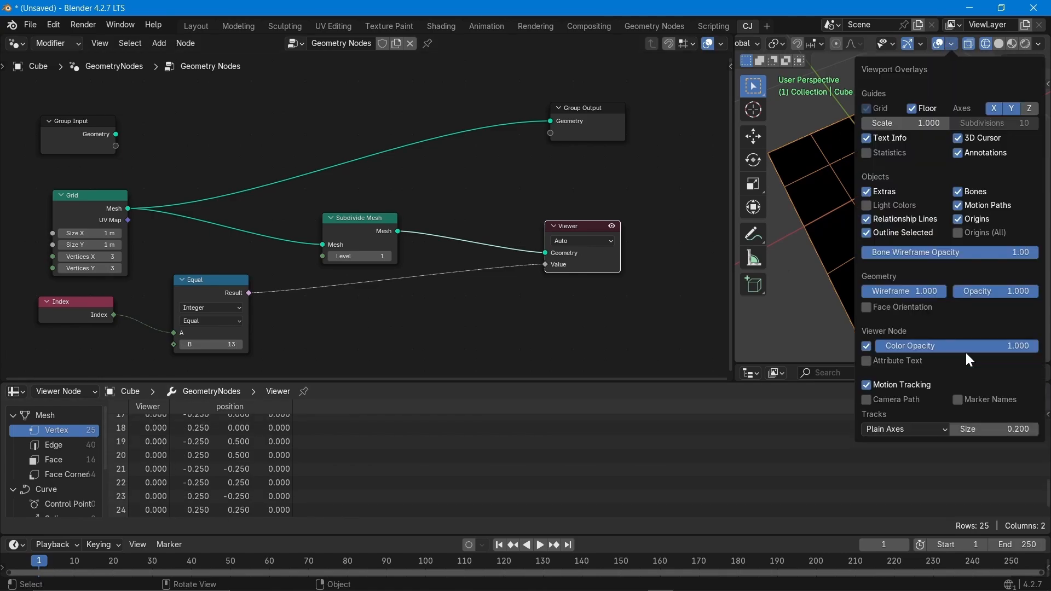
# Preview the finished node setup, switching its comparison to Equal, then return to a fresh default scene.
pyautogui.doubleClick(86, 257)
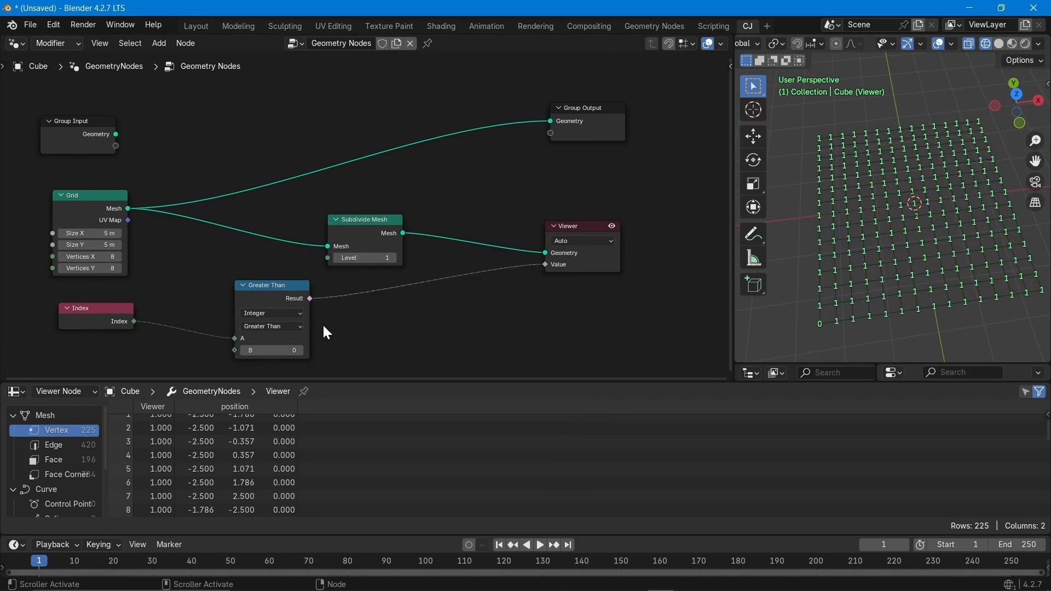
pyautogui.moveTo(272, 350); pyautogui.dragTo(291, 350)
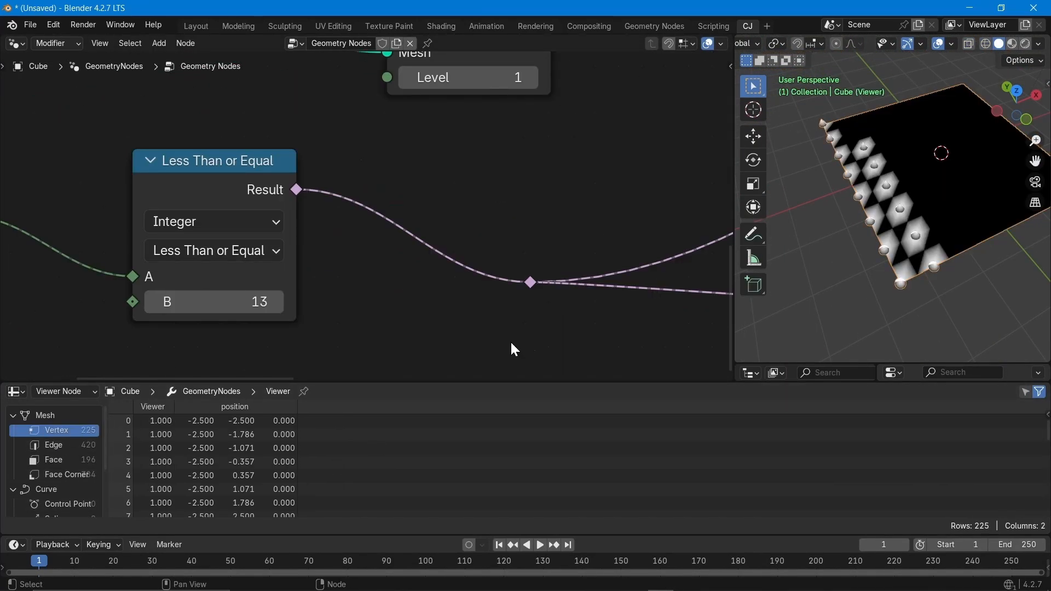
pyautogui.click(208, 251)
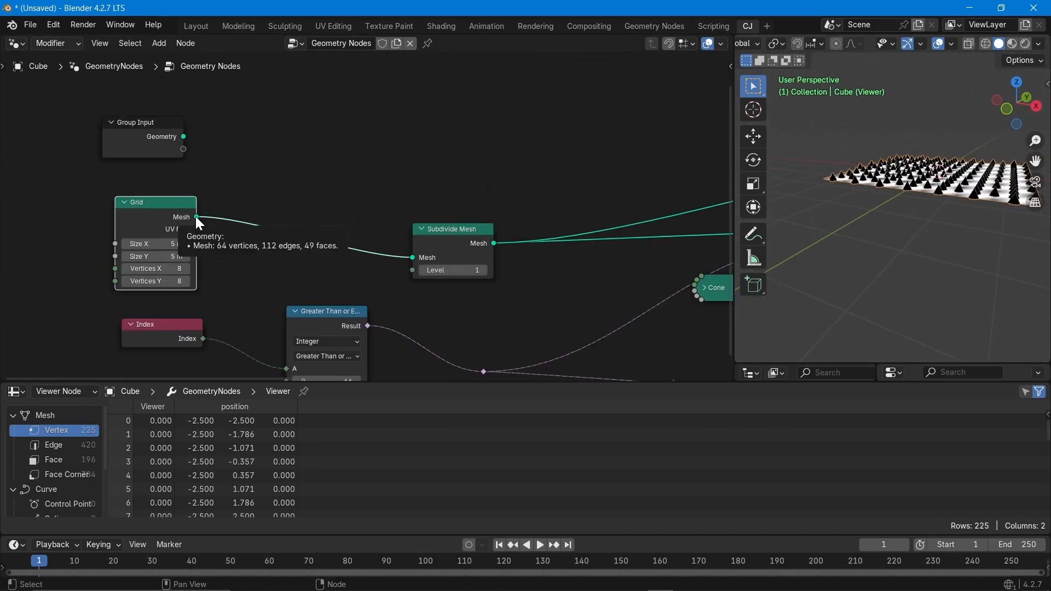
pyautogui.keyDown('ctrl'); pyautogui.keyDown('shift'); pyautogui.click(149, 204); pyautogui.keyUp('shift'); pyautogui.keyUp('ctrl')
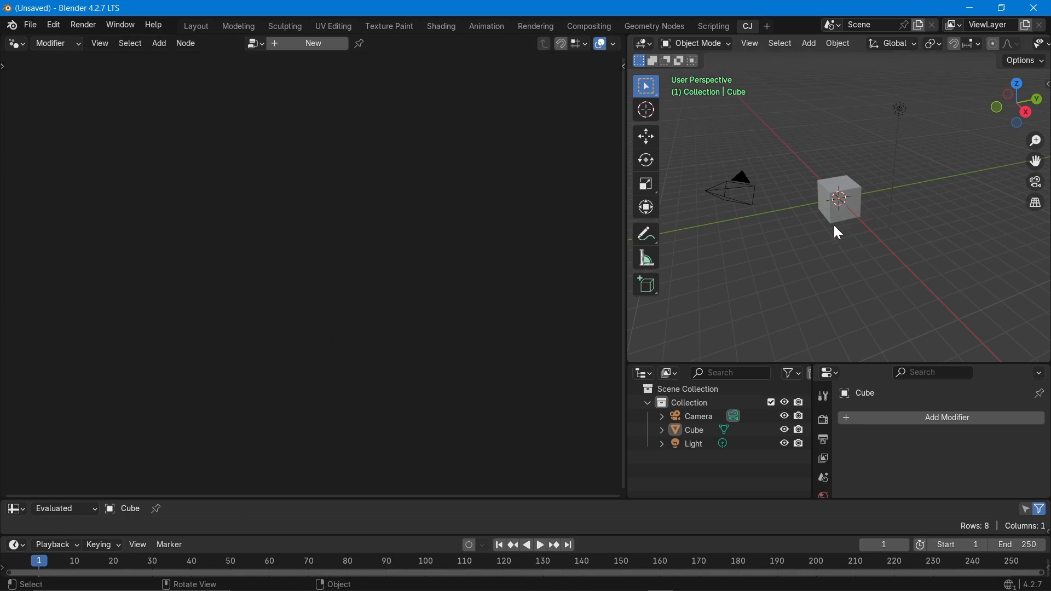
# Orbit the viewport around the default cube.
pyautogui.moveTo(836, 230); pyautogui.dragTo(755, 110, button='middle')
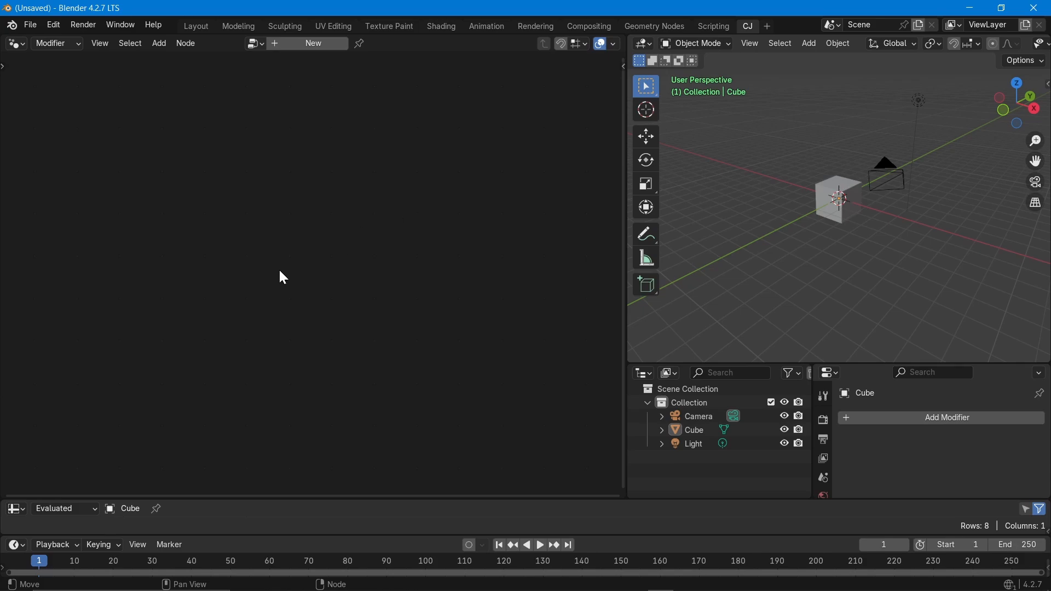
# Create a new Geometry Nodes tree for the cube and centre its two default nodes.
pyautogui.click(306, 44)
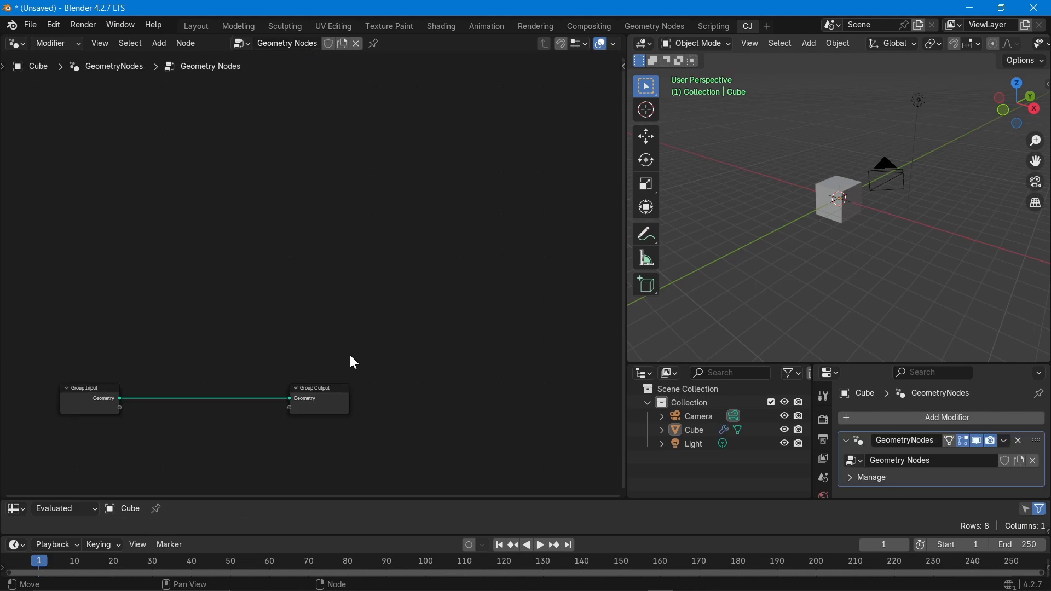
pyautogui.moveTo(349, 353); pyautogui.dragTo(376, 162, button='middle')
pyautogui.scroll(2, 252, 156)
pyautogui.moveTo(284, 270); pyautogui.dragTo(320, 227, button='middle')
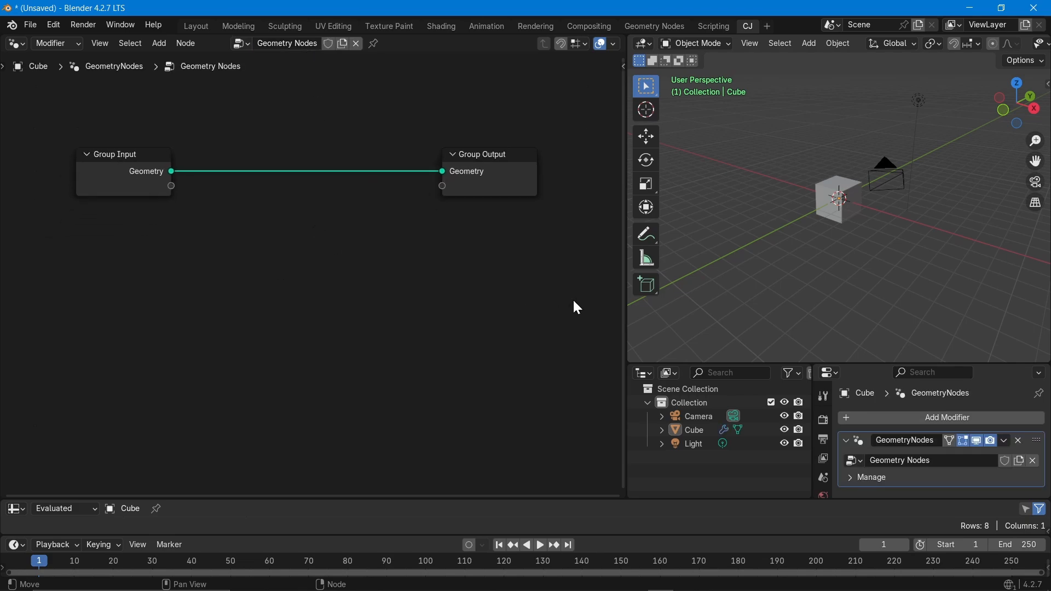
# Widen the node editor and stack Group Input above Group Output at the left.
pyautogui.moveTo(626, 276); pyautogui.dragTo(732, 283)
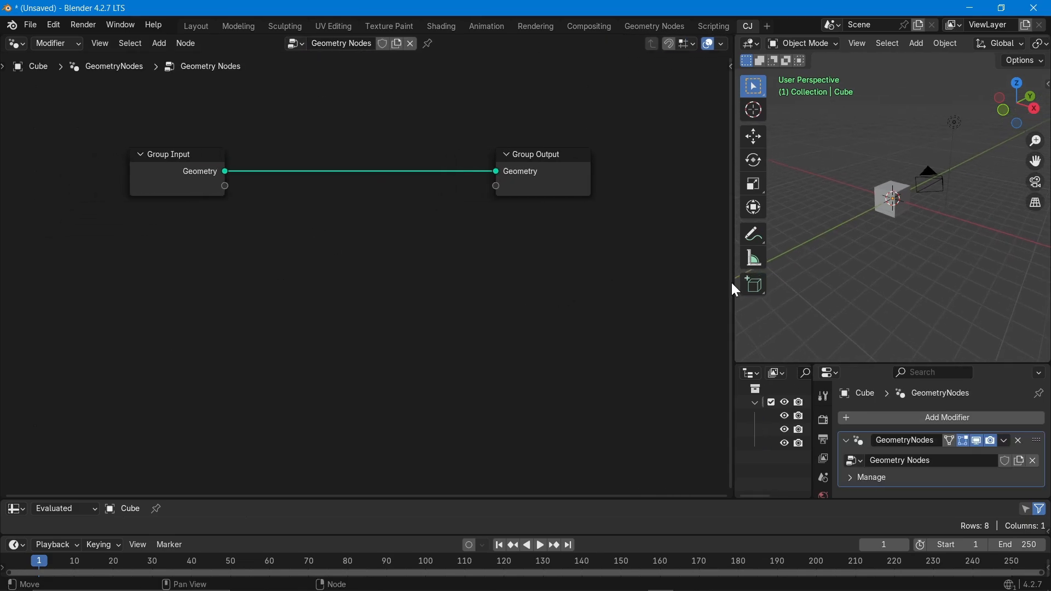
pyautogui.moveTo(815, 409); pyautogui.dragTo(879, 409)
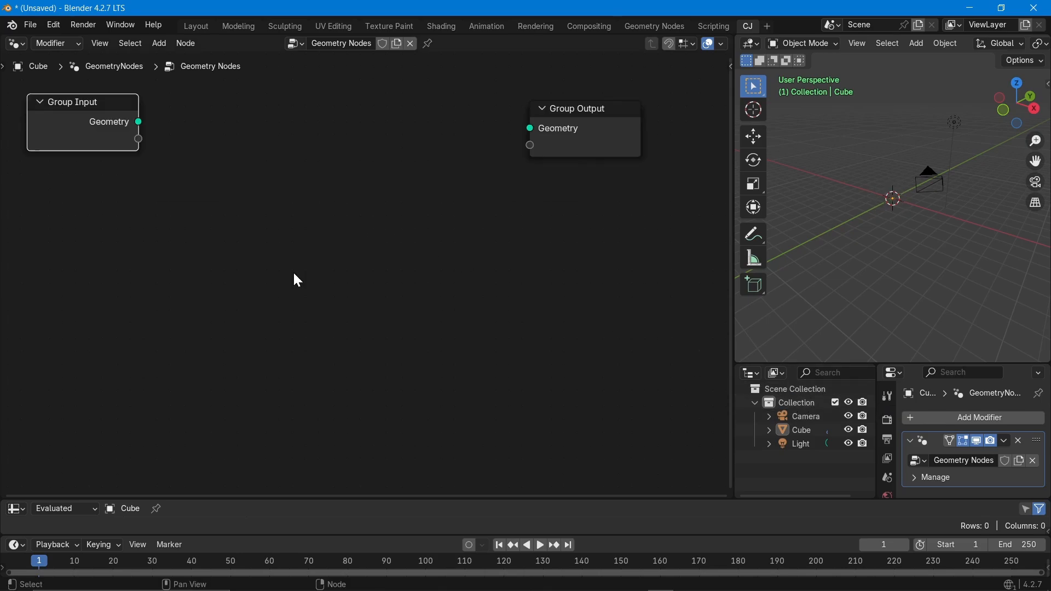
pyautogui.moveTo(606, 114); pyautogui.dragTo(662, 105)
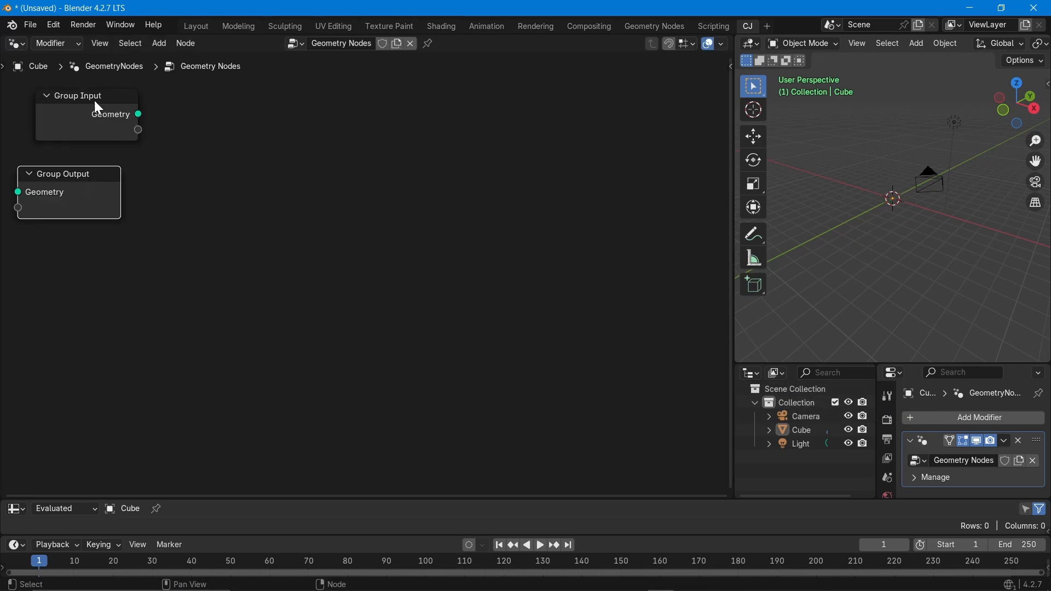
pyautogui.moveTo(96, 106); pyautogui.dragTo(52, 103)
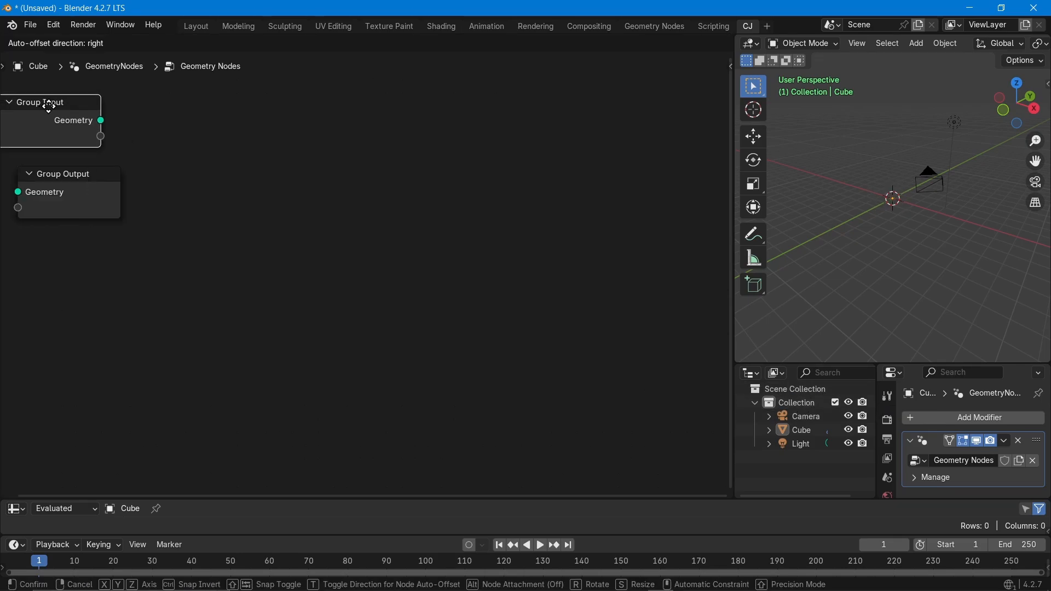
pyautogui.moveTo(77, 183); pyautogui.dragTo(60, 170)
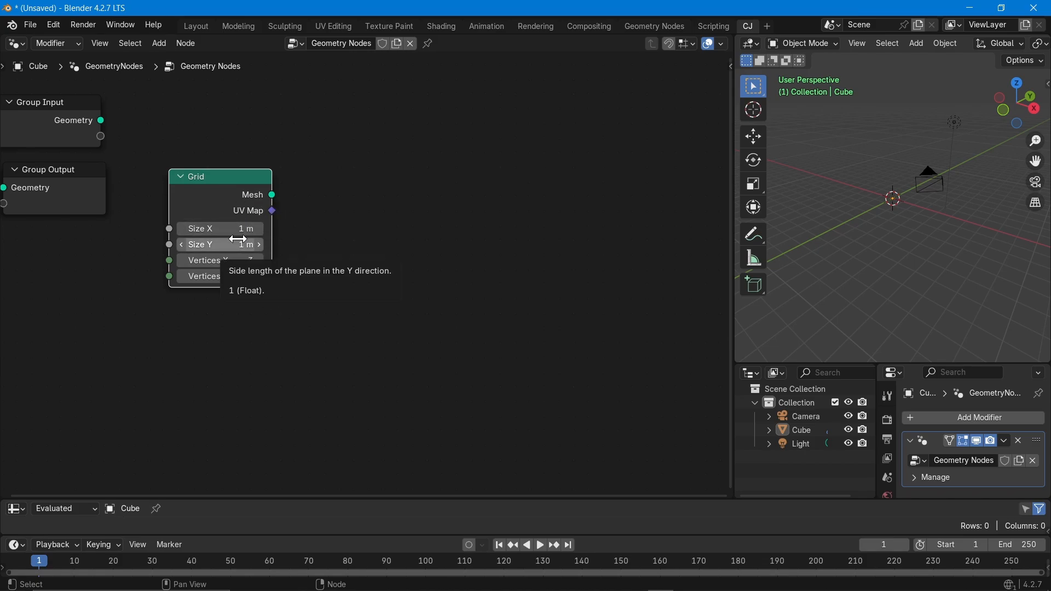
# Link the Grid node to a new Viewer node placed on the right.
pyautogui.rightClick(233, 176)
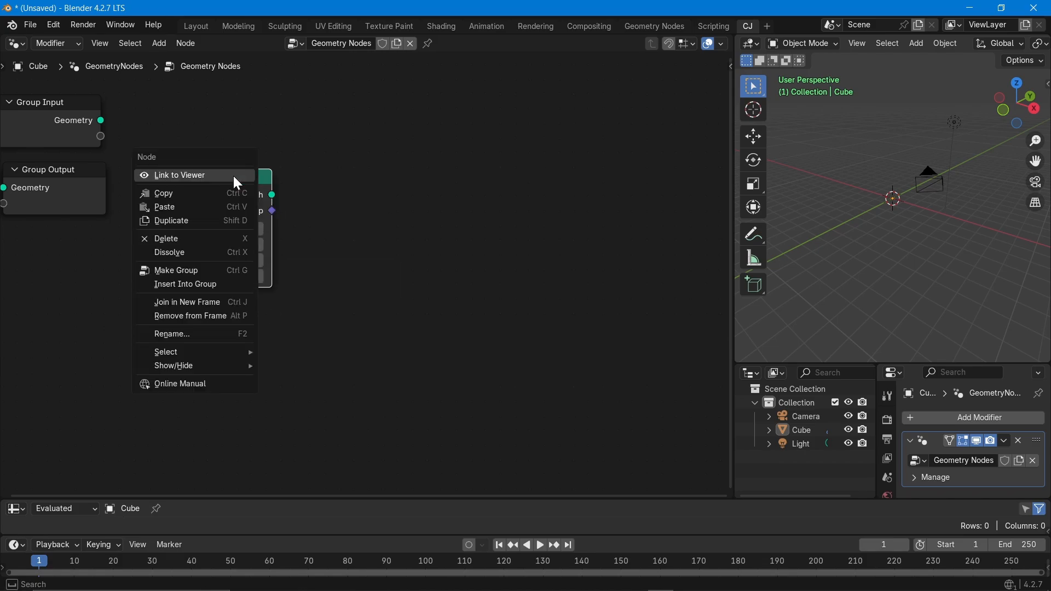
pyautogui.rightClick(146, 174)
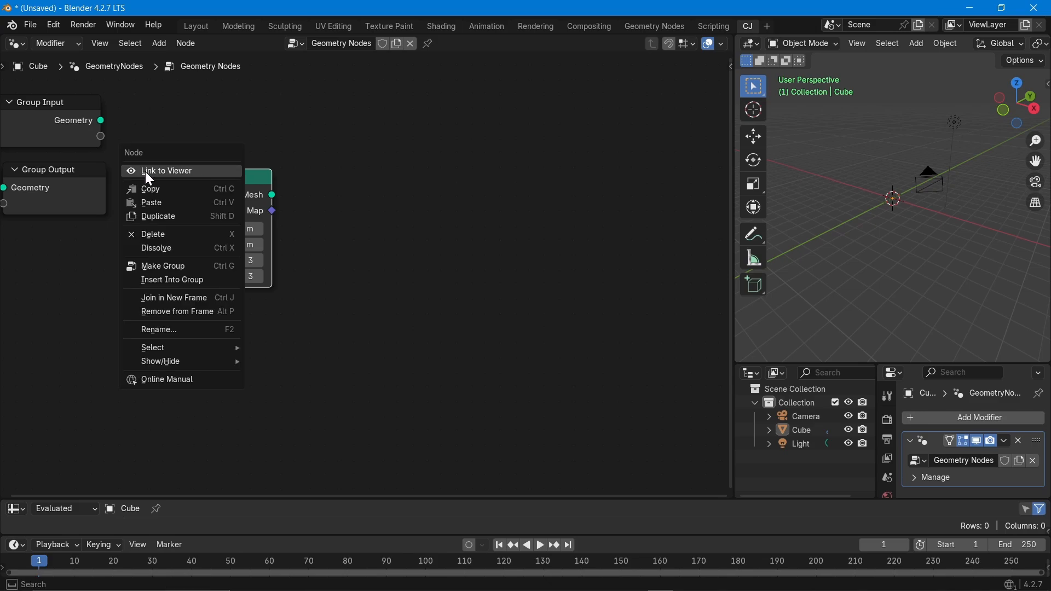
pyautogui.click(145, 172)
pyautogui.moveTo(374, 193); pyautogui.dragTo(527, 177)
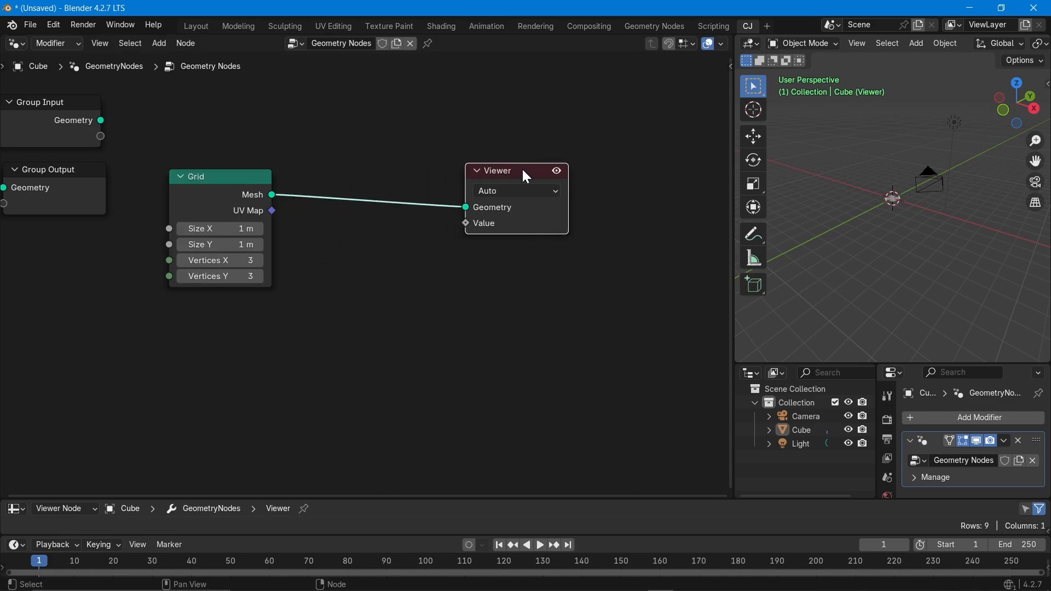
pyautogui.scroll(5, 903, 197)
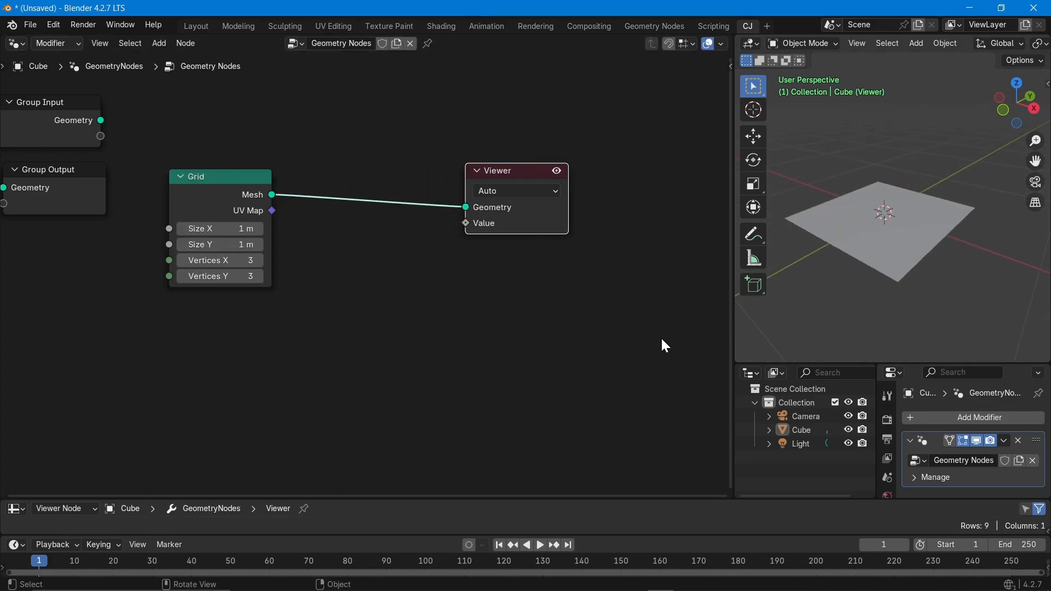
# Arrange the Grid, Group Output and Viewer nodes and check the Viewer's domain options.
pyautogui.moveTo(196, 174); pyautogui.dragTo(75, 270)
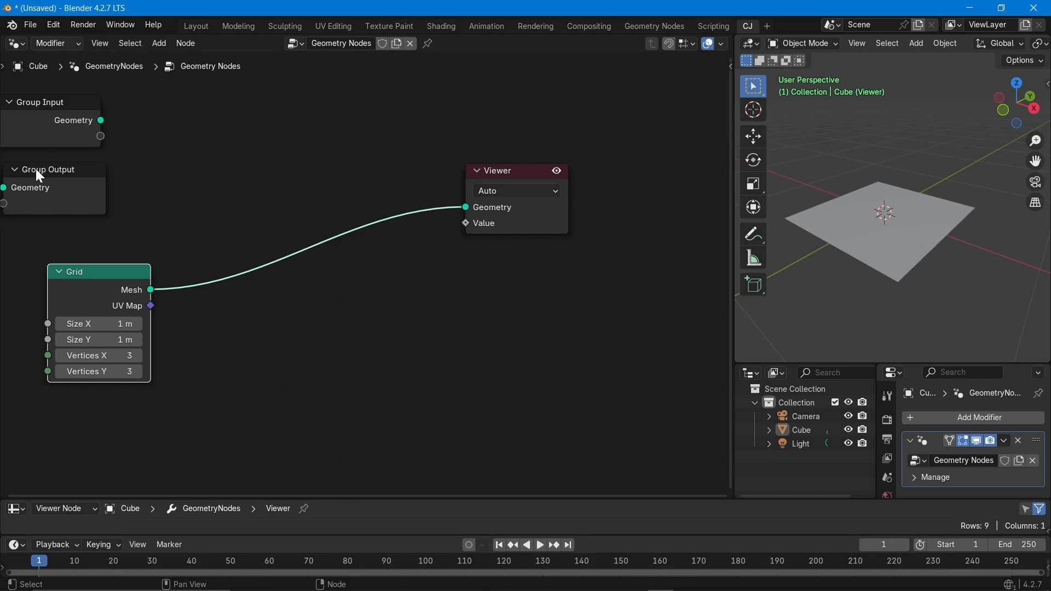
pyautogui.moveTo(39, 176); pyautogui.dragTo(467, 108)
pyautogui.moveTo(512, 170); pyautogui.dragTo(542, 223)
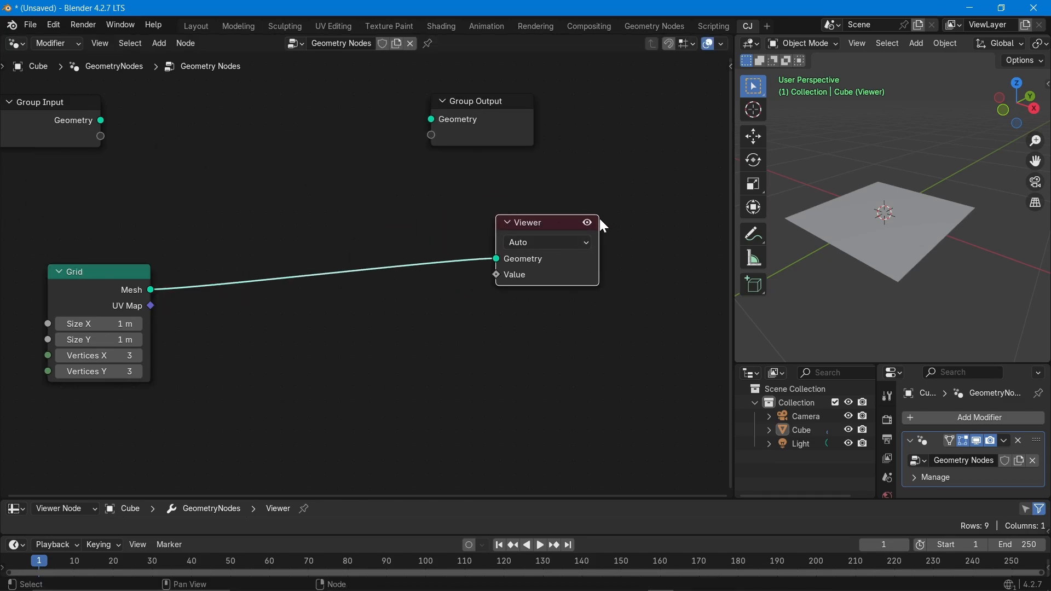
pyautogui.click(551, 244)
# Connect Grid Mesh to Group Output Geometry, then toggle the Viewer preview off and on twice.
pyautogui.moveTo(150, 290); pyautogui.dragTo(428, 133)
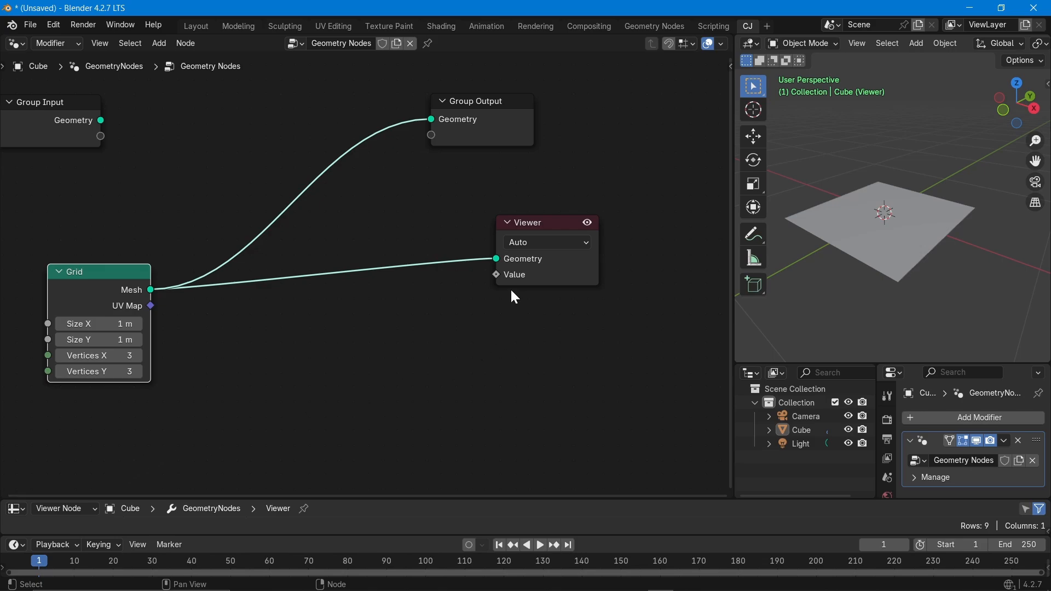
pyautogui.click(588, 223)
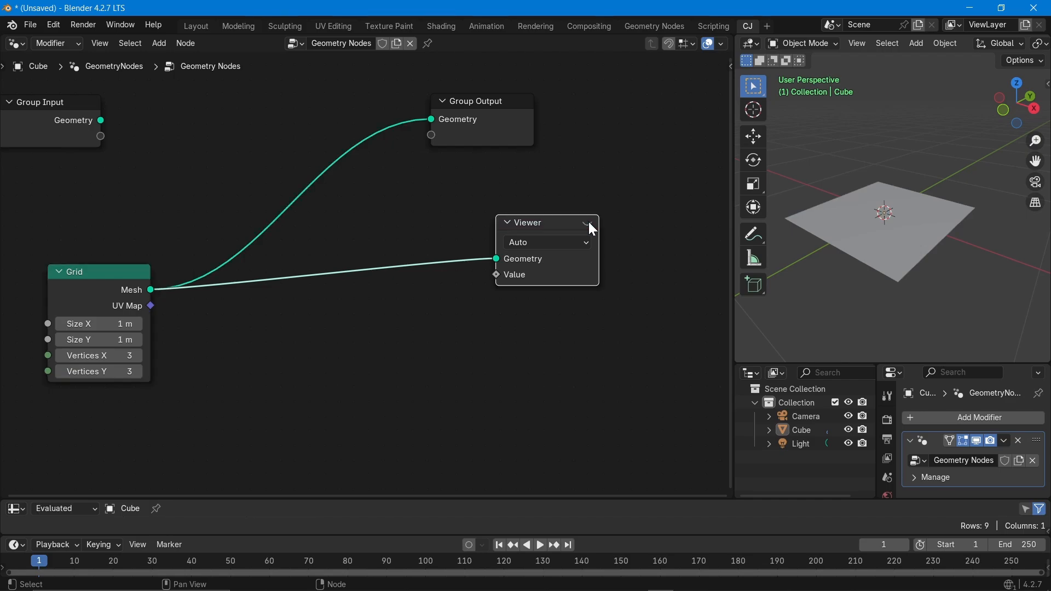
pyautogui.click(588, 223)
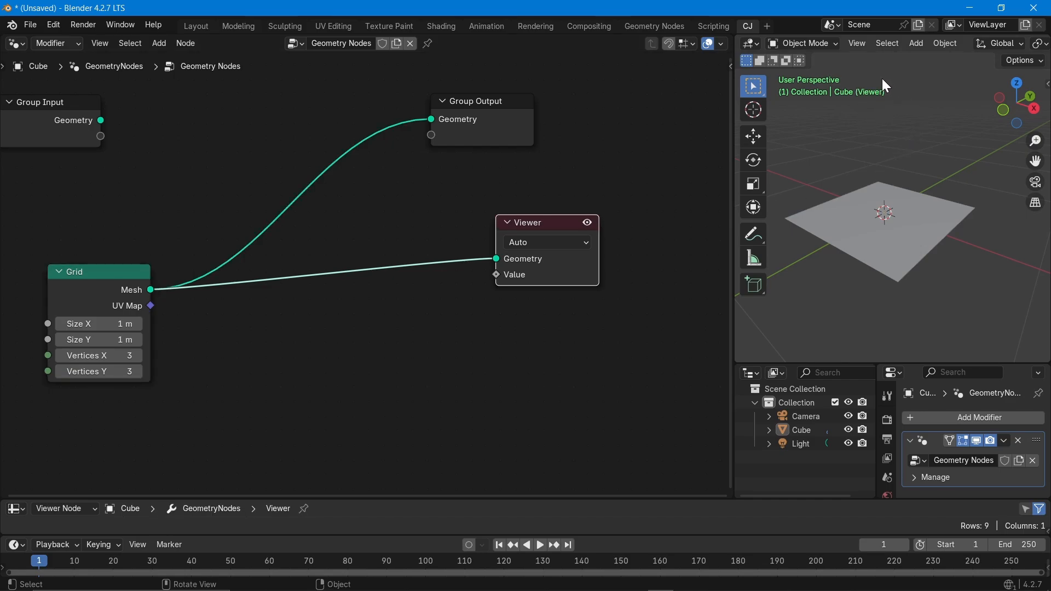
pyautogui.click(588, 223)
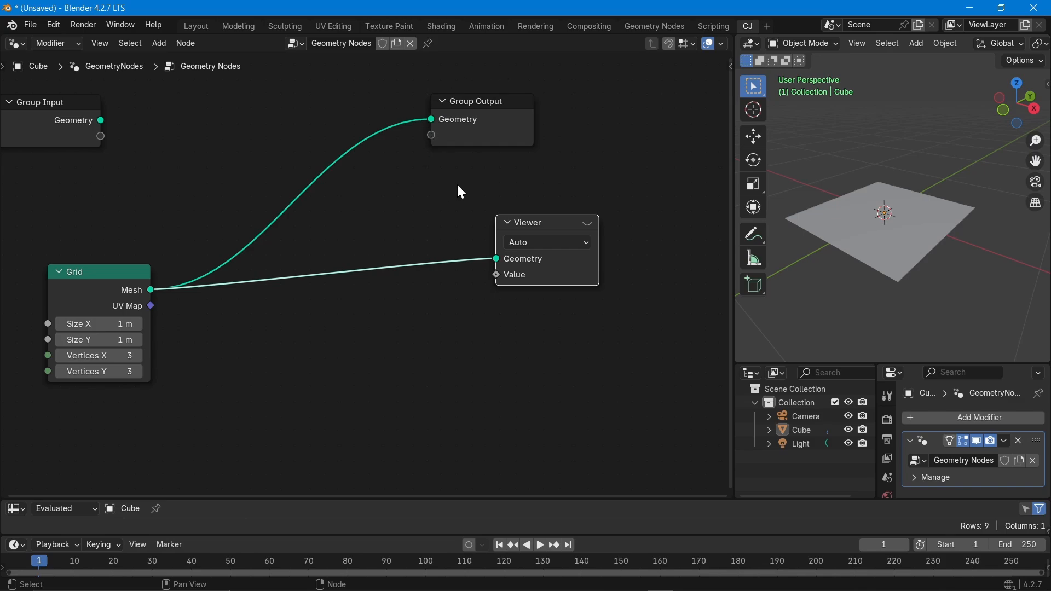
pyautogui.click(589, 224)
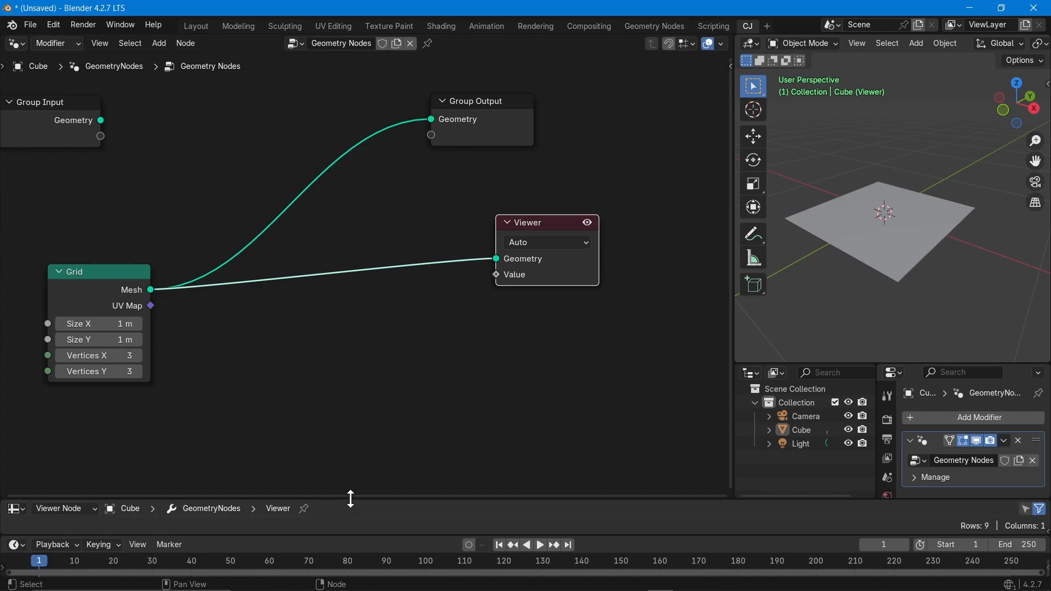
# Enlarge the spreadsheet to read the grid's 9 vertex positions.
pyautogui.moveTo(351, 499); pyautogui.dragTo(363, 382)
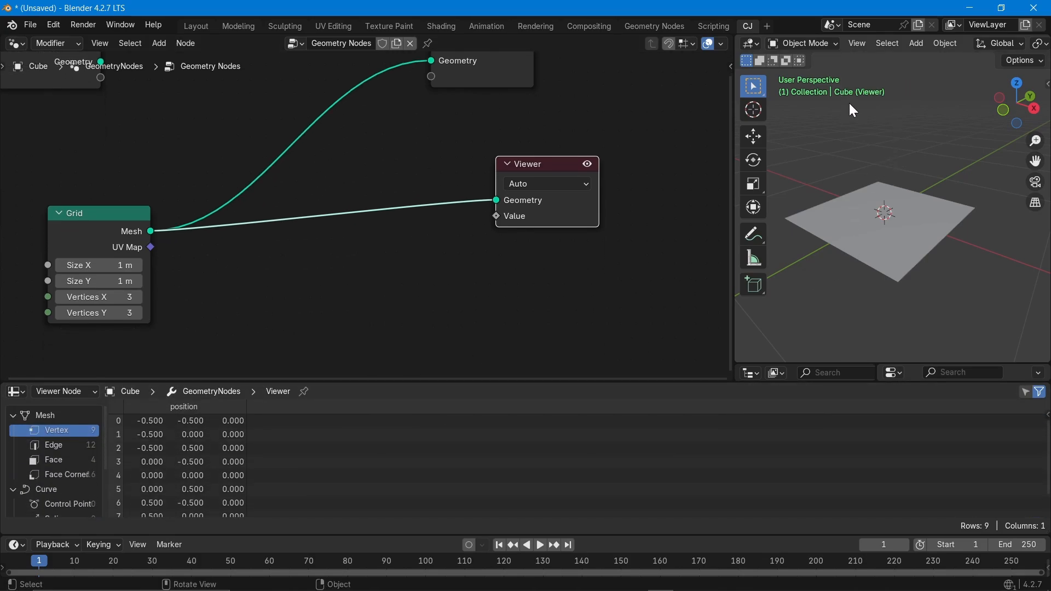
pyautogui.moveTo(887, 287)
pyautogui.mouseDown(button='middle')
pyautogui.moveTo(922, 298)
pyautogui.moveTo(894, 301)
pyautogui.mouseUp(button='middle')
pyautogui.moveTo(476, 300); pyautogui.dragTo(460, 328, button='middle')
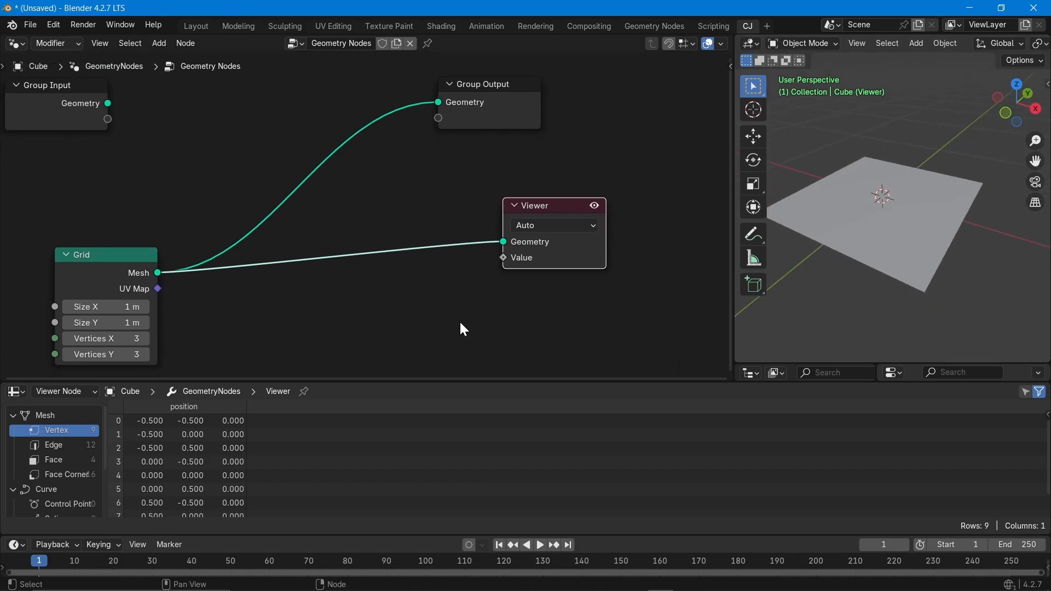
pyautogui.scroll(2, 364, 296)
pyautogui.scroll(-3, 363, 296)
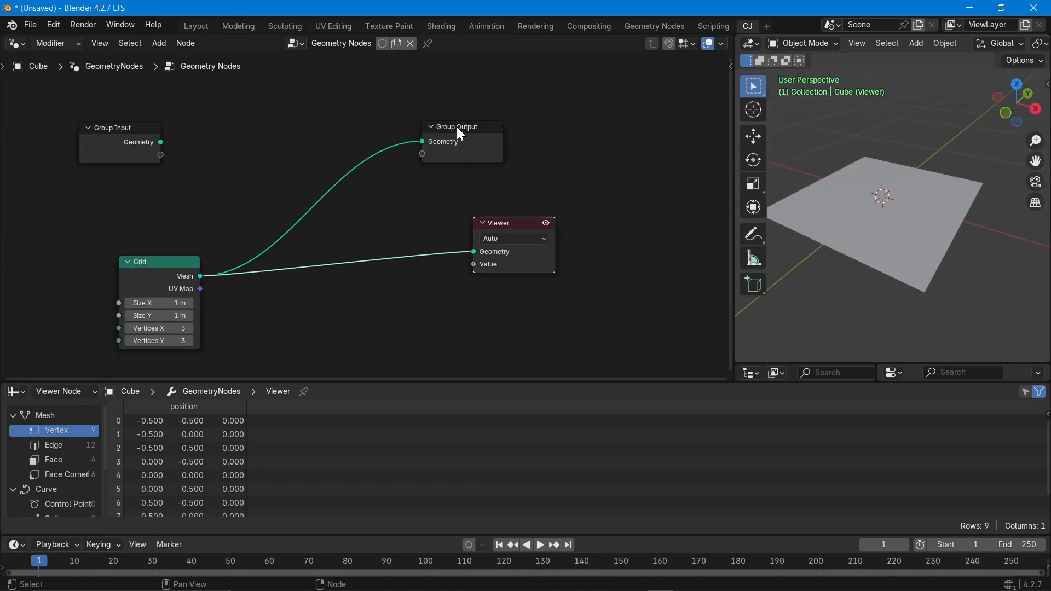
# Spread out Group Output and the Viewer to the right and tuck the Grid under Group Input.
pyautogui.moveTo(456, 126); pyautogui.dragTo(602, 92)
pyautogui.moveTo(515, 227); pyautogui.dragTo(540, 233)
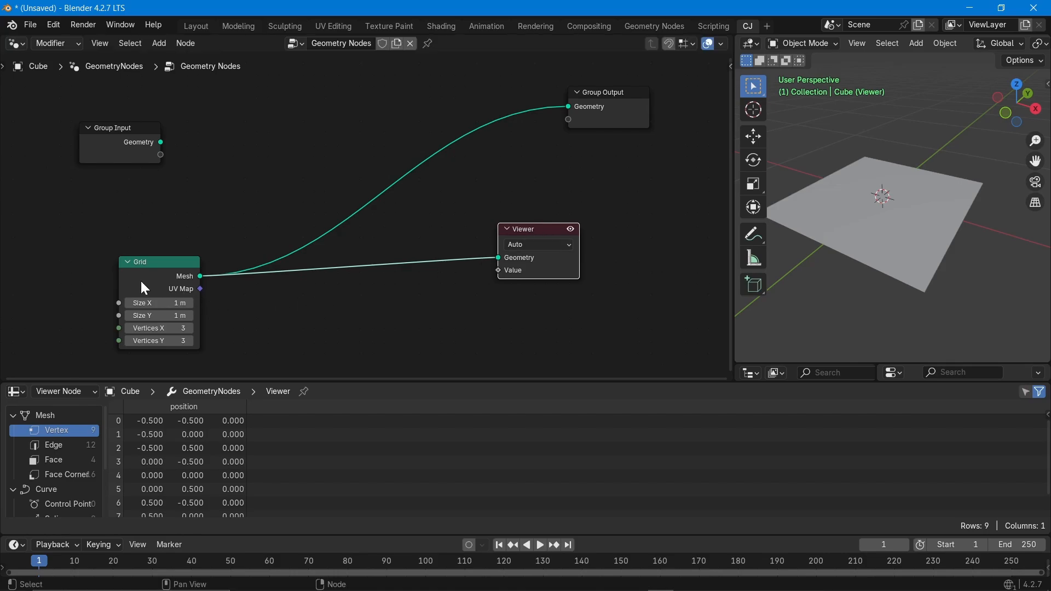
pyautogui.moveTo(141, 263); pyautogui.dragTo(102, 225)
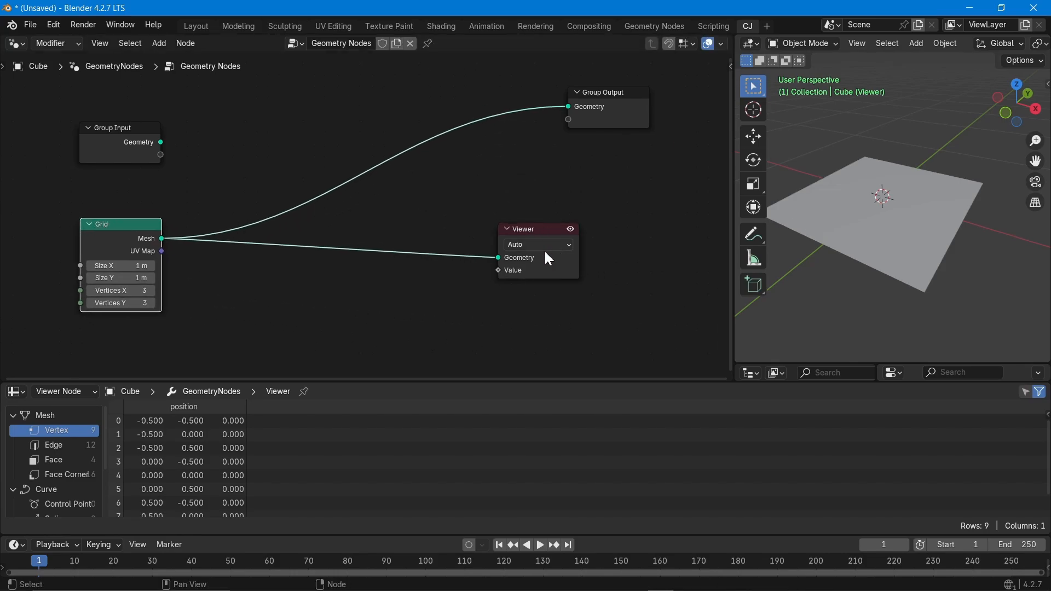
pyautogui.scroll(-1, 497, 265)
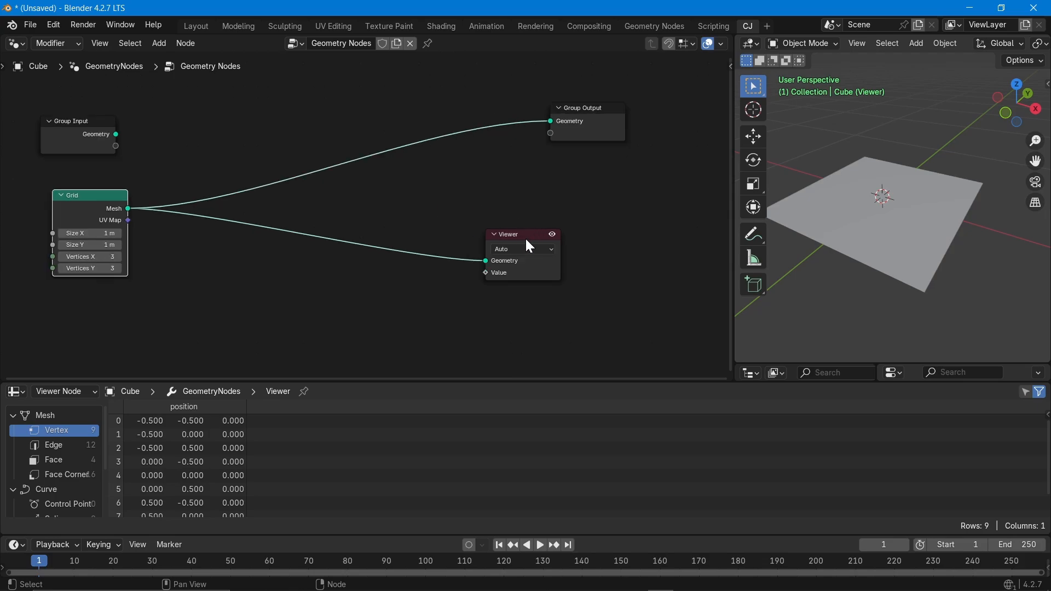
pyautogui.moveTo(526, 241); pyautogui.dragTo(586, 232)
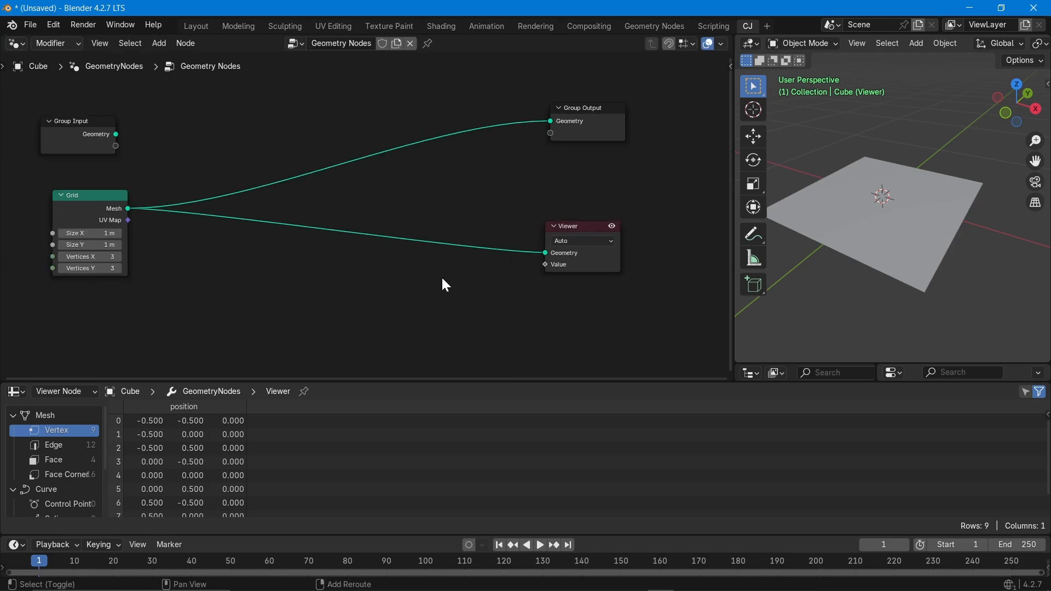
# Add an Index node via the Shift+A search and place it just below the Grid node.
pyautogui.hotkey('shift', 'a')
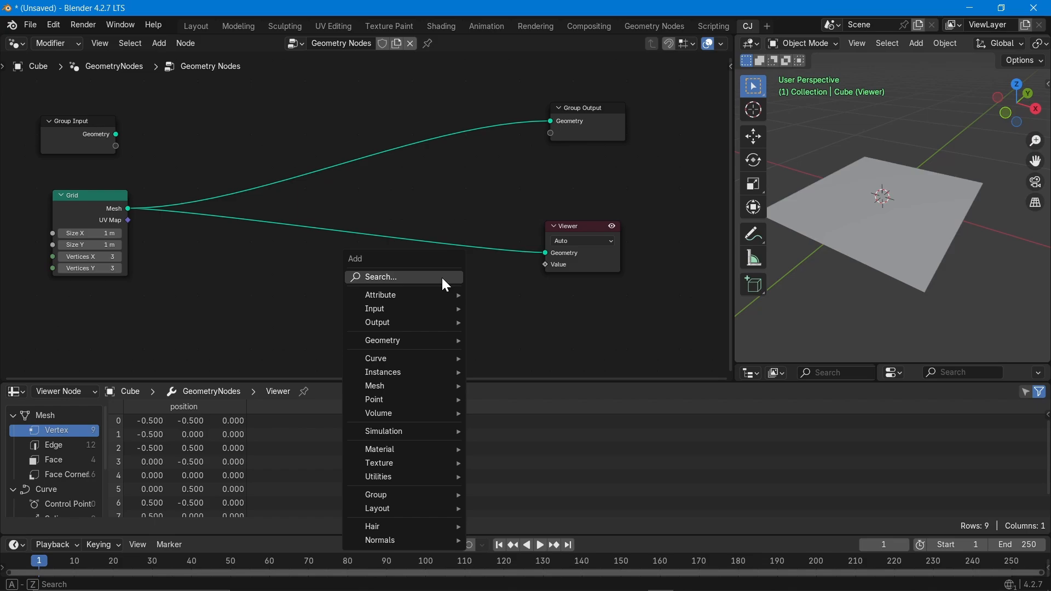
pyautogui.write('index')
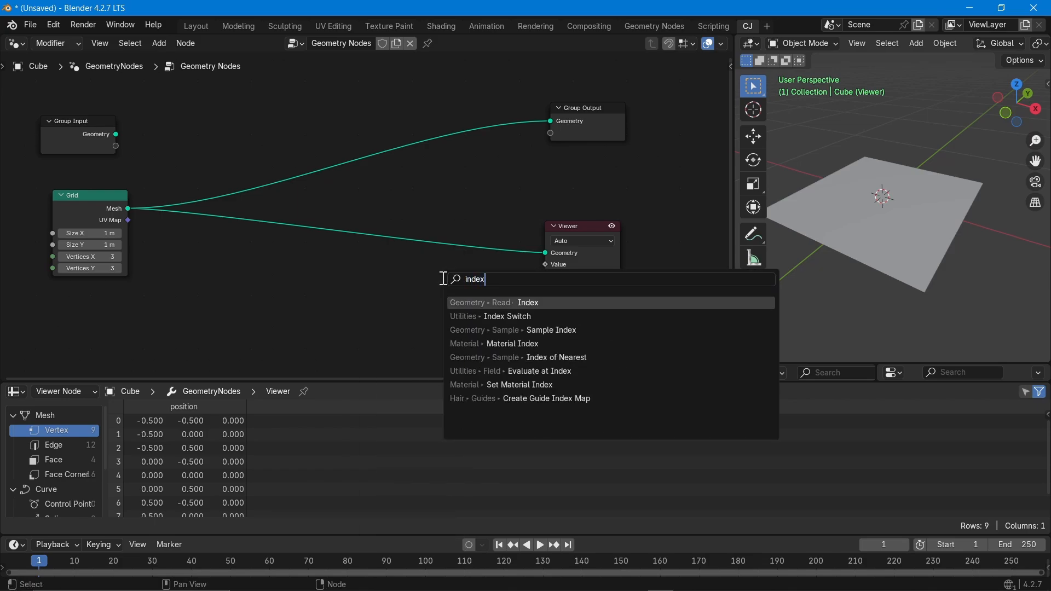
pyautogui.press('Return')
pyautogui.click(71, 295)
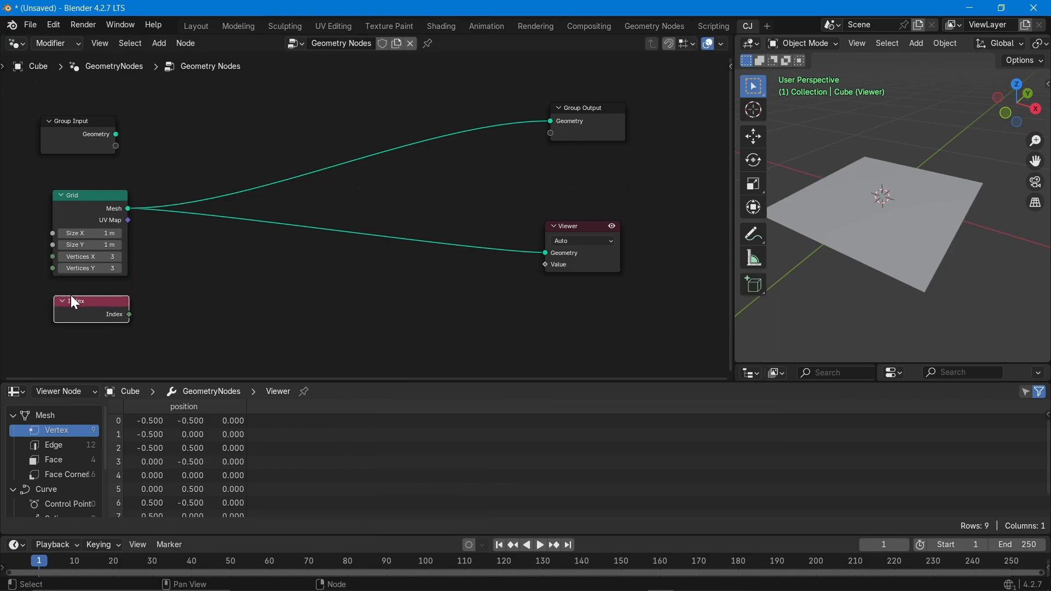
pyautogui.hotkey('shift', 'a')
pyautogui.write('index')
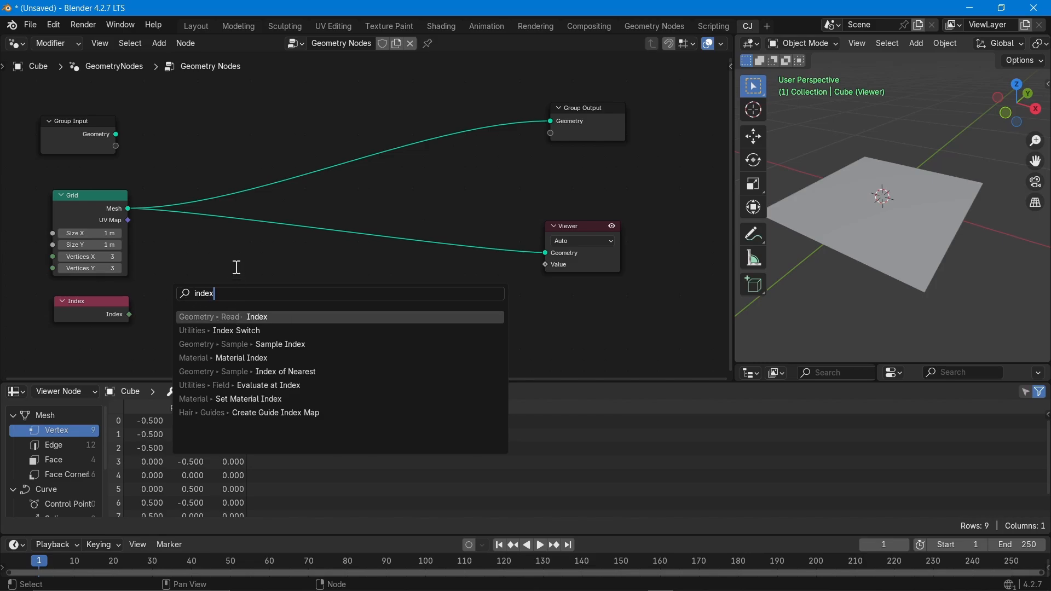
pyautogui.press('Escape')
pyautogui.moveTo(91, 305); pyautogui.dragTo(102, 306)
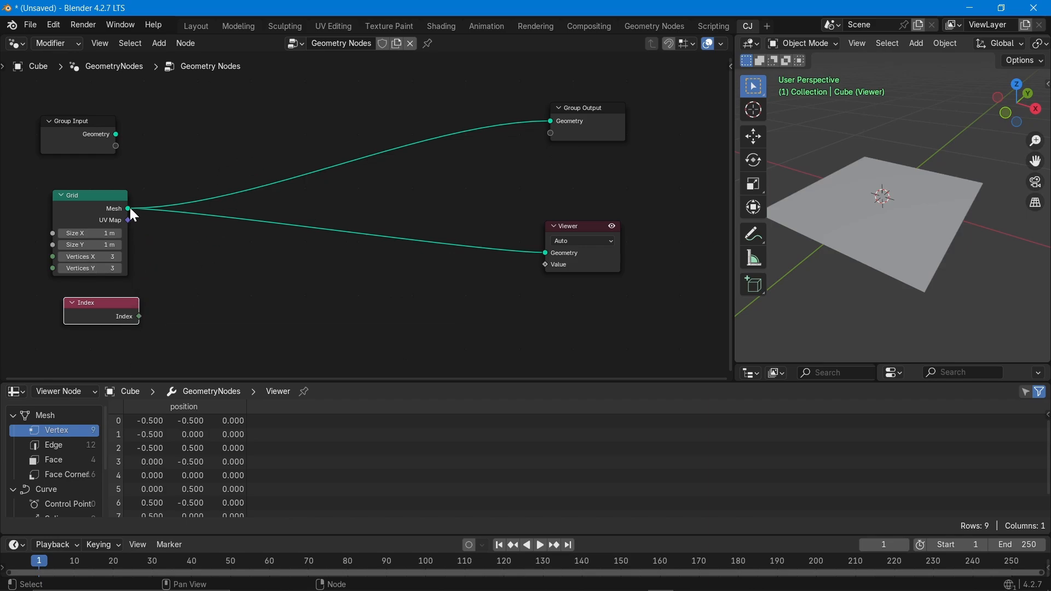
# Connect the Index output to the Viewer's Value input.
pyautogui.click(84, 201)
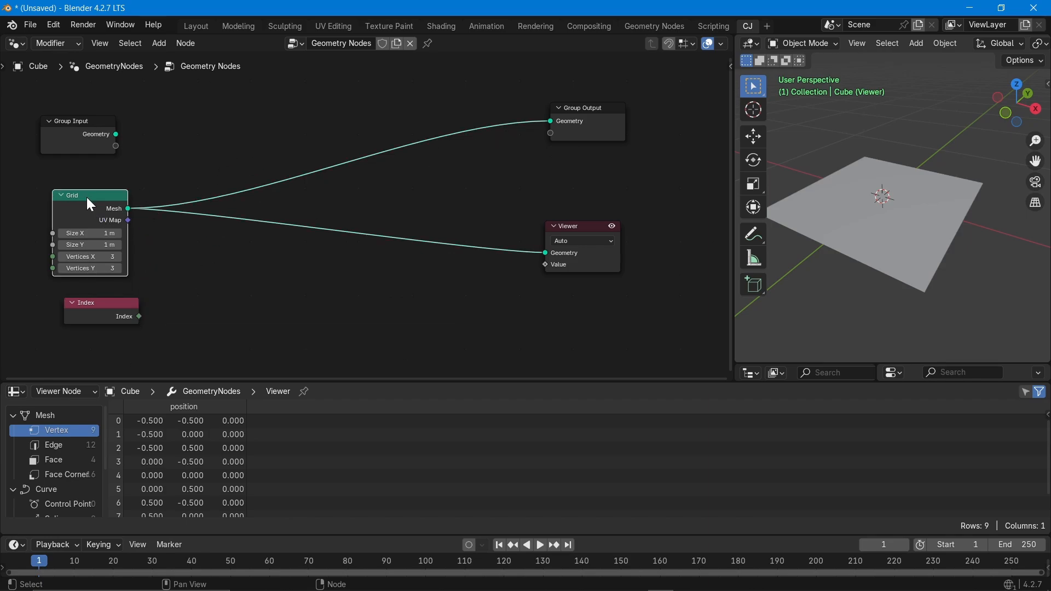
pyautogui.click(87, 302)
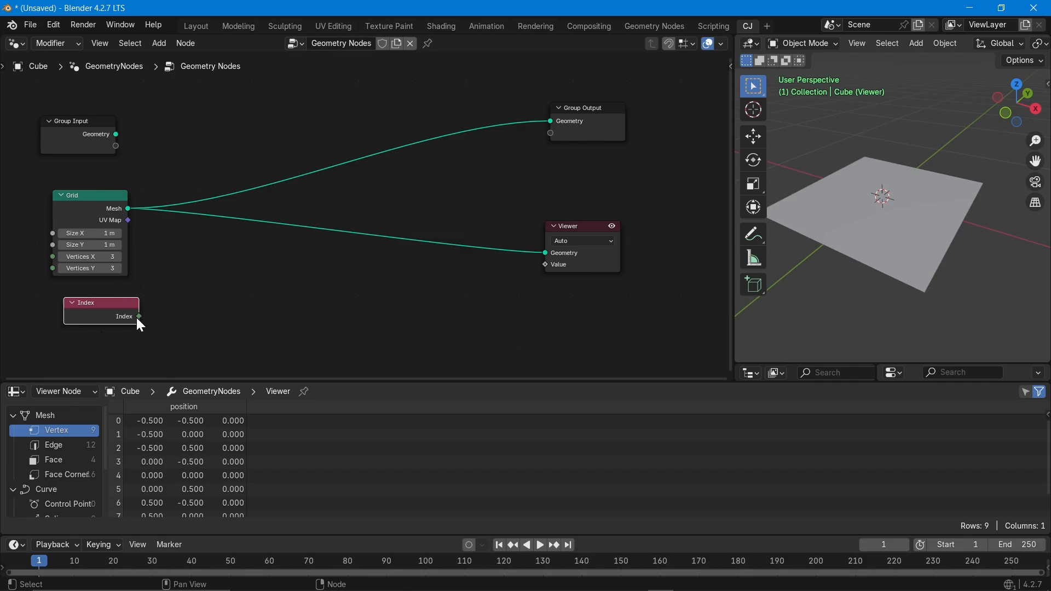
pyautogui.moveTo(140, 317); pyautogui.dragTo(536, 270)
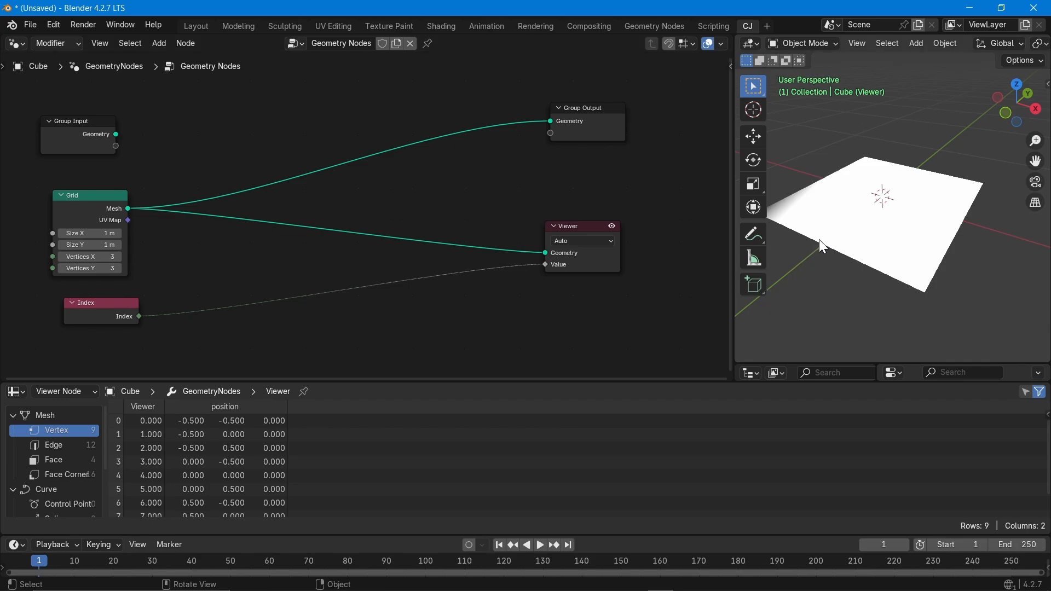
# Orbit the viewport to inspect the plane from several angles.
pyautogui.moveTo(819, 241); pyautogui.dragTo(887, 274, button='middle')
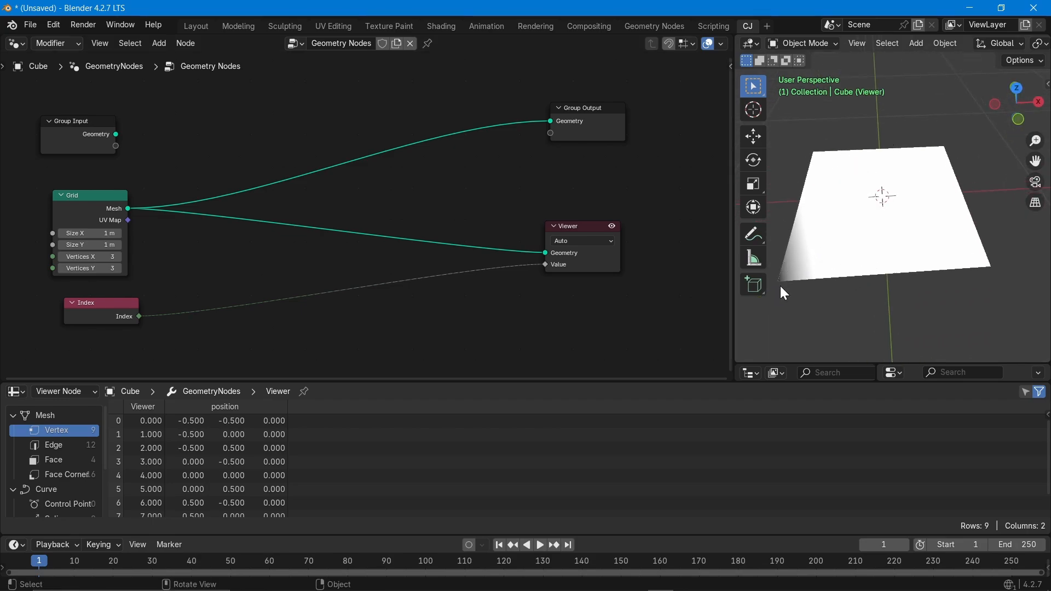
pyautogui.moveTo(794, 289); pyautogui.dragTo(847, 289, button='middle')
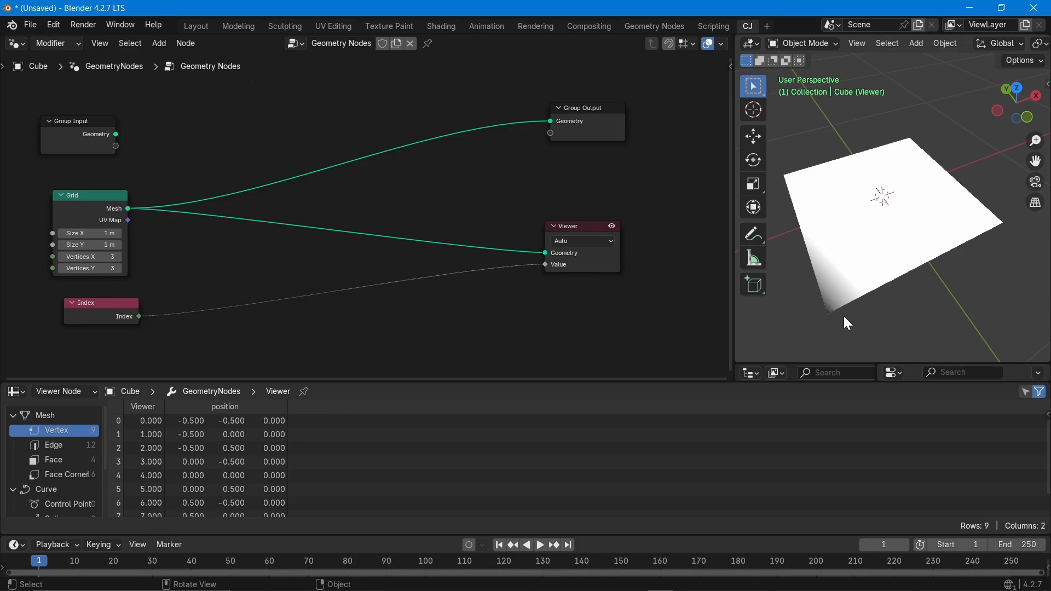
pyautogui.moveTo(856, 317); pyautogui.dragTo(838, 309, button='middle')
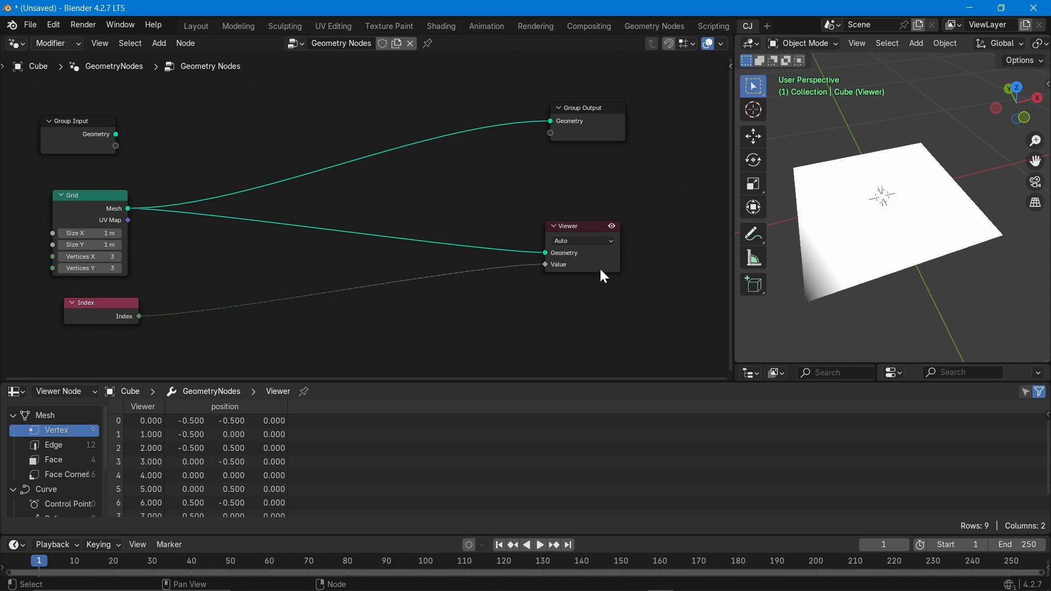
pyautogui.moveTo(855, 216); pyautogui.dragTo(889, 240, button='middle')
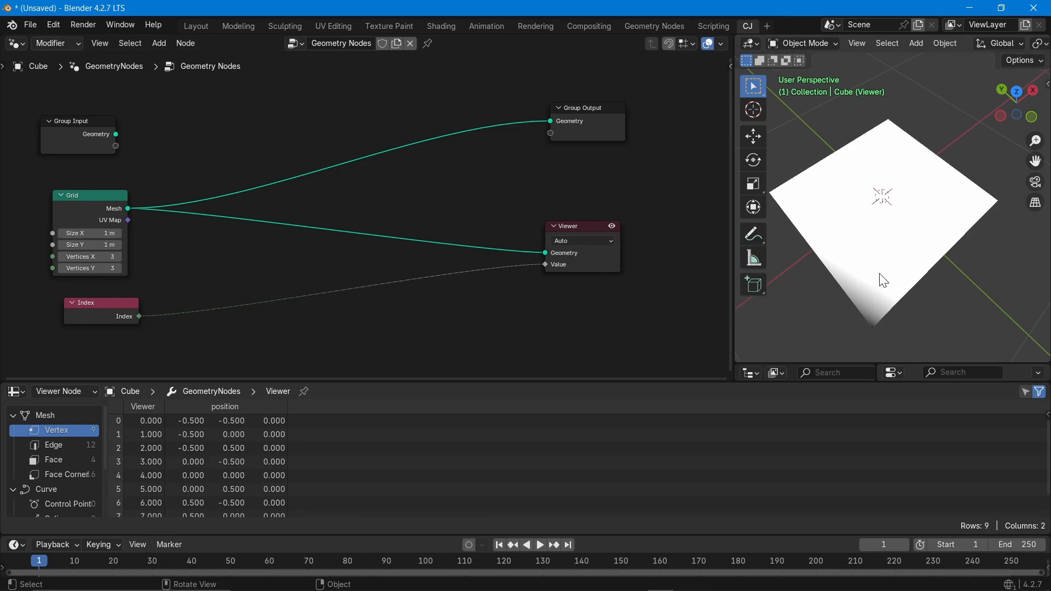
pyautogui.moveTo(880, 277); pyautogui.dragTo(876, 233, button='middle')
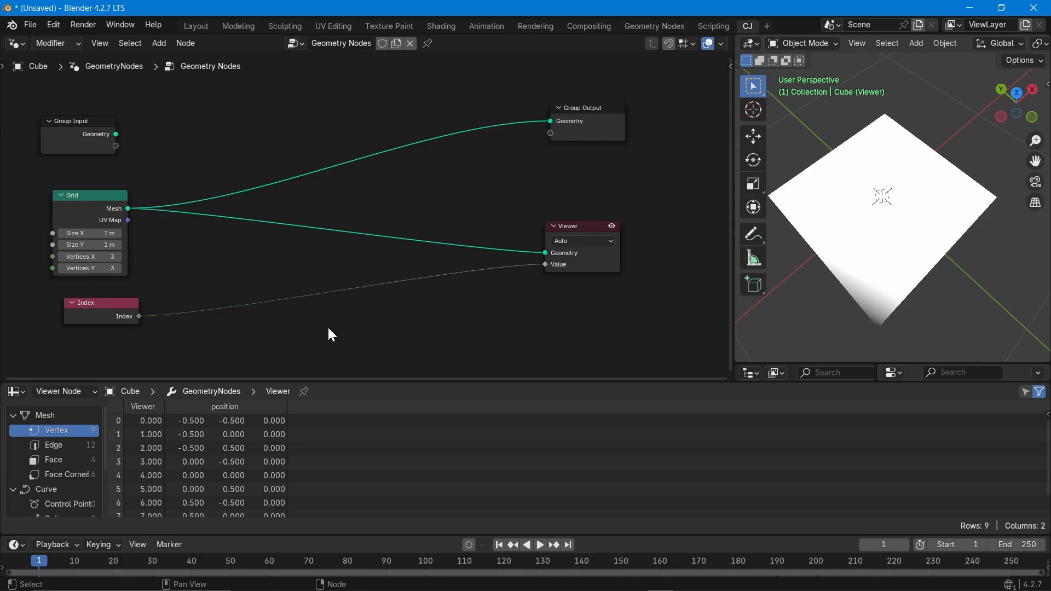
# Insert a Compare node (Greater Than, B 0) into the Index-to-Viewer link.
pyautogui.hotkey('shift', 'a')
pyautogui.write('compa')
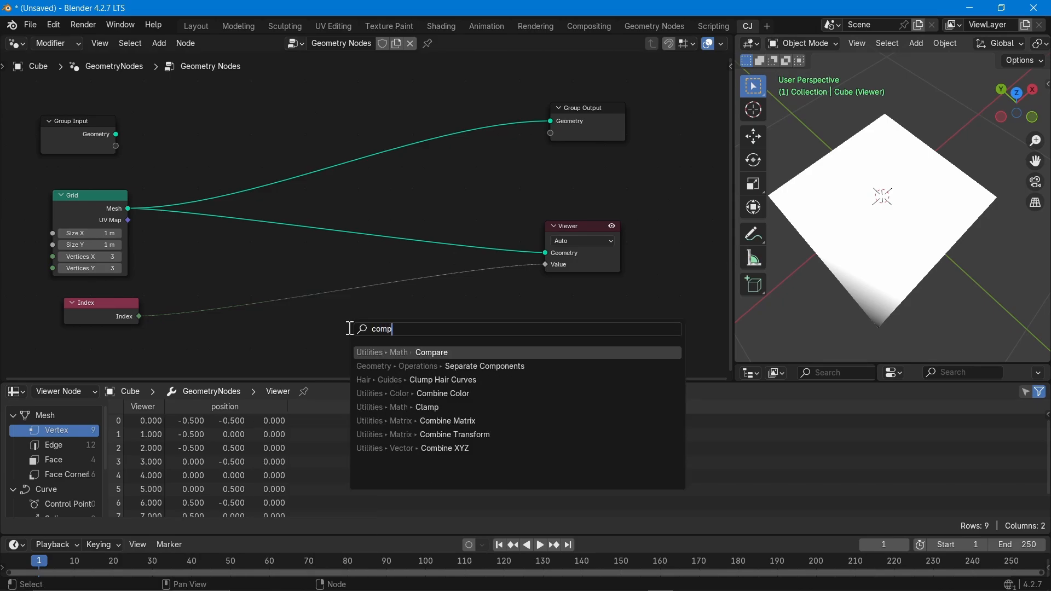
pyautogui.click(430, 355)
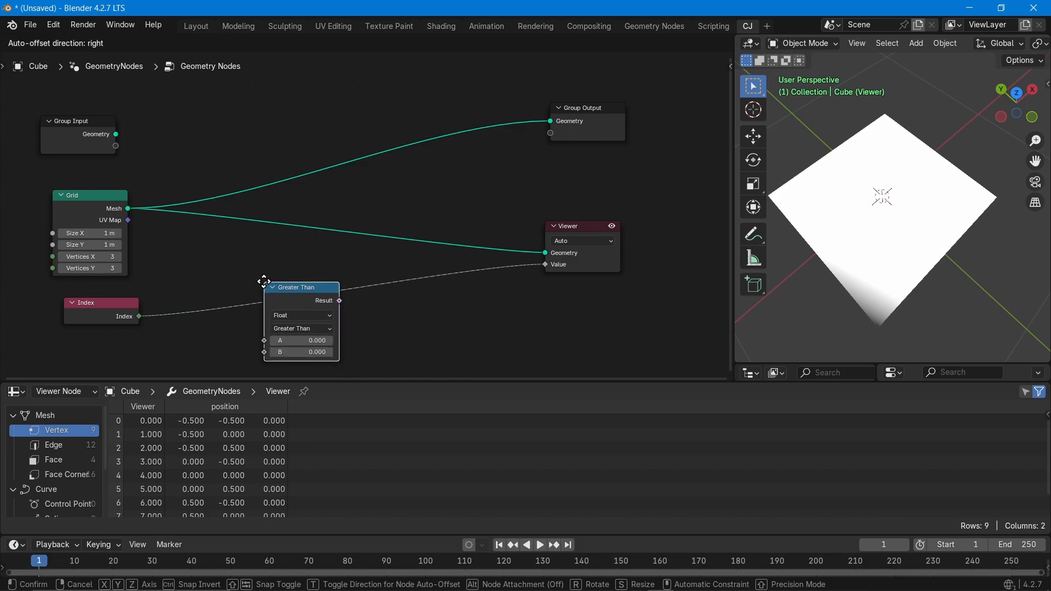
pyautogui.click(261, 279)
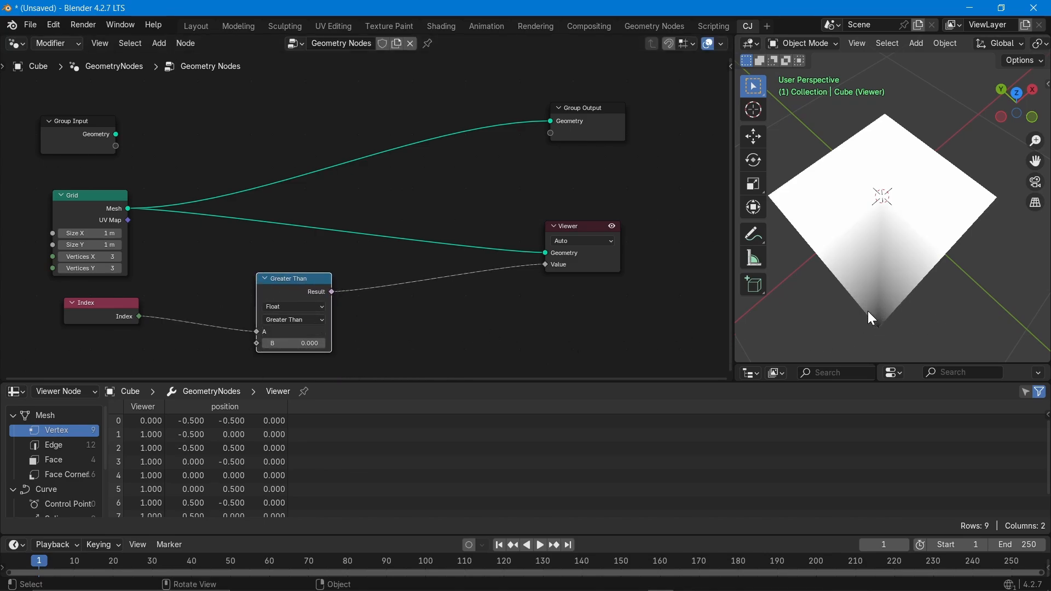
pyautogui.moveTo(849, 326); pyautogui.dragTo(862, 307, button='middle')
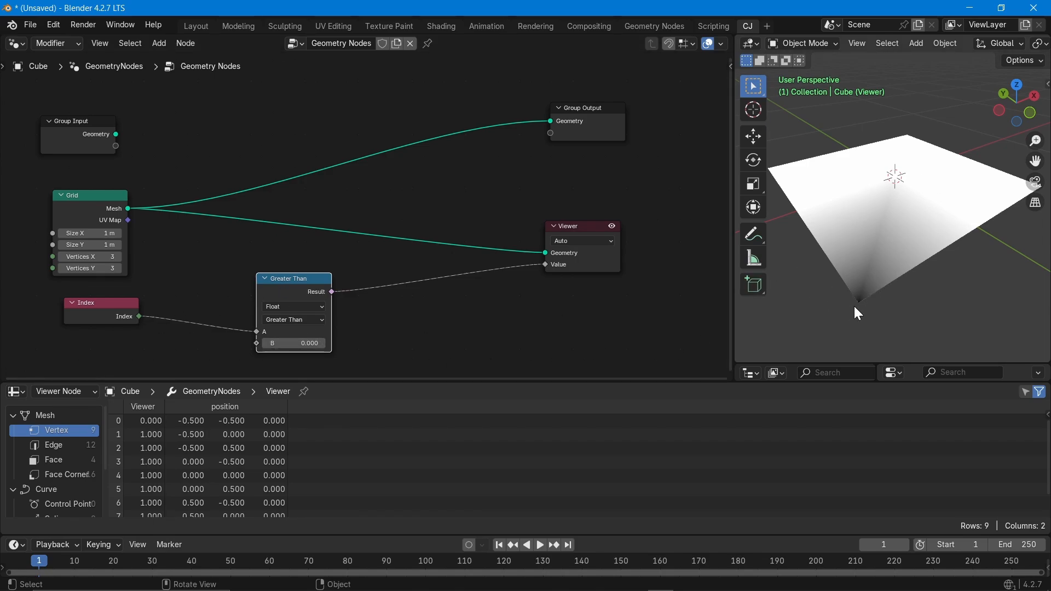
pyautogui.click(106, 310)
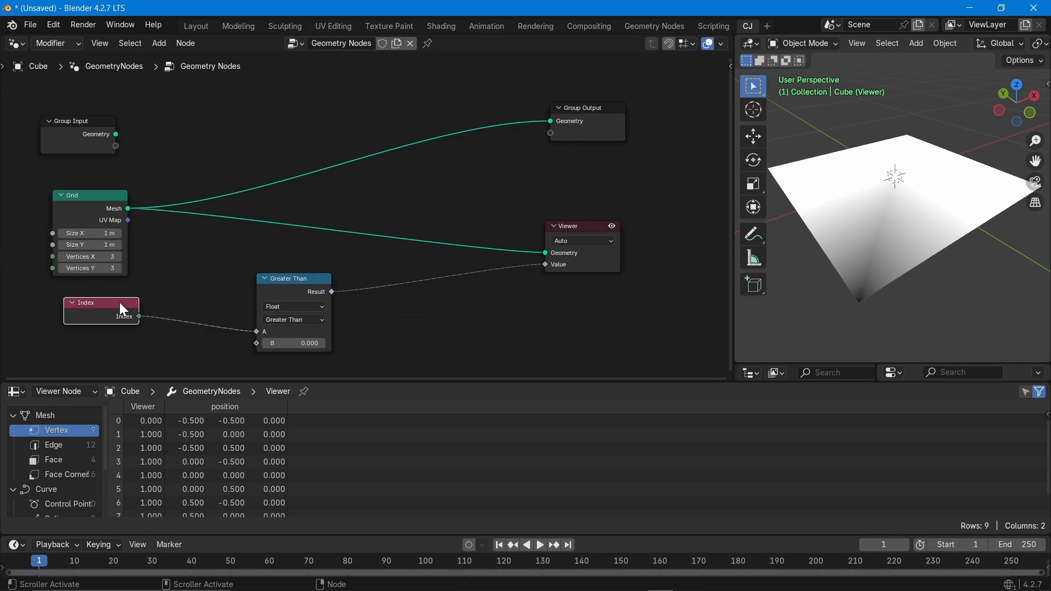
# Set the Compare node to Integer Equal with Index feeding input A.
pyautogui.click(279, 308)
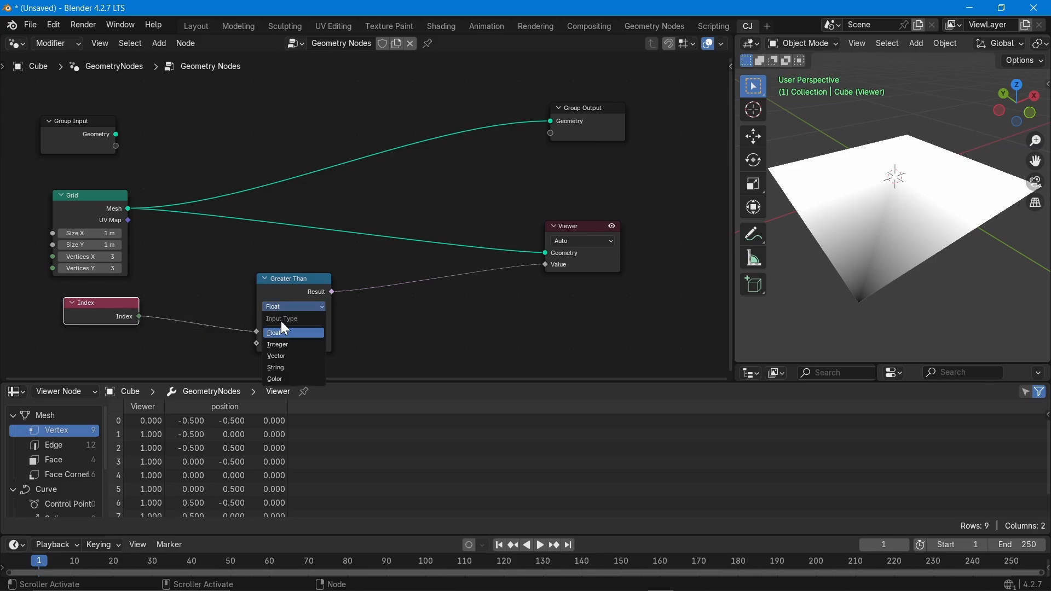
pyautogui.click(287, 345)
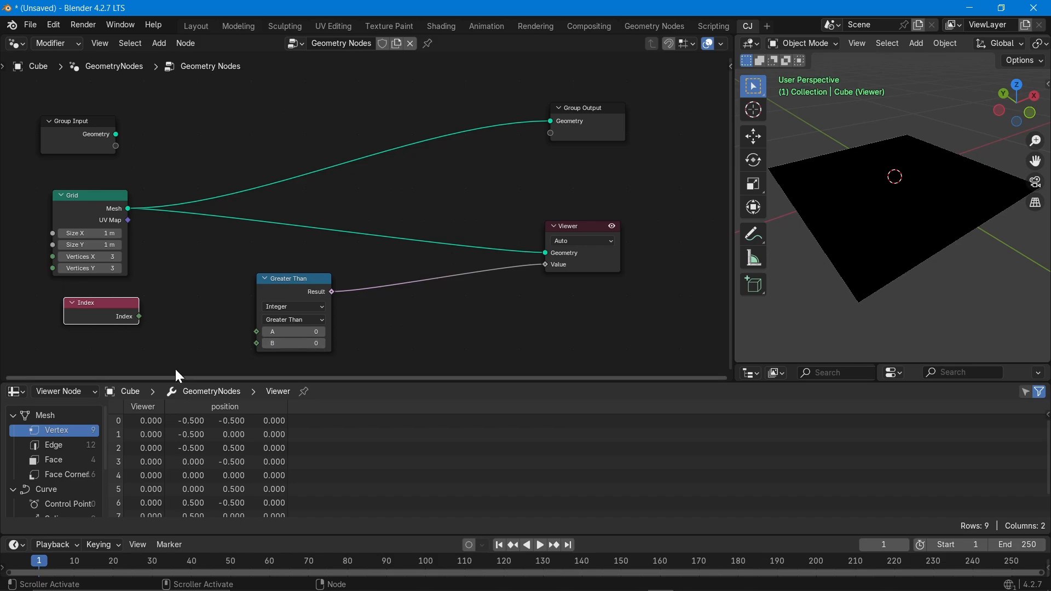
pyautogui.moveTo(140, 317); pyautogui.dragTo(252, 334)
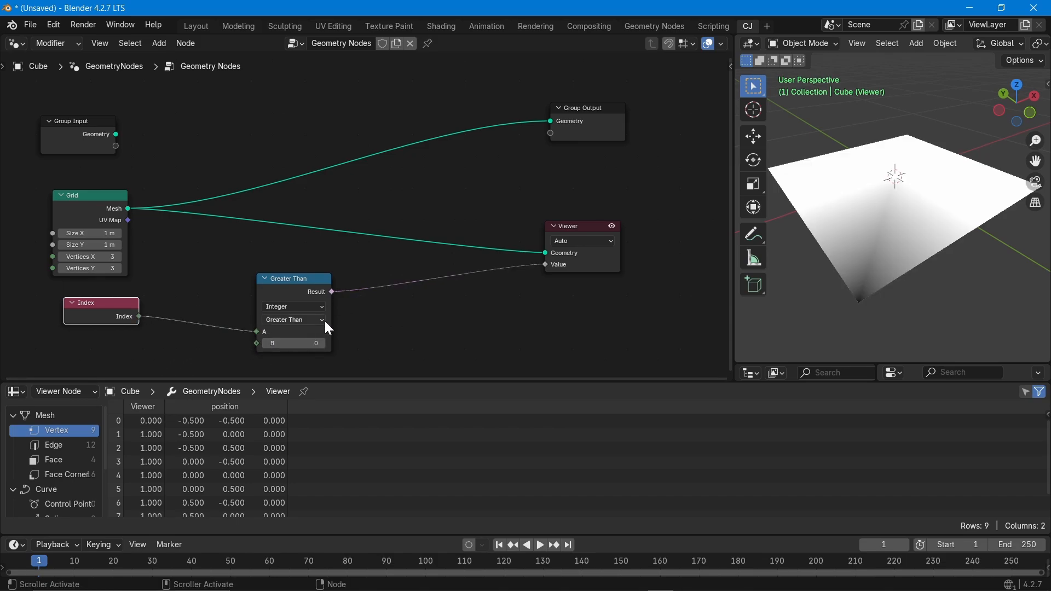
pyautogui.click(296, 322)
pyautogui.click(289, 394)
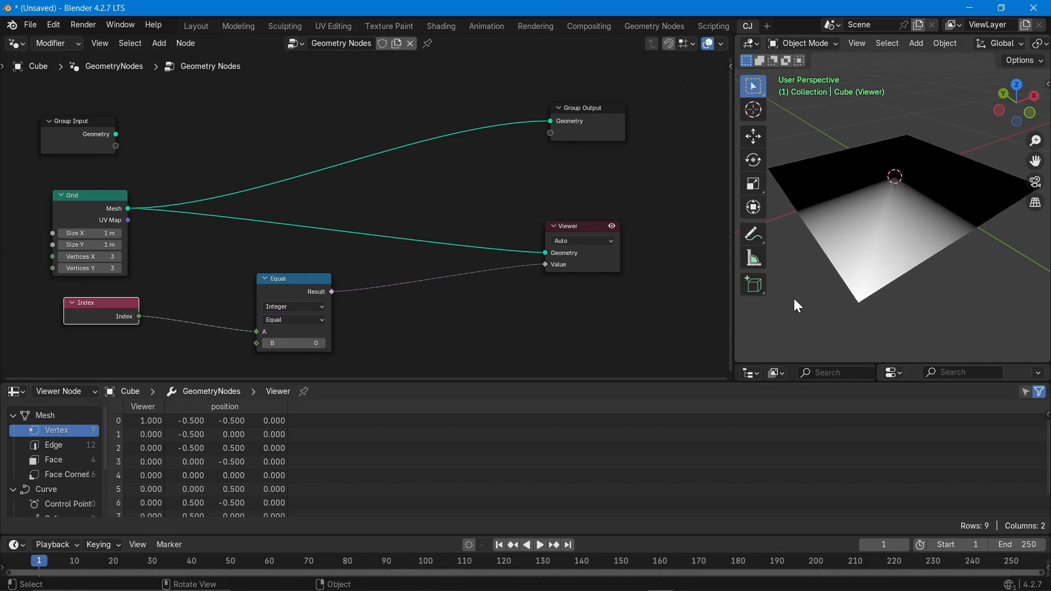
# Turn on wireframe display and select the plane to show its grid edges.
pyautogui.moveTo(889, 231); pyautogui.dragTo(884, 287, button='middle')
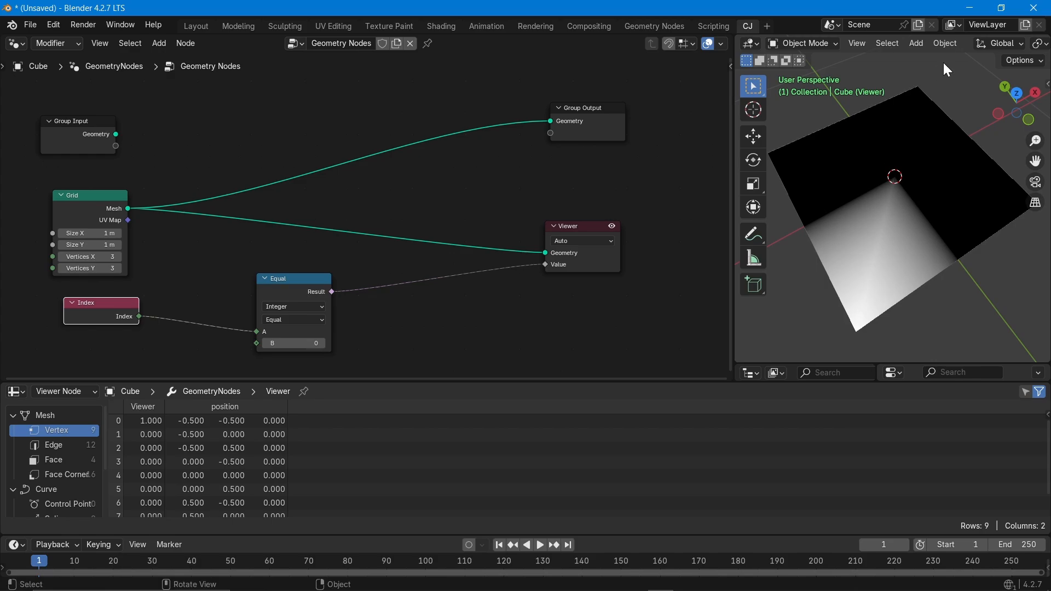
pyautogui.moveTo(957, 44)
pyautogui.mouseDown(button='middle')
pyautogui.moveTo(745, 51)
pyautogui.moveTo(1006, 53)
pyautogui.mouseUp(button='middle')
pyautogui.click(986, 44)
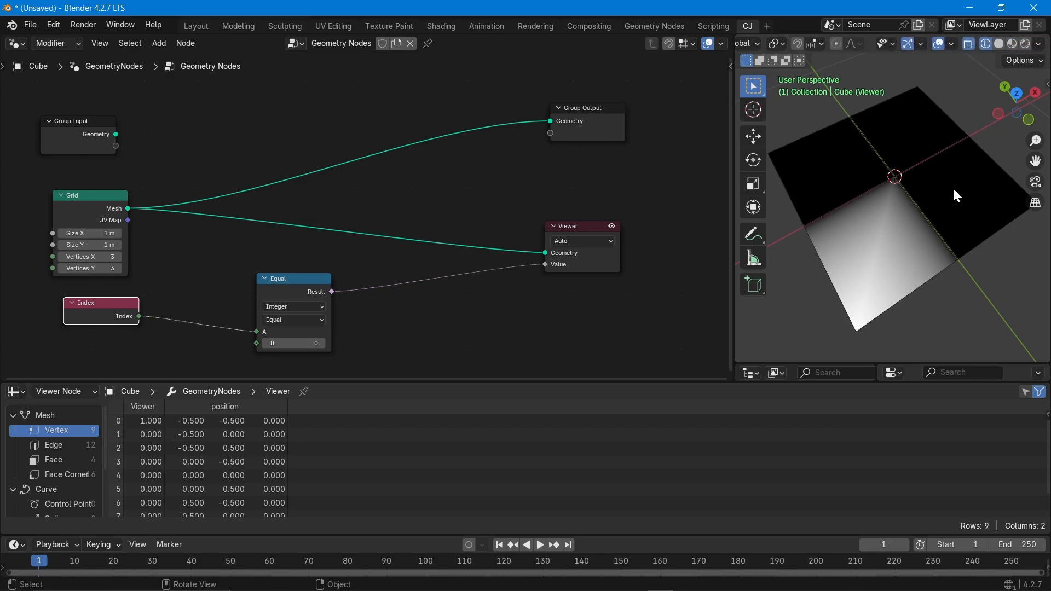
pyautogui.click(945, 133)
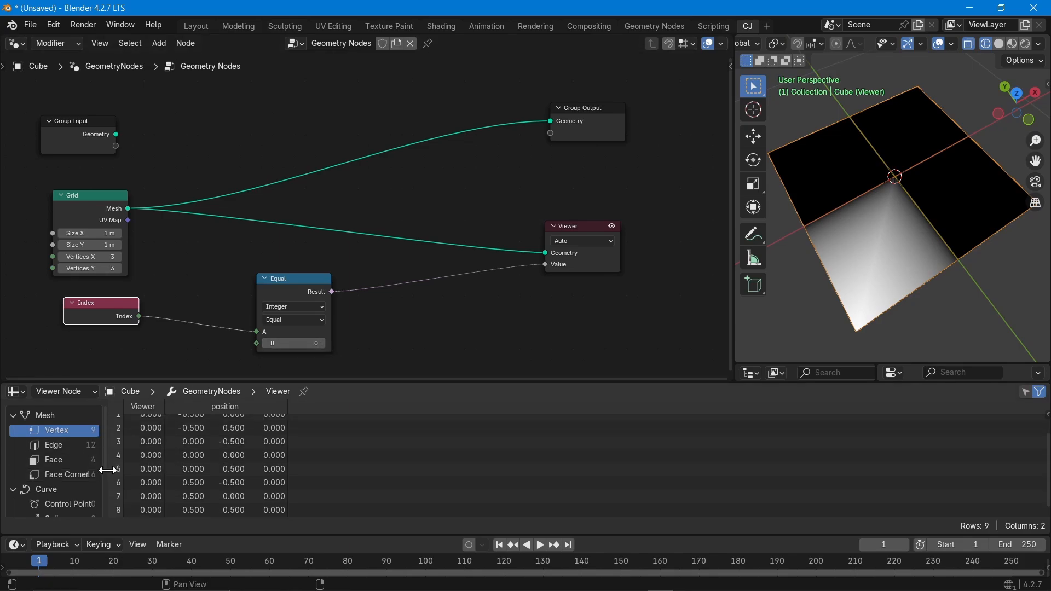
pyautogui.scroll(-3, 104, 476)
pyautogui.scroll(3, 32, 496)
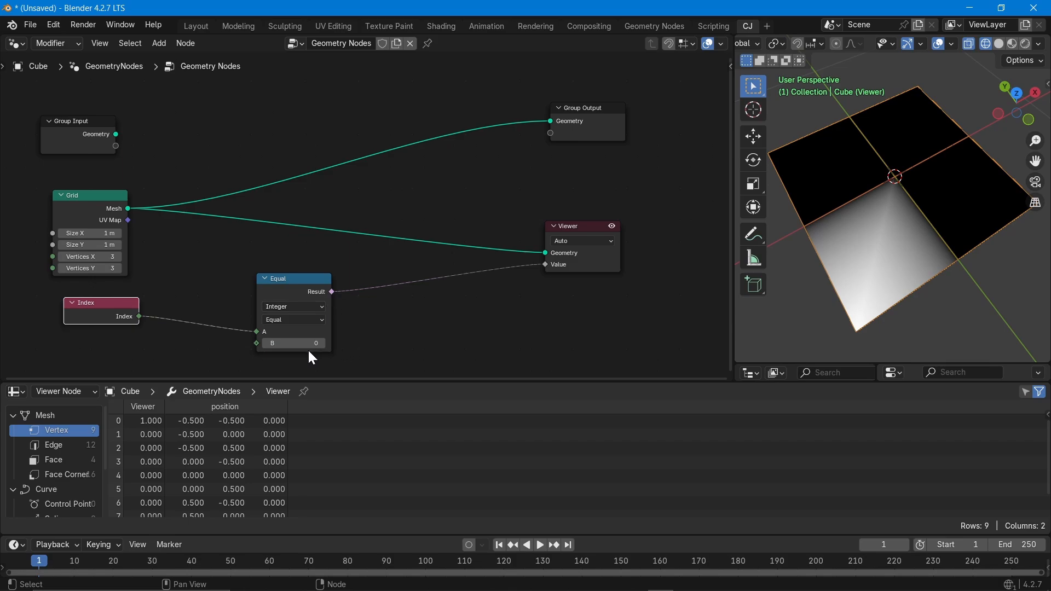
# Step the Equal node's B value up to 9, then back down to 8.
pyautogui.click(322, 344)
pyautogui.click(322, 343)
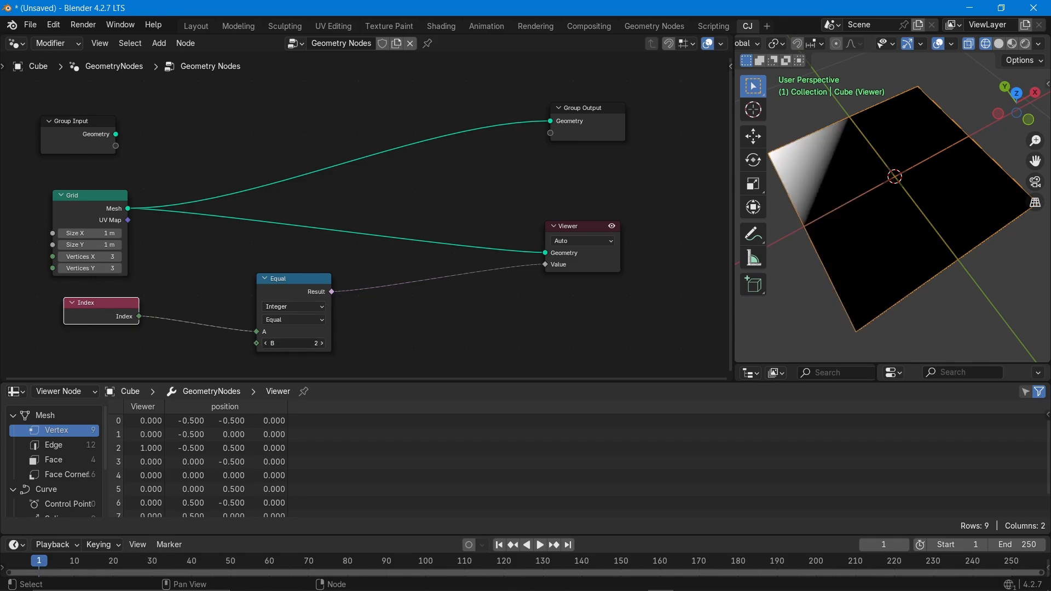
pyautogui.click(322, 343)
pyautogui.click(322, 343)
pyautogui.click(322, 344)
pyautogui.click(322, 344)
pyautogui.click(322, 344)
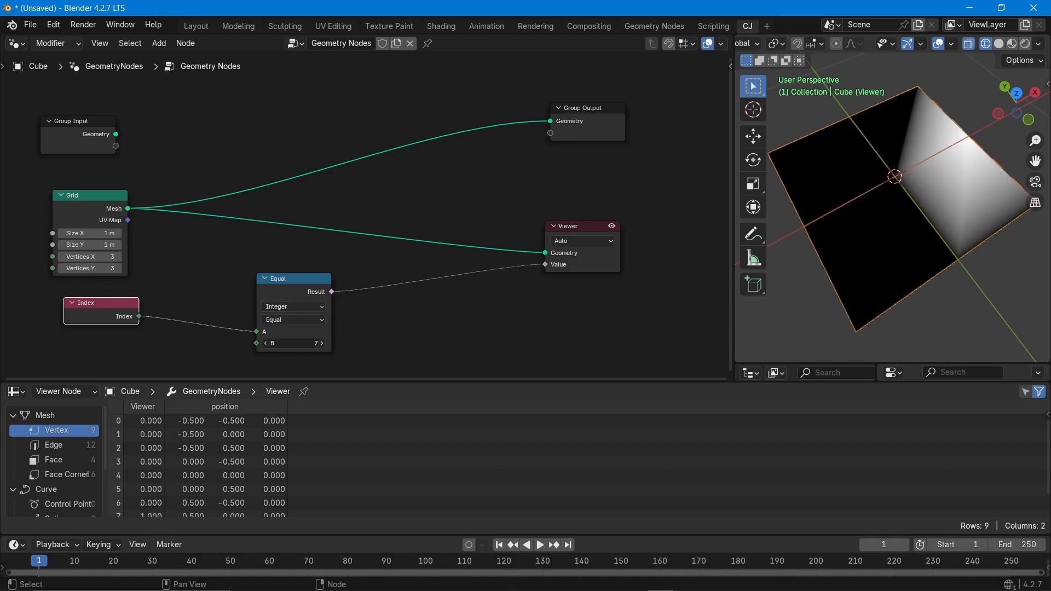
pyautogui.click(322, 344)
pyautogui.click(322, 344)
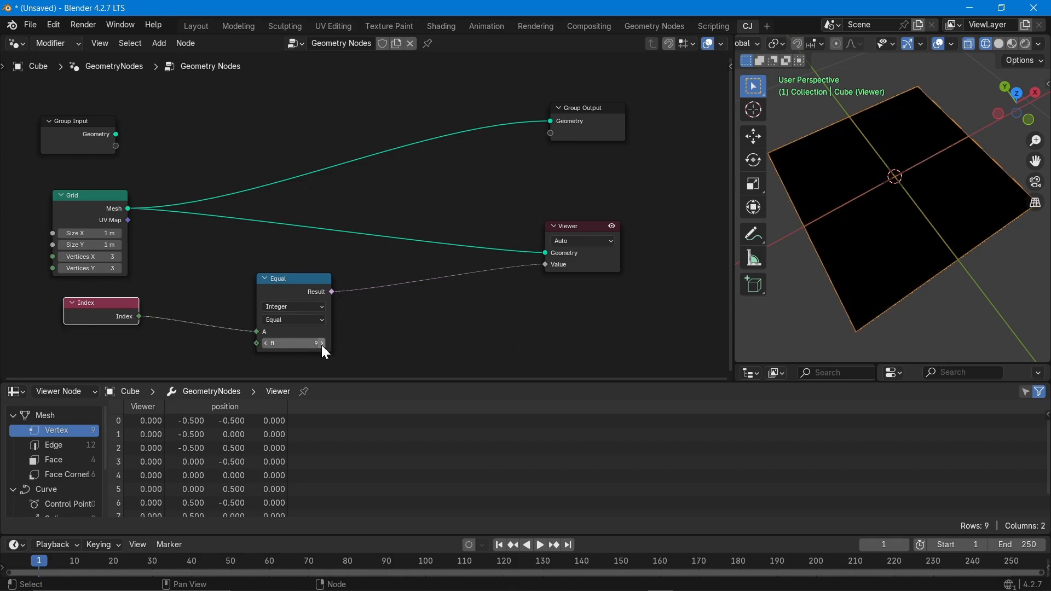
pyautogui.click(263, 345)
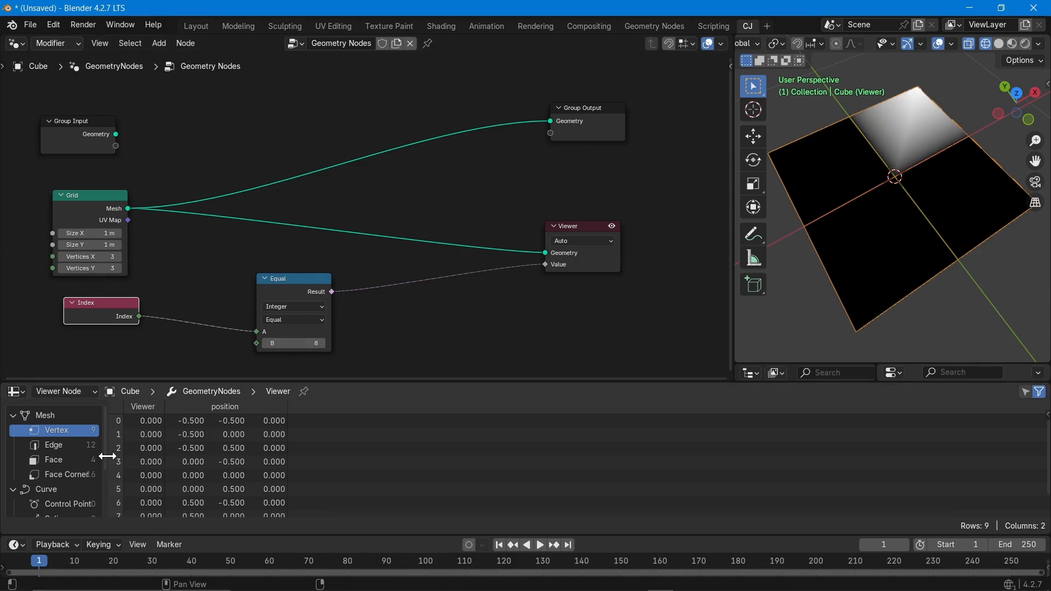
pyautogui.scroll(-1, 142, 453)
pyautogui.scroll(1, 123, 472)
pyautogui.scroll(-1, 116, 421)
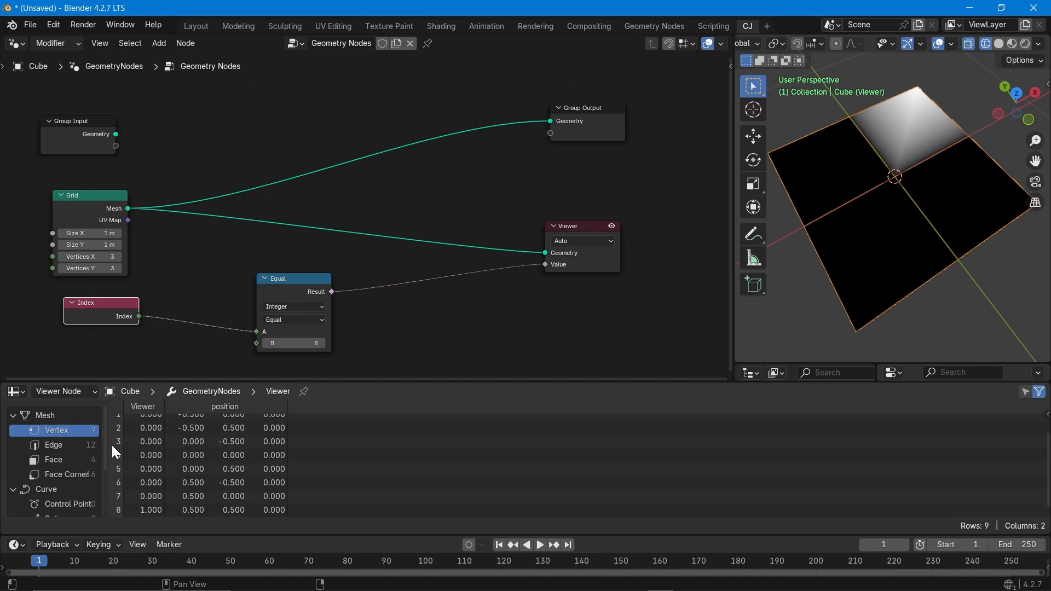
pyautogui.scroll(1, 120, 438)
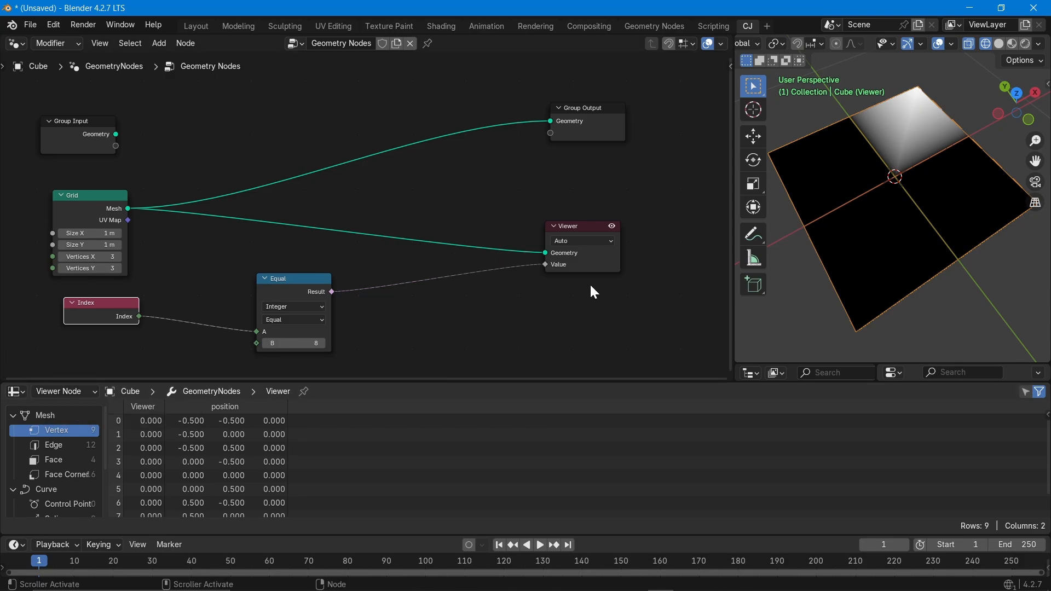
# Toggle the Viewer preview off and on, then move the Equal node further left.
pyautogui.click(613, 225)
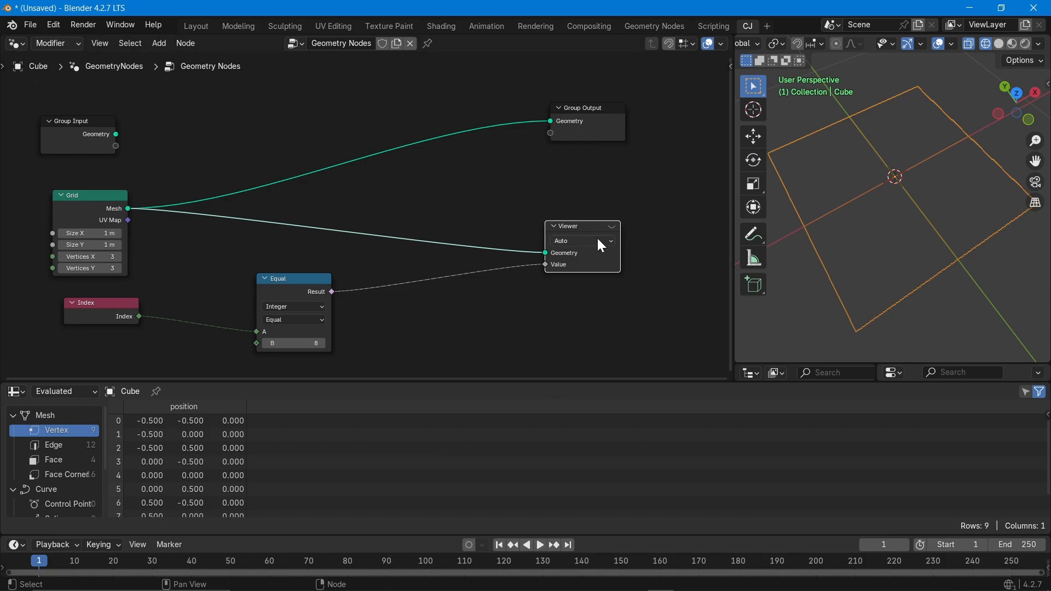
pyautogui.click(611, 223)
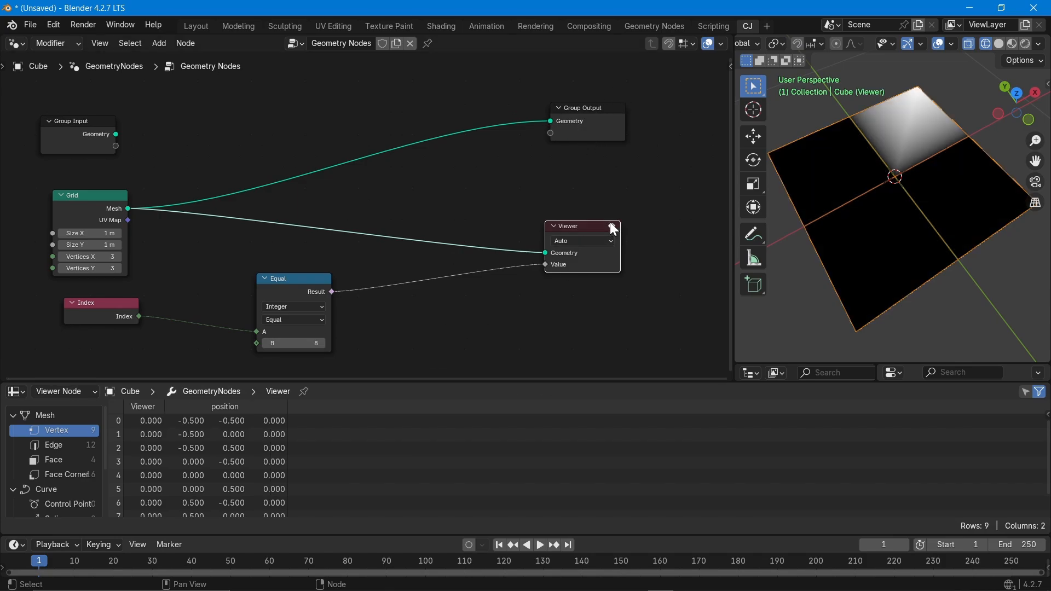
pyautogui.click(85, 196)
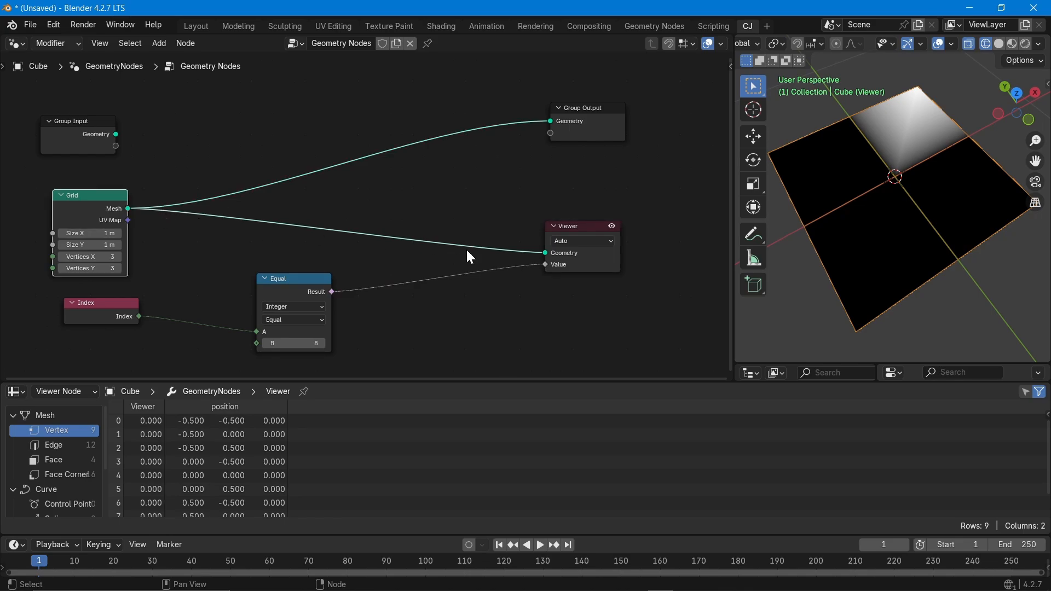
pyautogui.moveTo(289, 280); pyautogui.dragTo(206, 280)
# Insert a Subdivide Mesh node on the Grid–Viewer link, giving 25 vertices.
pyautogui.moveTo(68, 305); pyautogui.dragTo(42, 304)
pyautogui.hotkey('shift', 'a')
pyautogui.write('sud')
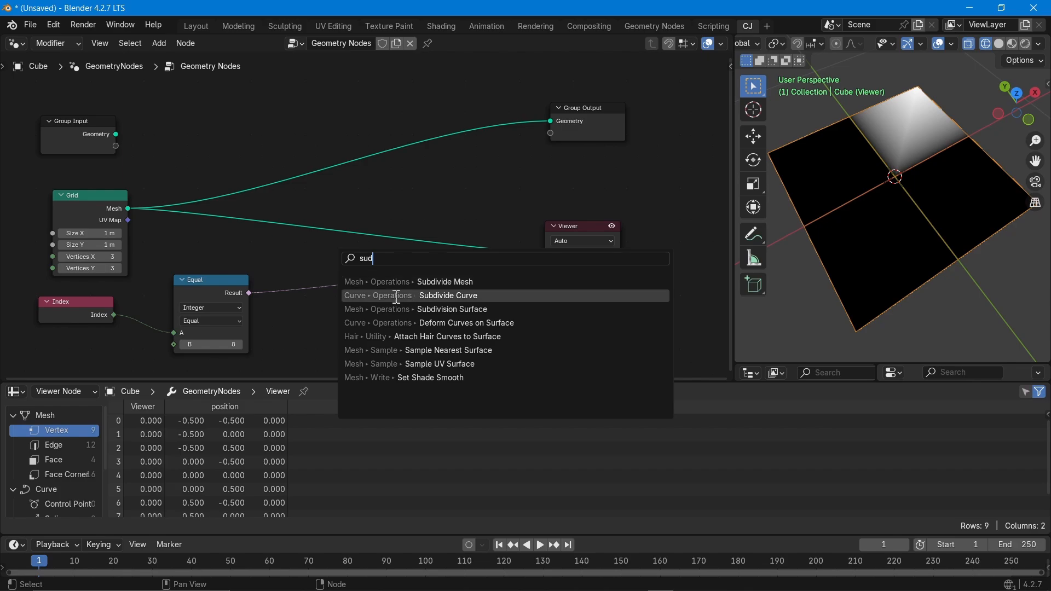
pyautogui.click(454, 280)
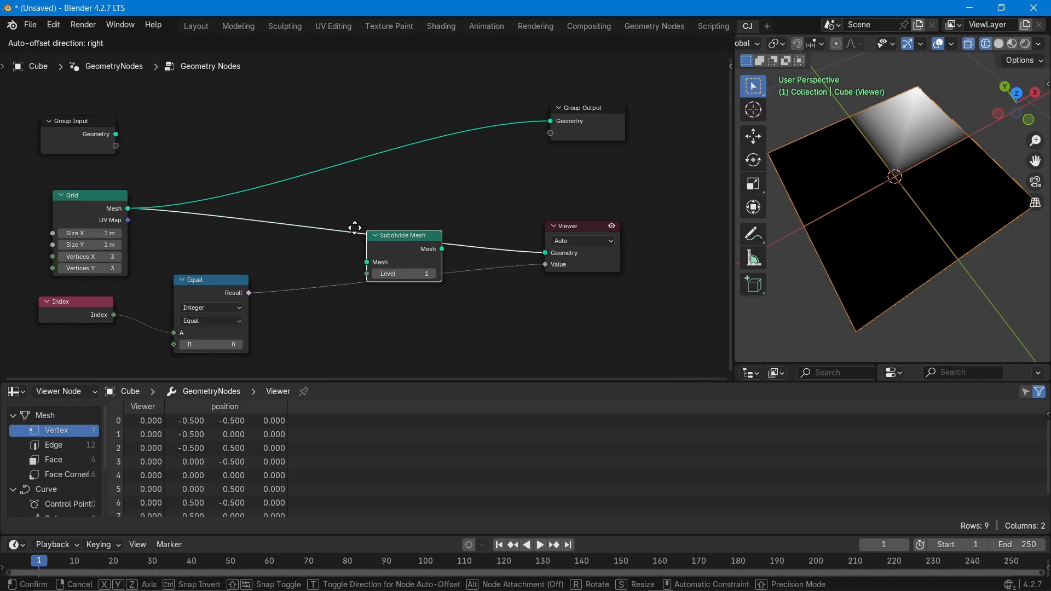
pyautogui.click(323, 213)
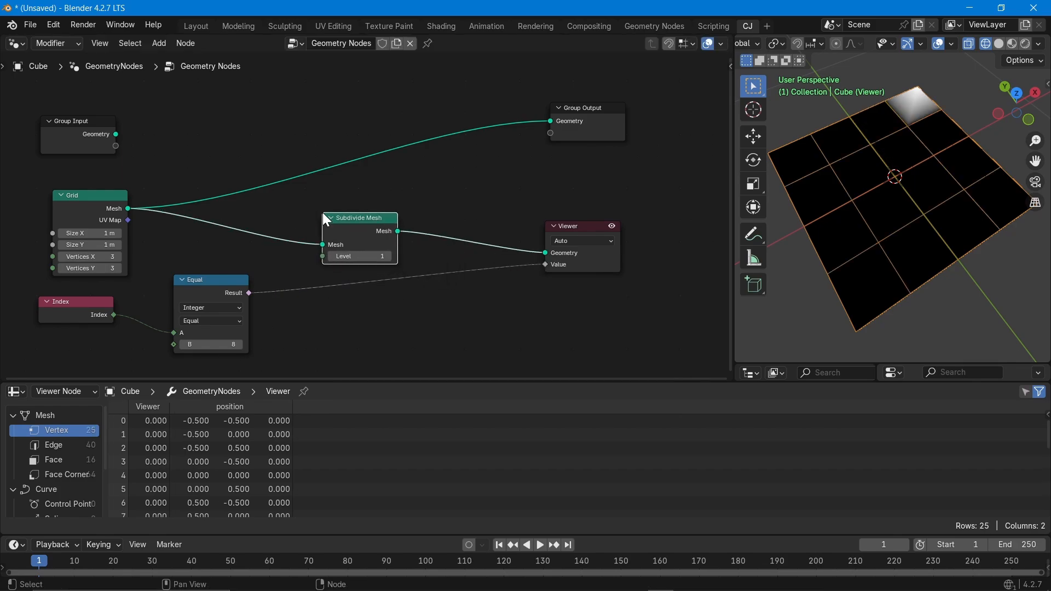
pyautogui.click(613, 226)
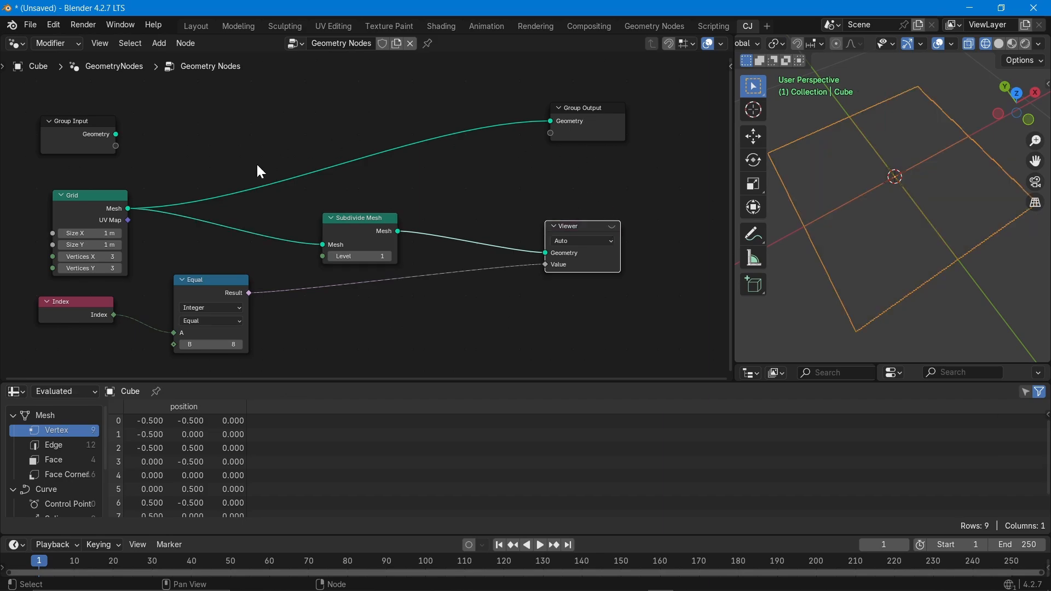
pyautogui.click(612, 226)
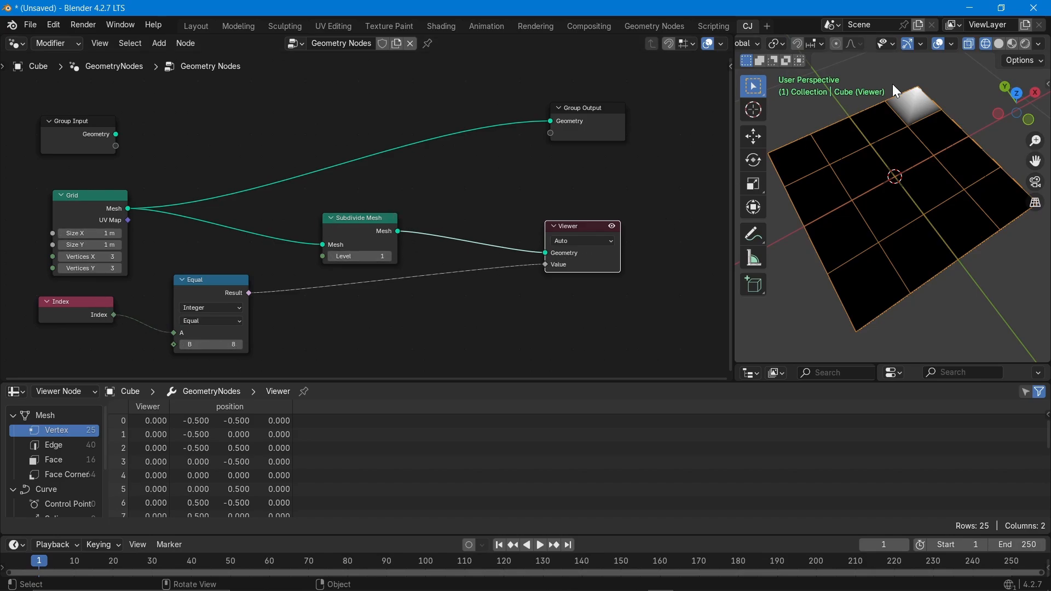
# Raise the Equal node's B value to 13.
pyautogui.click(238, 345)
pyautogui.click(238, 345)
pyautogui.click(237, 345)
pyautogui.click(238, 345)
pyautogui.click(238, 345)
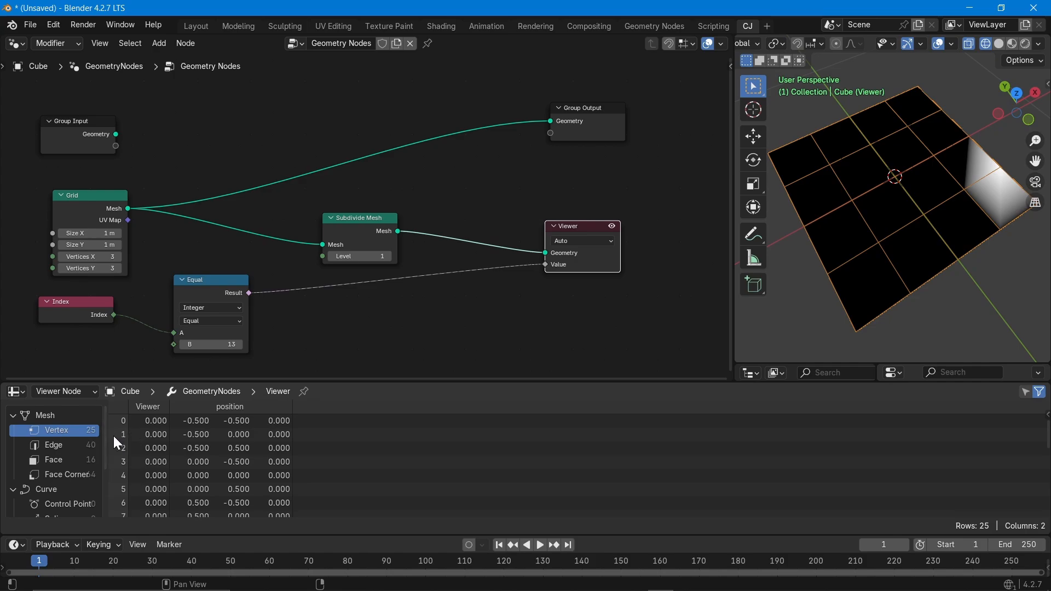
pyautogui.scroll(-8, 170, 447)
pyautogui.scroll(-1, 156, 506)
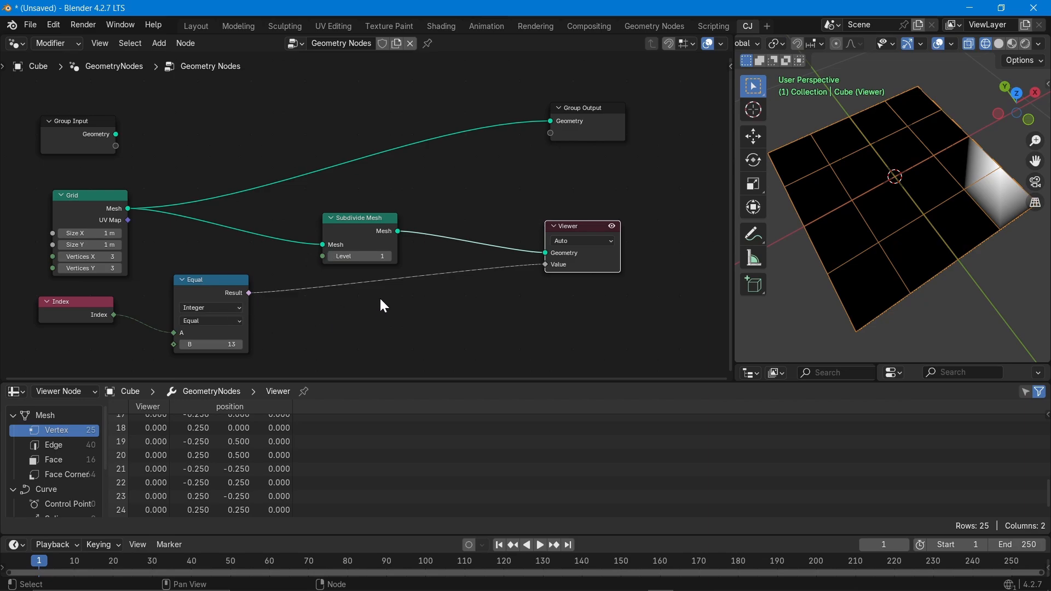
# Enable the Attribute Text overlay, set Viewer Node Color Opacity to 0, and orbit the grid.
pyautogui.click(952, 44)
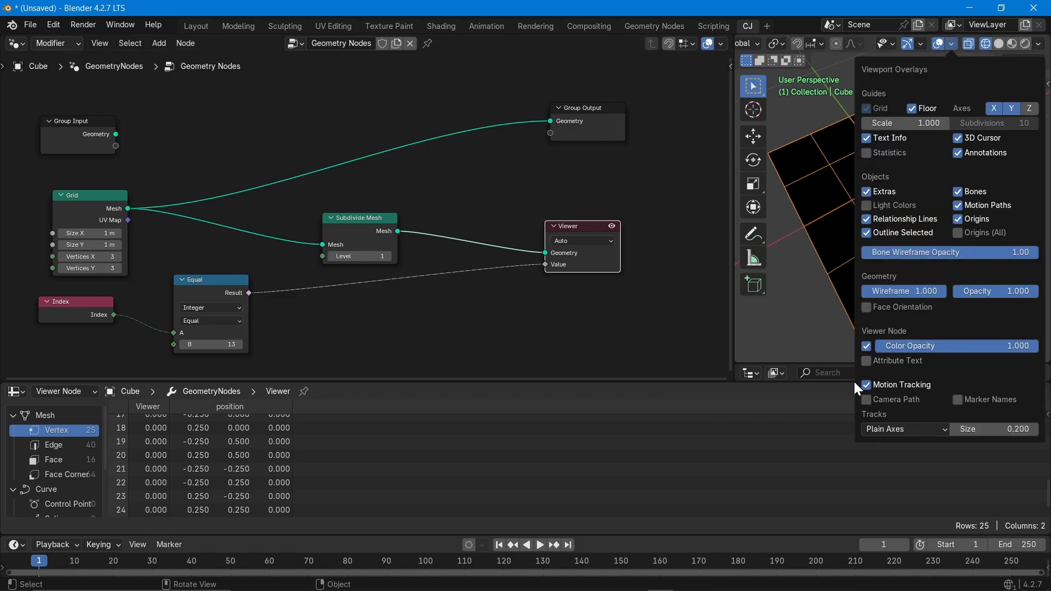
pyautogui.click(866, 362)
pyautogui.moveTo(990, 351); pyautogui.dragTo(826, 351)
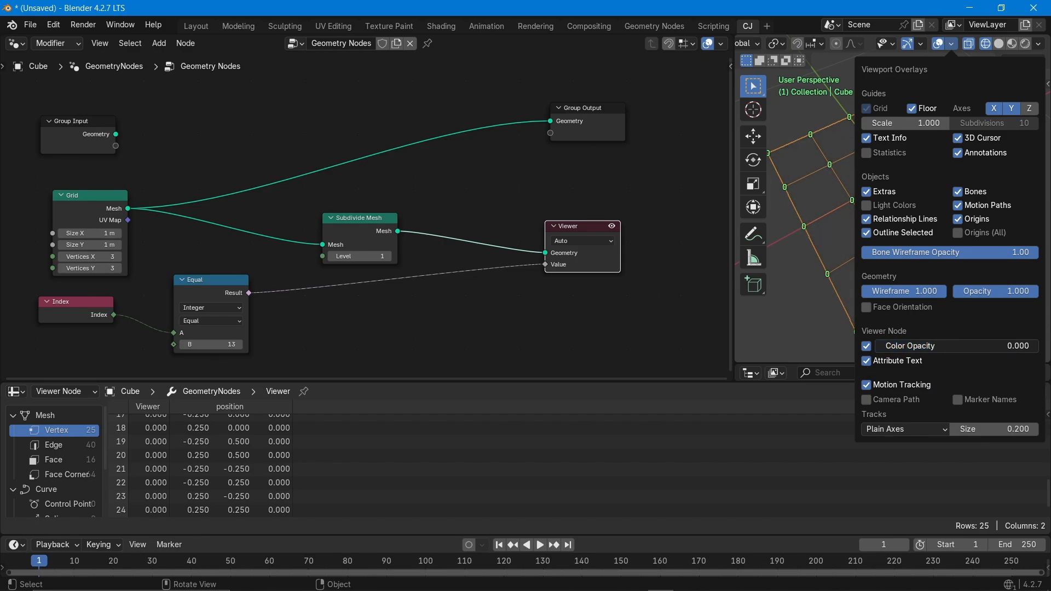
pyautogui.moveTo(774, 317); pyautogui.dragTo(878, 225, button='middle')
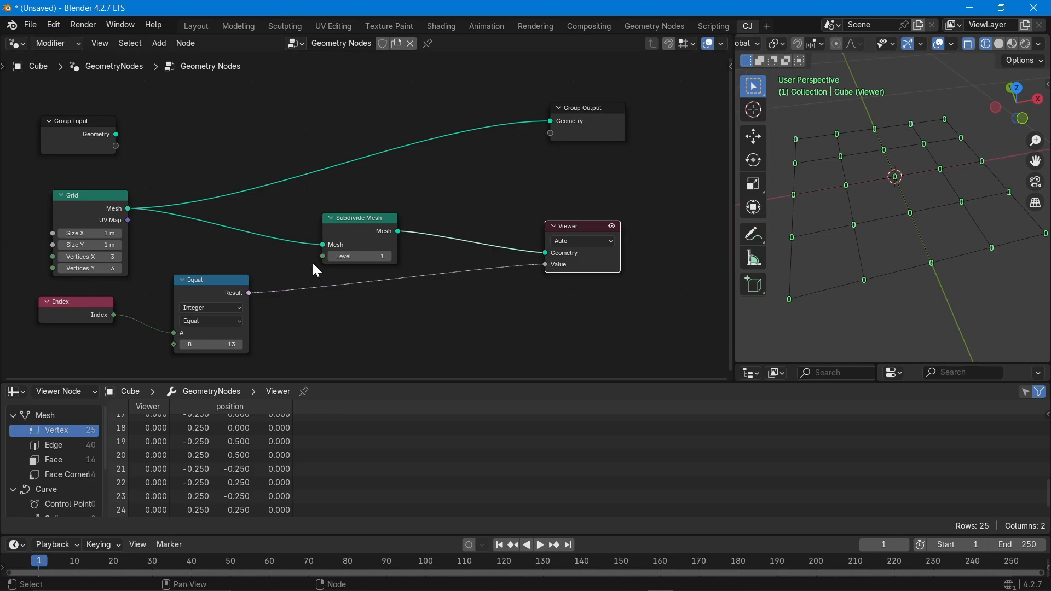
pyautogui.click(190, 284)
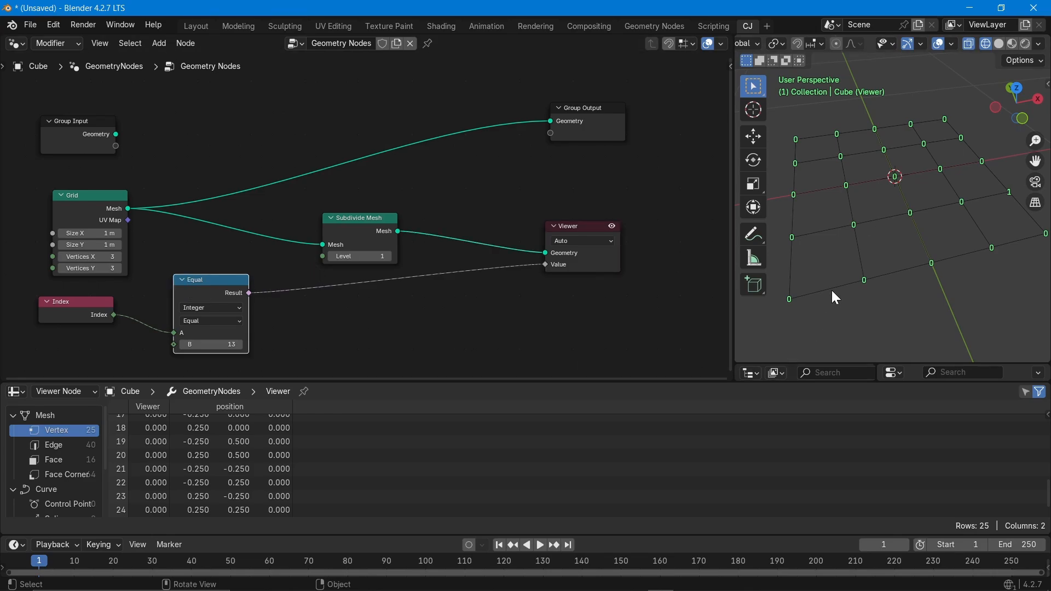
pyautogui.moveTo(832, 290); pyautogui.dragTo(856, 299, button='middle')
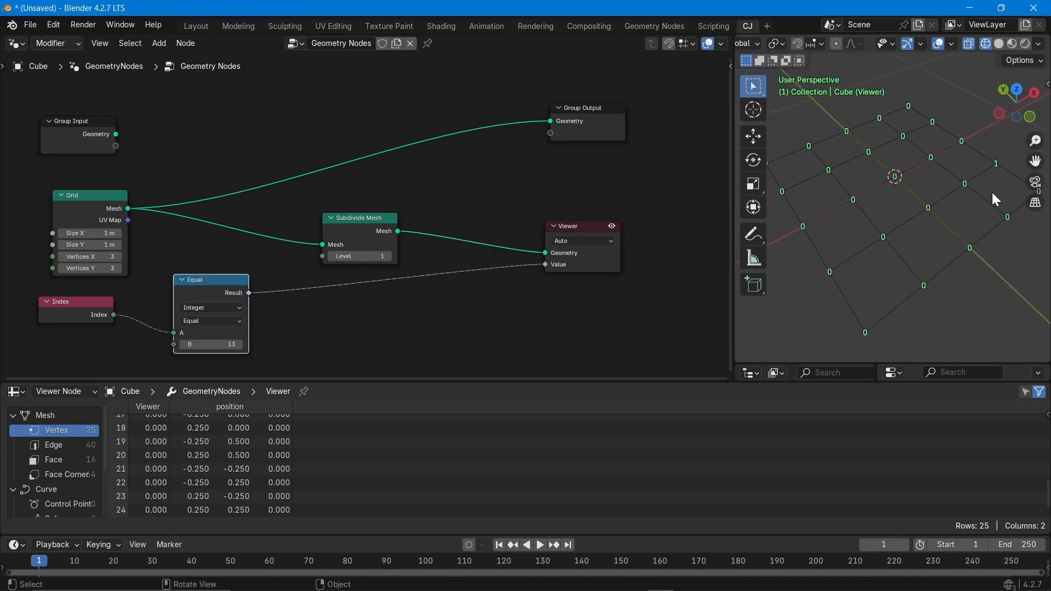
pyautogui.moveTo(949, 266); pyautogui.dragTo(908, 288, button='middle')
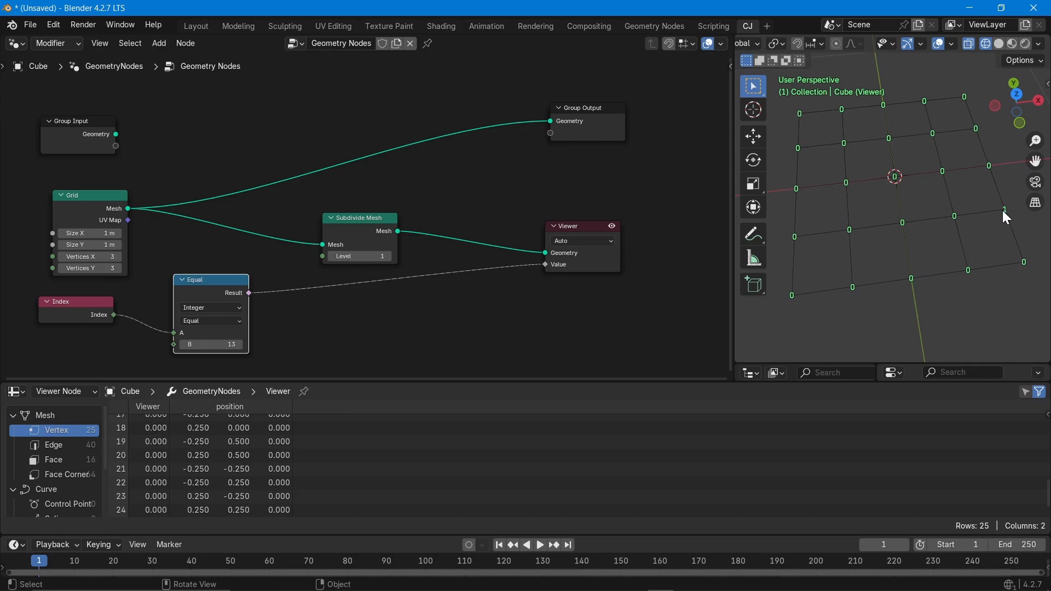
# Switch the compare operation to Less Than or Equal, then to Greater Than or Equal.
pyautogui.click(205, 323)
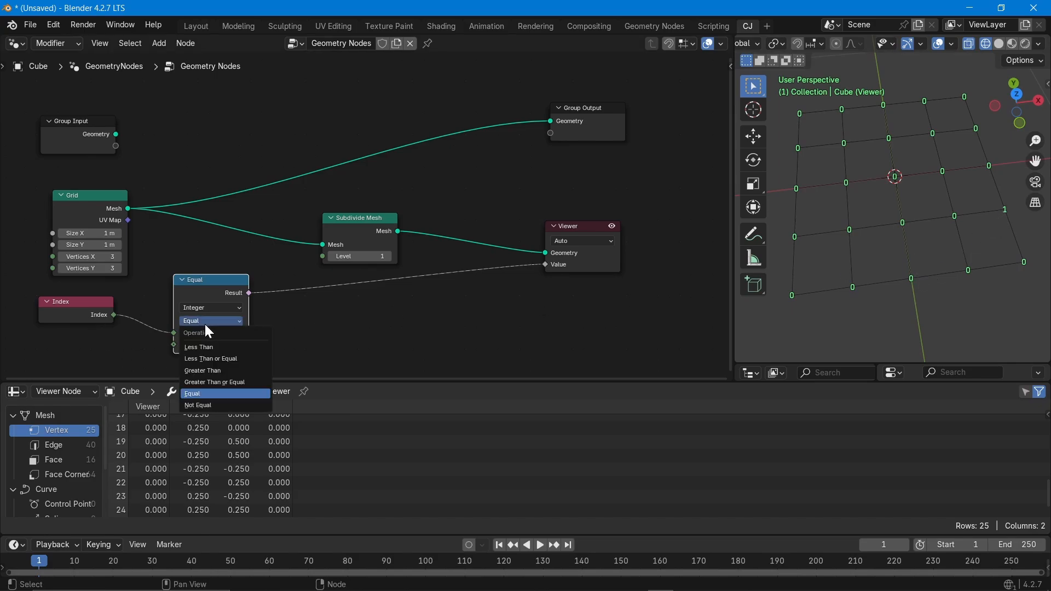
pyautogui.click(215, 356)
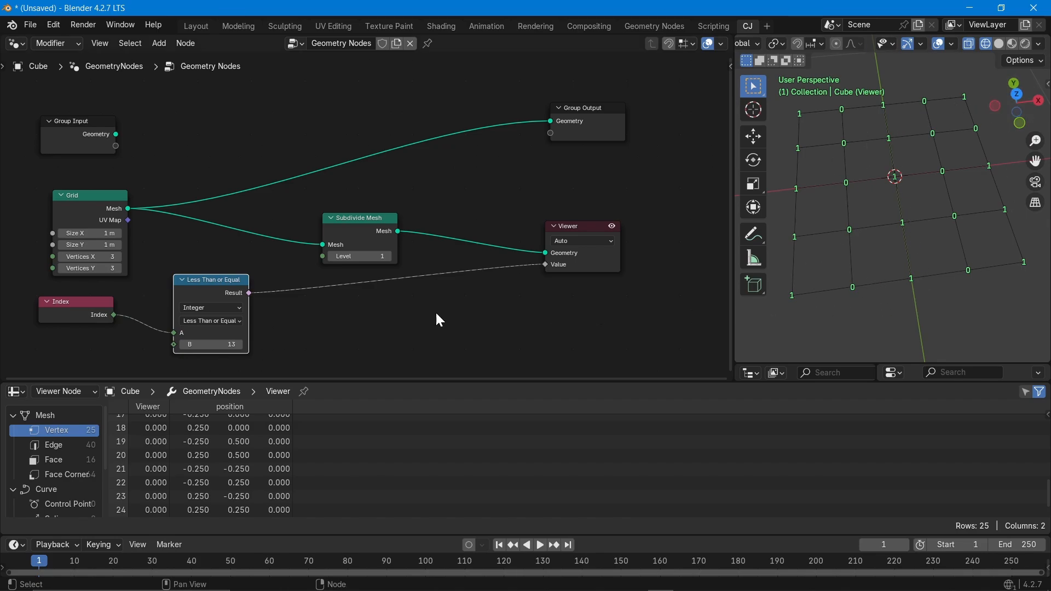
pyautogui.click(195, 323)
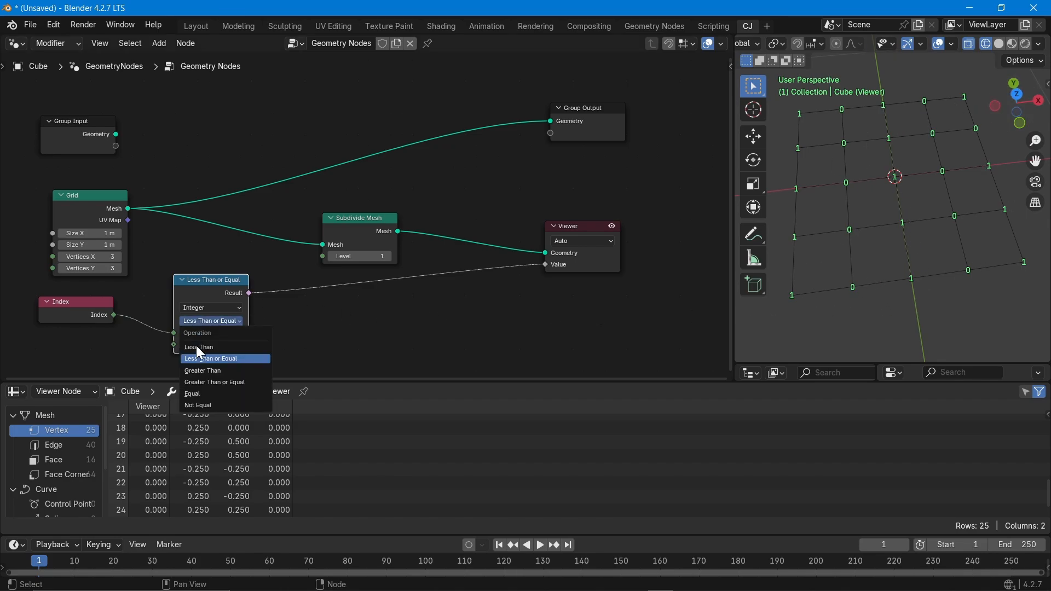
pyautogui.click(199, 384)
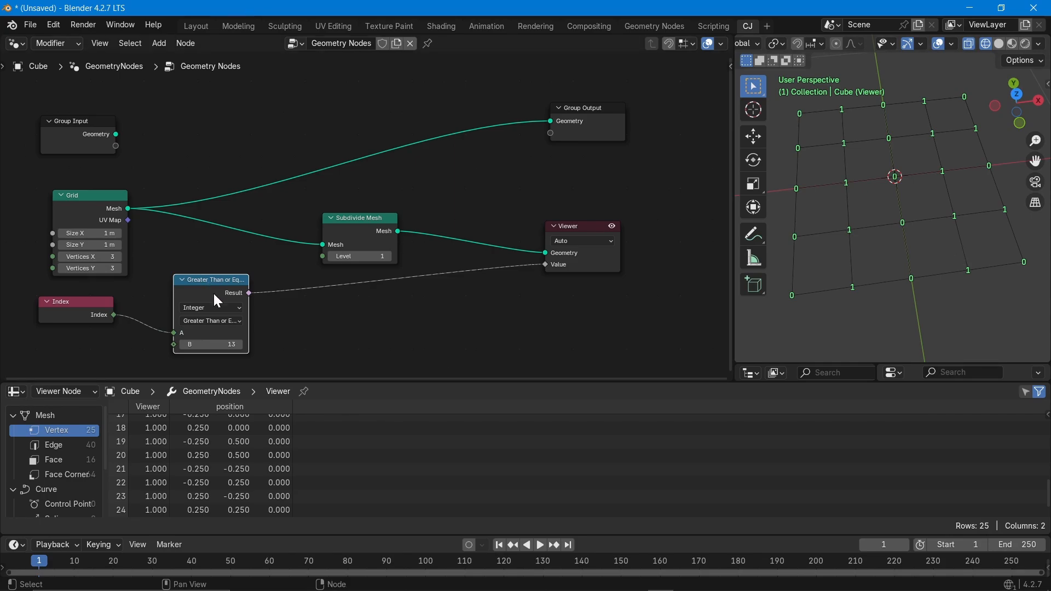
# Dissolve the Equal and Subdivide Mesh nodes with Ctrl+X so Index feeds the Viewer.
pyautogui.hotkey('ctrl', 'x')
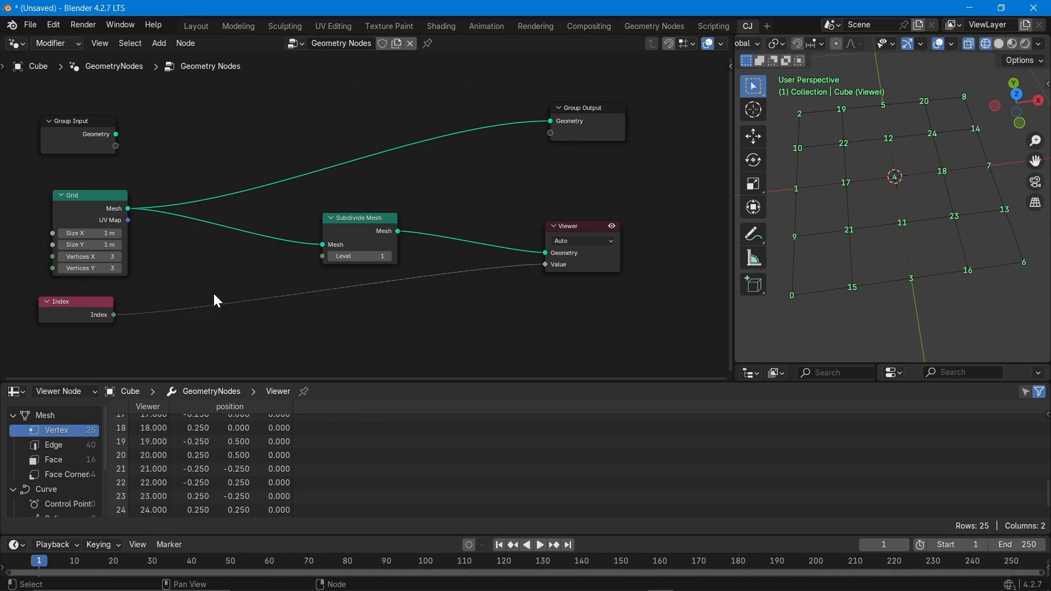
pyautogui.scroll(-1, 891, 304)
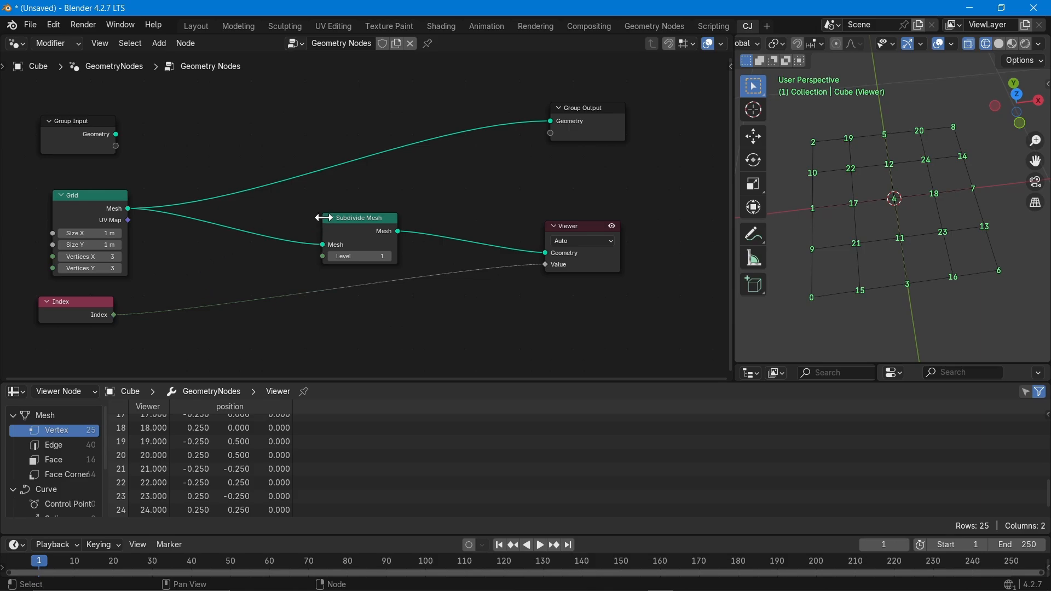
pyautogui.click(342, 219)
pyautogui.hotkey('ctrl', 'x')
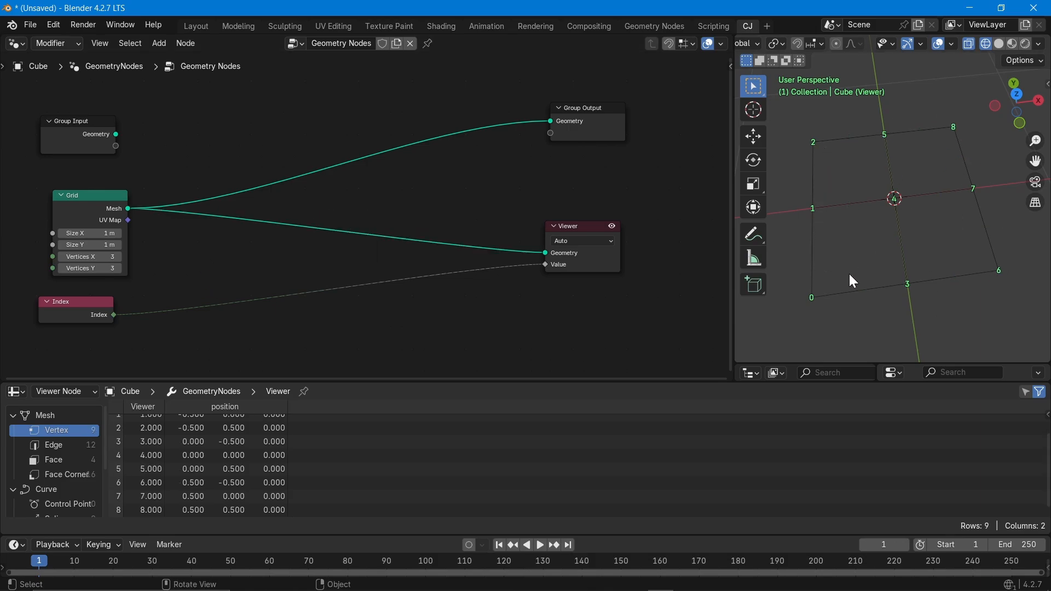
# Set the Grid node's Size X/Y to 5 m and Vertices X/Y to 8.
pyautogui.moveTo(89, 234); pyautogui.dragTo(89, 245)
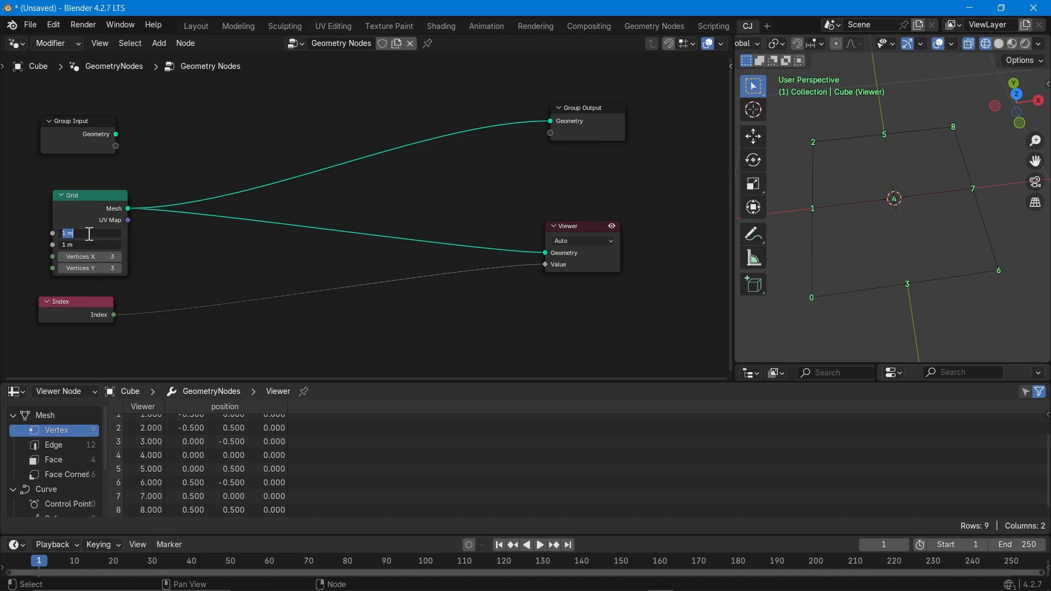
pyautogui.write('5')
pyautogui.press('Return')
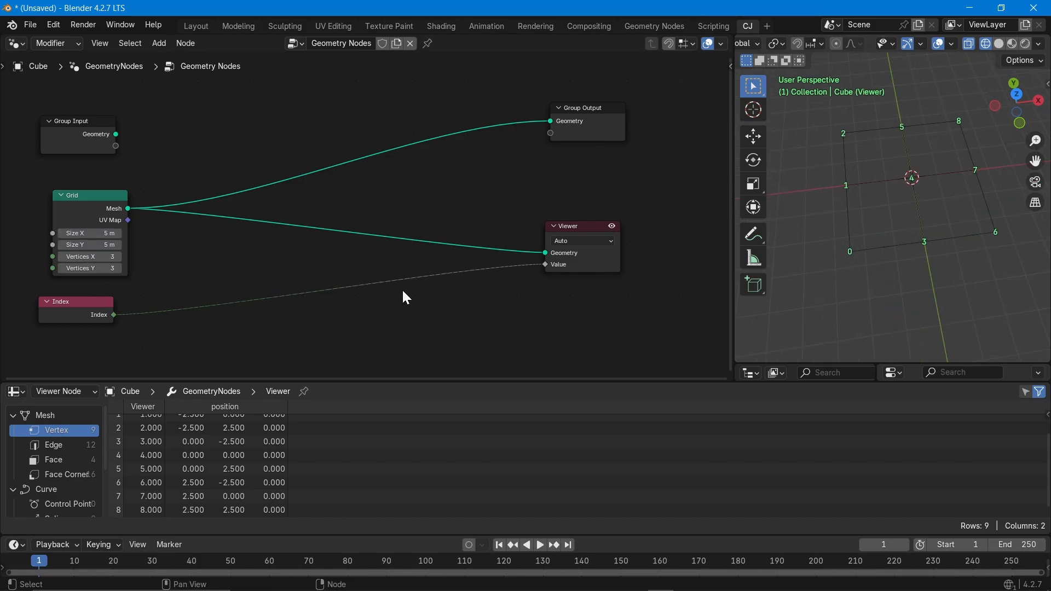
pyautogui.moveTo(90, 257); pyautogui.dragTo(89, 268)
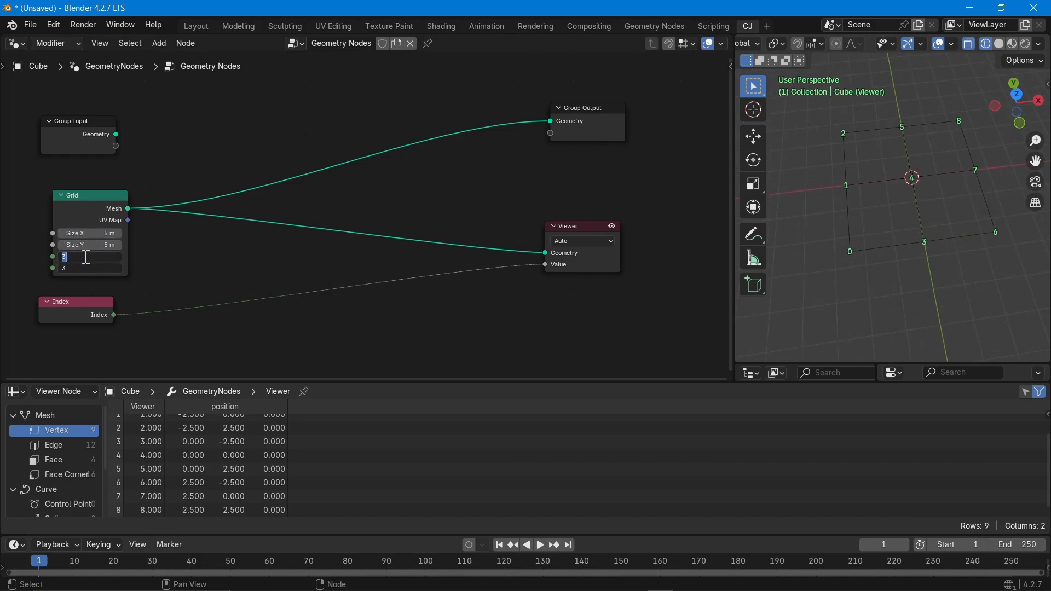
pyautogui.write('8')
pyautogui.press('Return')
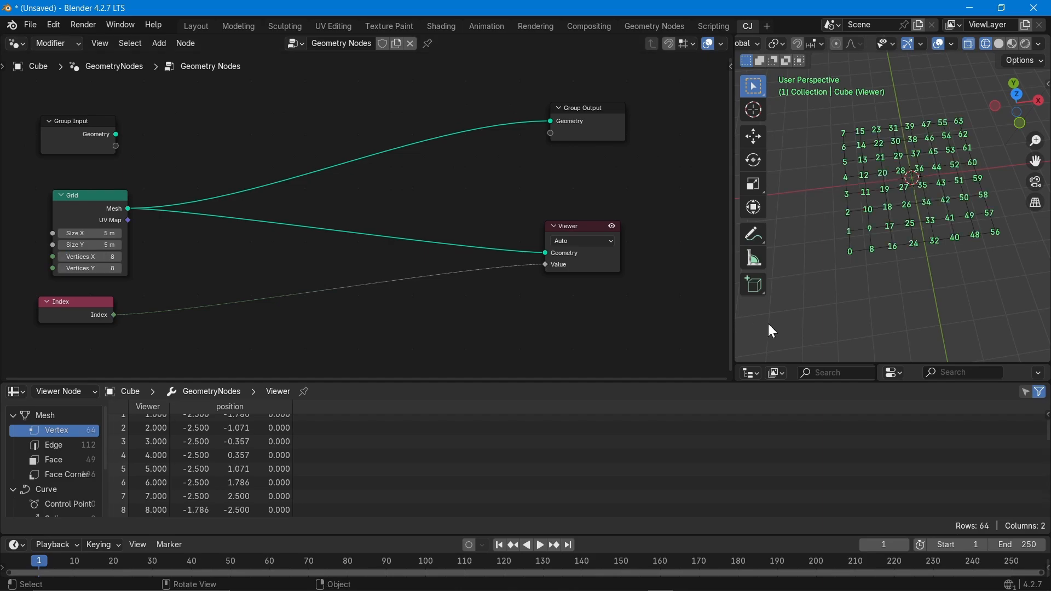
pyautogui.scroll(4, 887, 196)
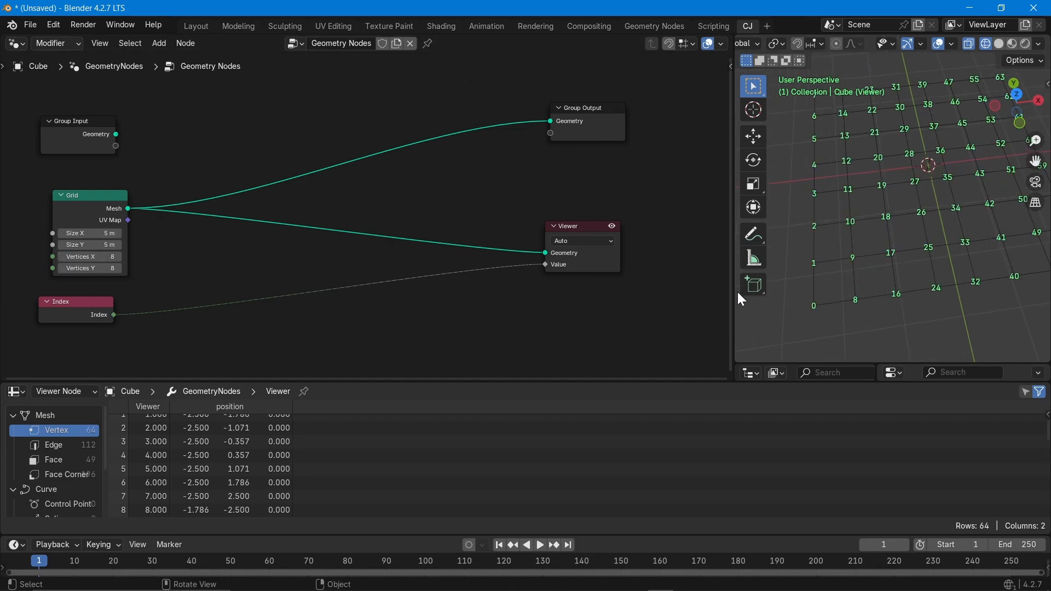
# Drop a Level 1 Subdivide Mesh node onto the Grid–Viewer link and nudge the Index node.
pyautogui.hotkey('shift', 'a')
pyautogui.write('su')
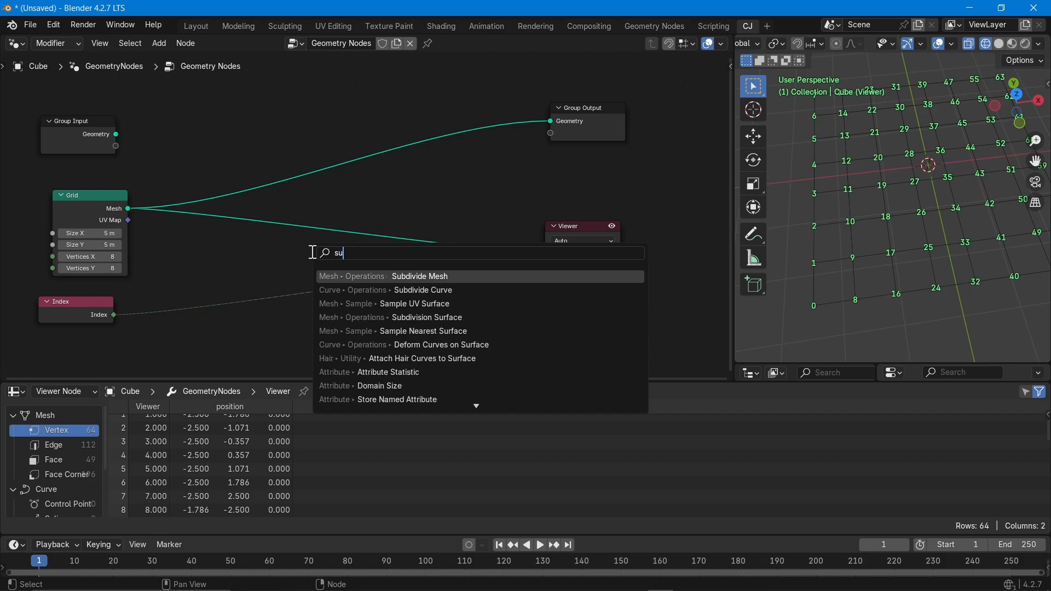
pyautogui.write('bd')
pyautogui.press('Return')
pyautogui.click(328, 215)
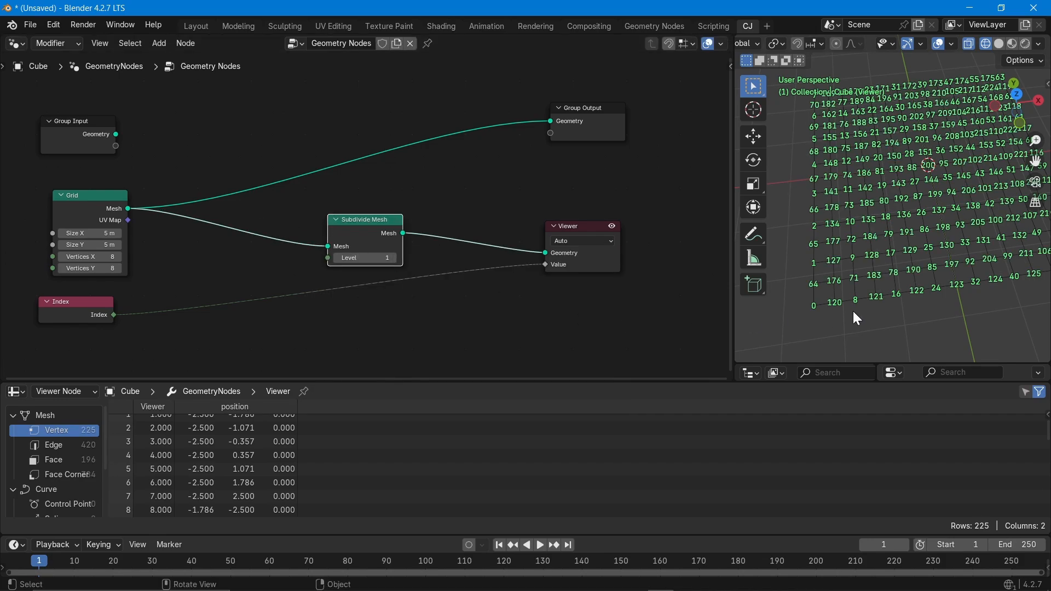
pyautogui.scroll(-2, 823, 263)
pyautogui.scroll(4, 908, 201)
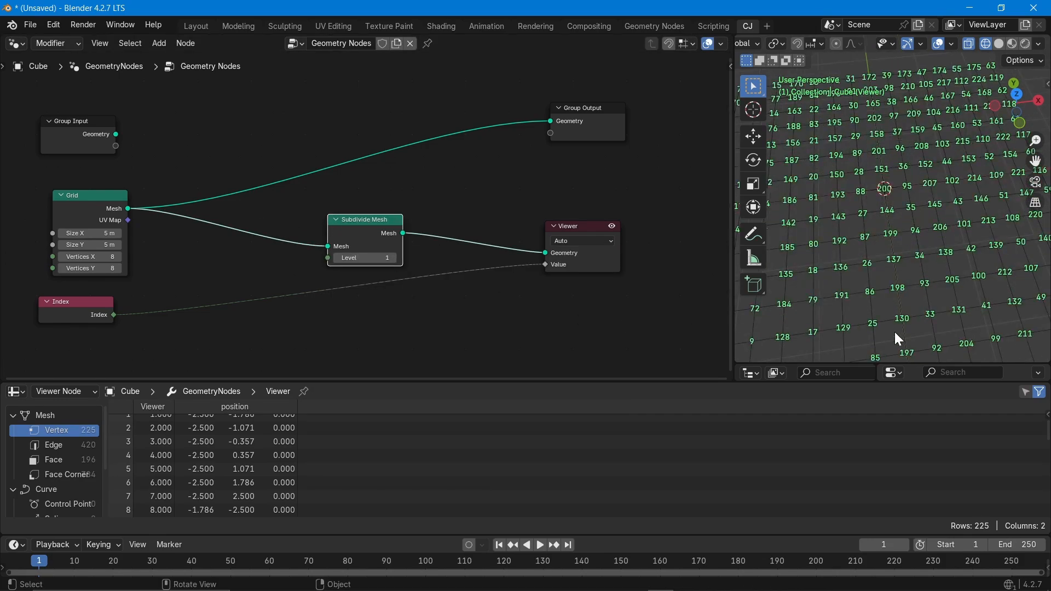
pyautogui.scroll(-3, 957, 223)
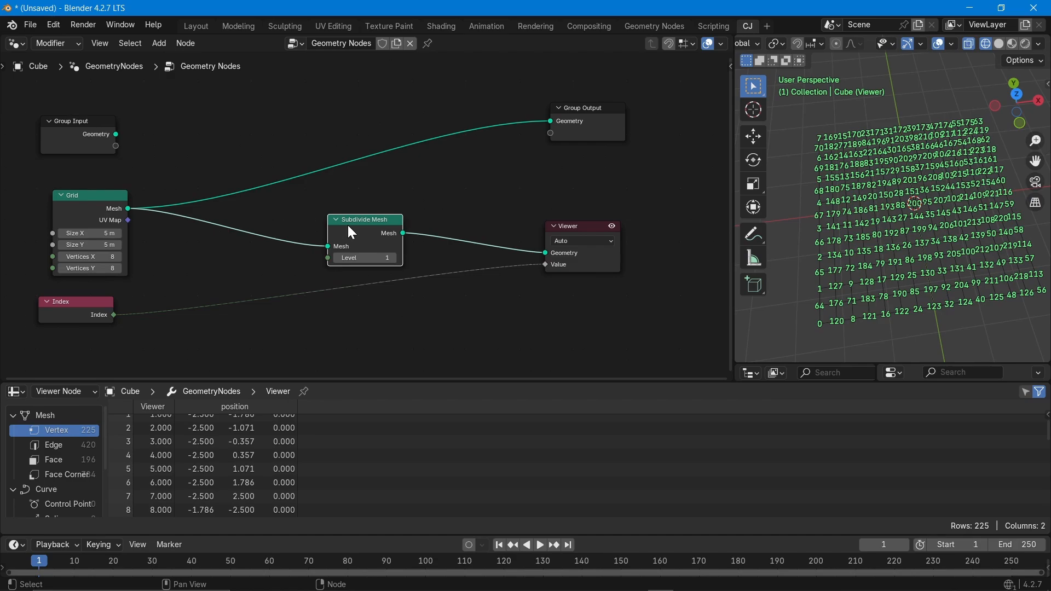
pyautogui.moveTo(71, 307); pyautogui.dragTo(92, 313)
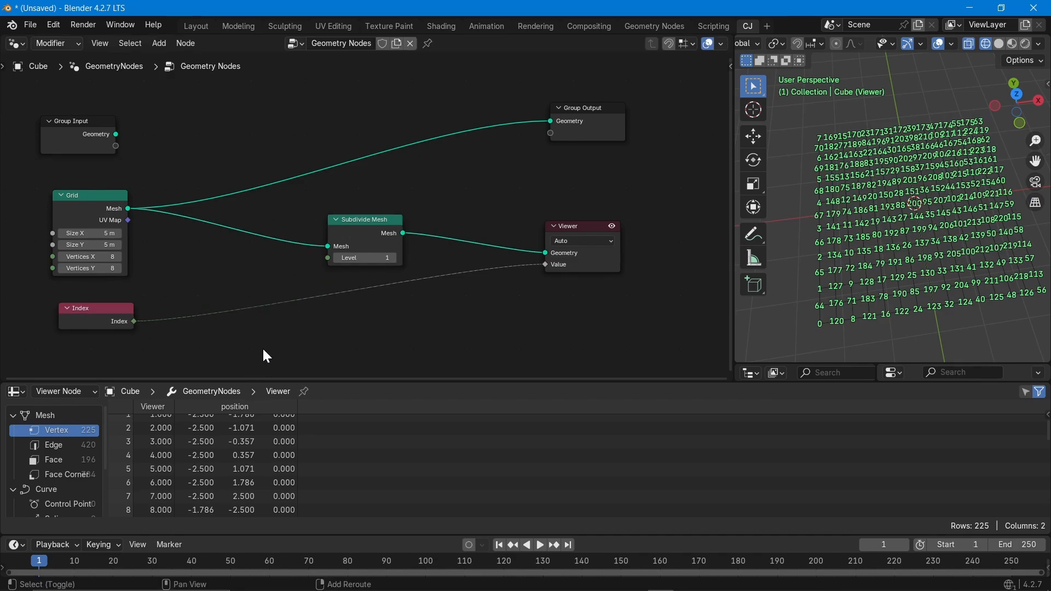
# Insert an Integer Greater Than compare node between Index and Viewer, with Index into A.
pyautogui.hotkey('shift', 'a')
pyautogui.write('comp')
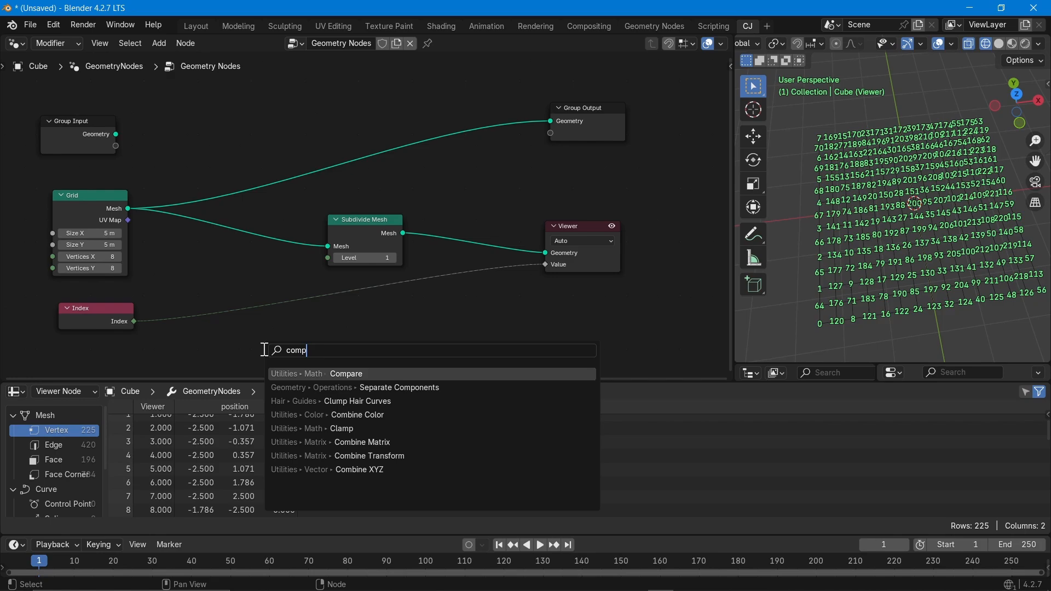
pyautogui.click(310, 375)
pyautogui.click(238, 287)
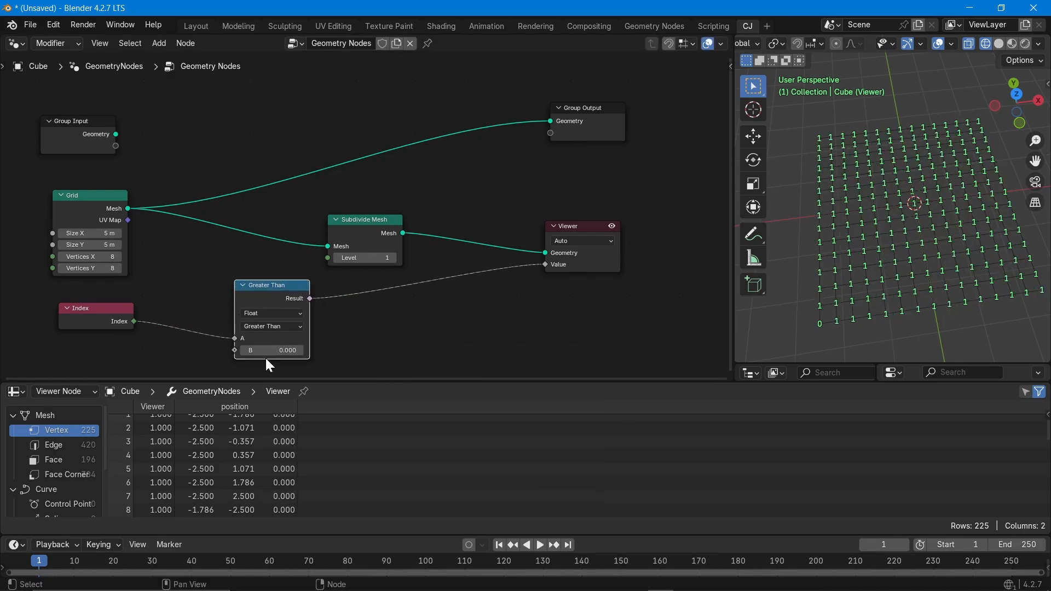
pyautogui.click(268, 313)
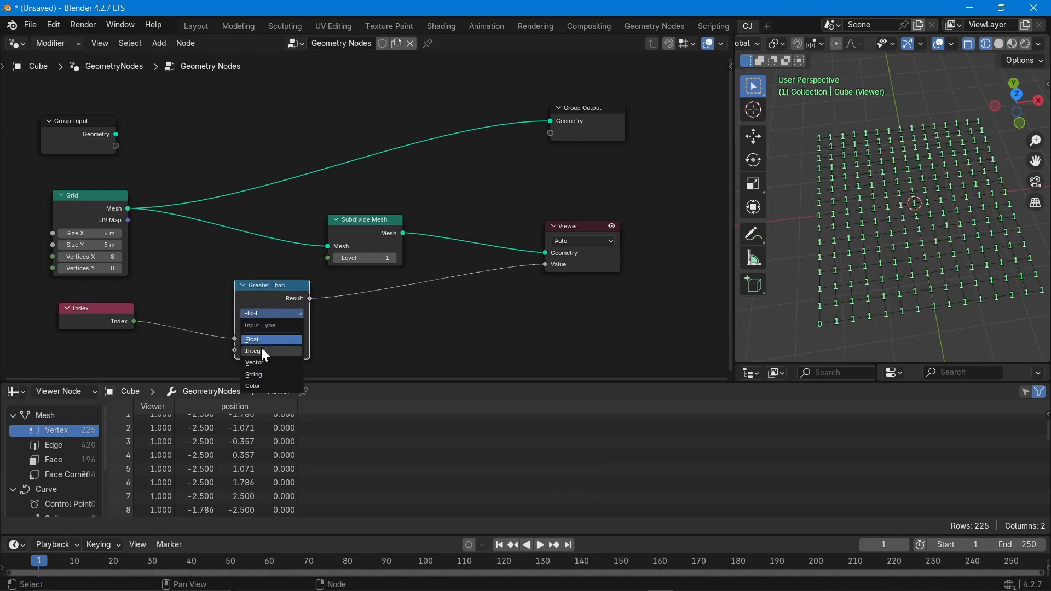
pyautogui.click(261, 350)
pyautogui.moveTo(138, 325); pyautogui.dragTo(234, 339)
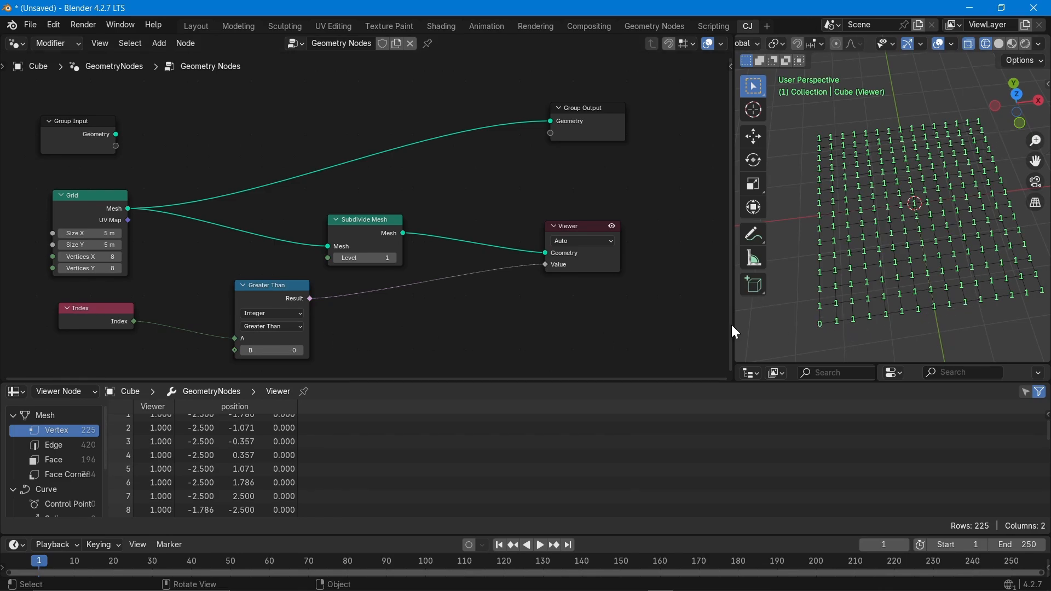
# Set Viewer Node Color Opacity to 1.0 and raise the Greater Than B threshold to 169.
pyautogui.click(952, 43)
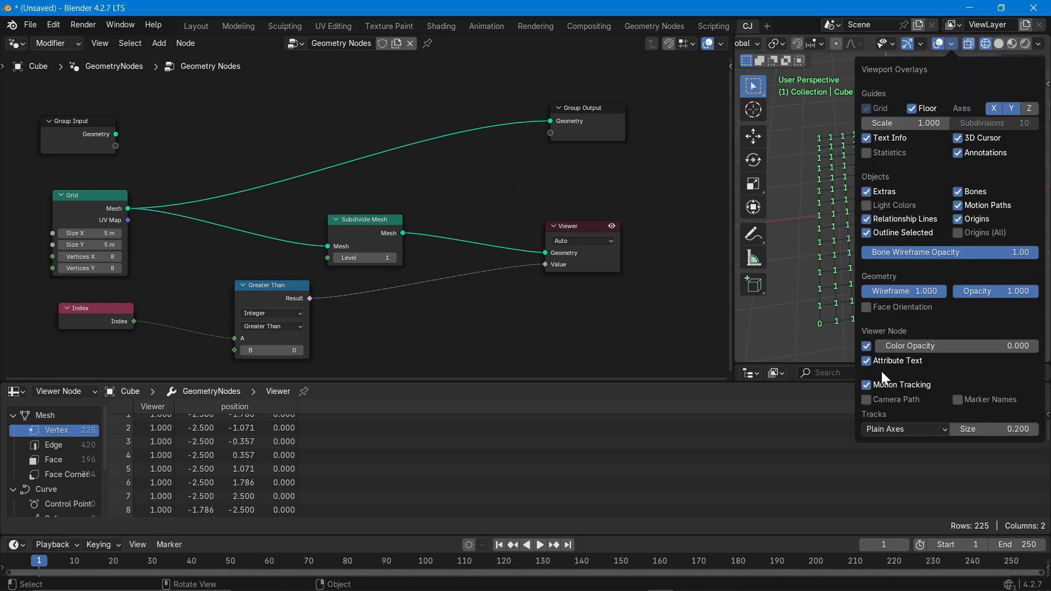
pyautogui.moveTo(909, 346); pyautogui.dragTo(1019, 346)
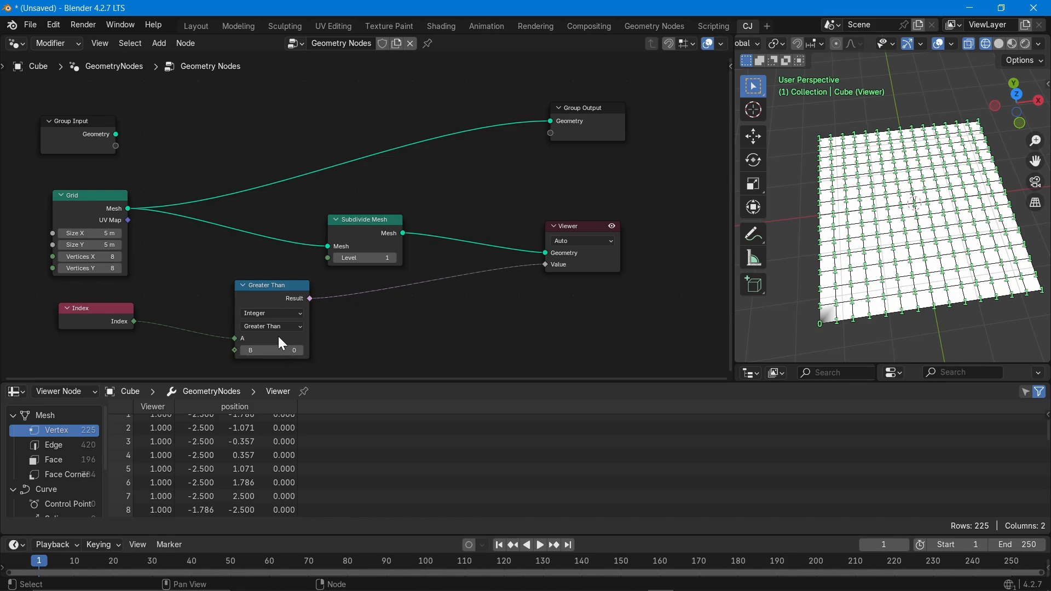
pyautogui.moveTo(274, 349); pyautogui.dragTo(340, 349)
pyautogui.moveTo(272, 351); pyautogui.dragTo(322, 350)
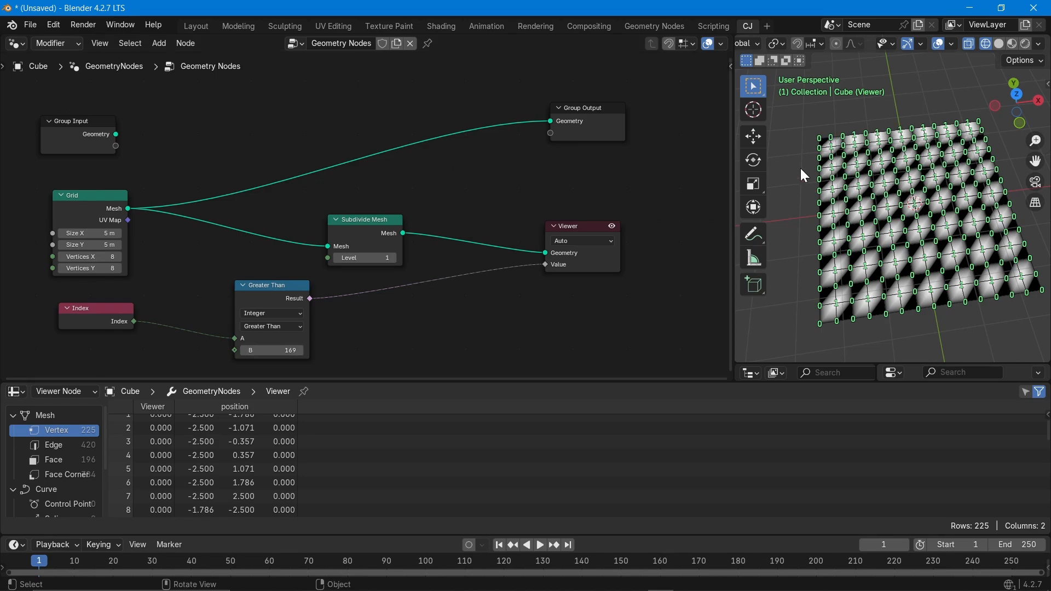
pyautogui.scroll(8, 824, 149)
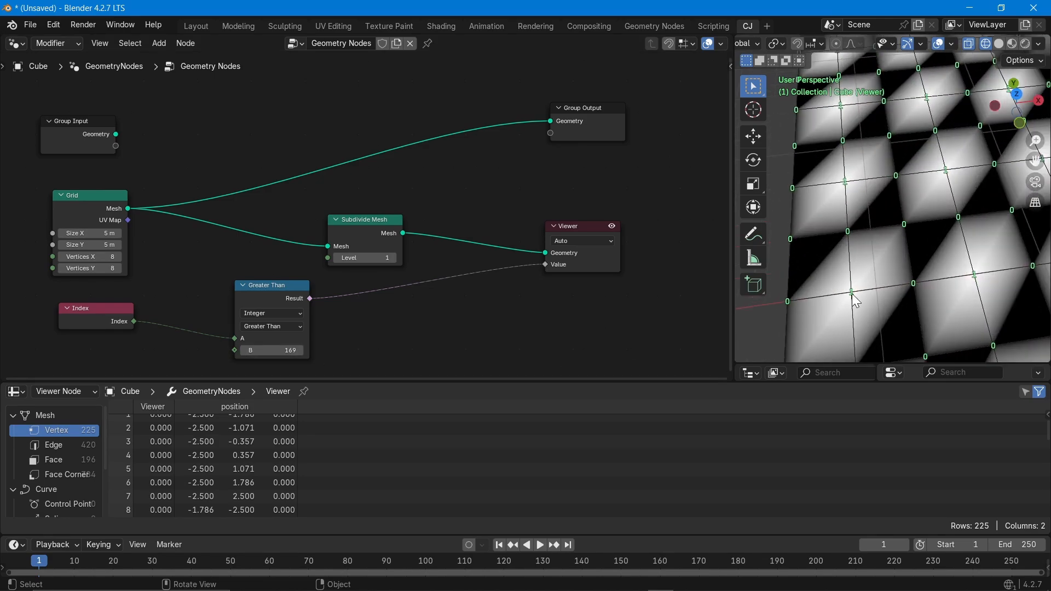
pyautogui.moveTo(850, 292); pyautogui.dragTo(812, 159, button='middle')
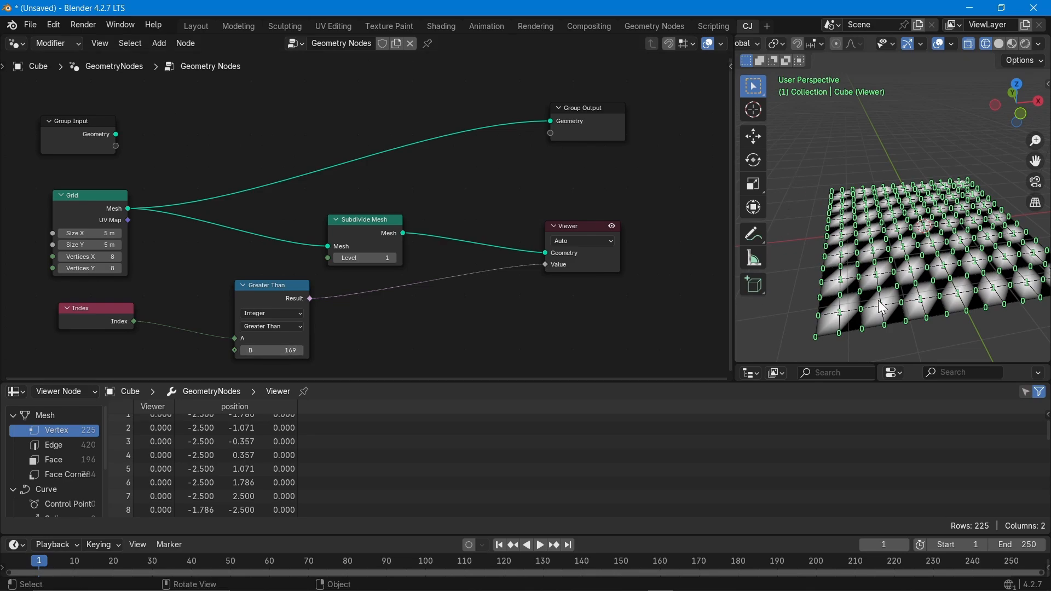
pyautogui.moveTo(883, 307); pyautogui.dragTo(874, 330, button='middle')
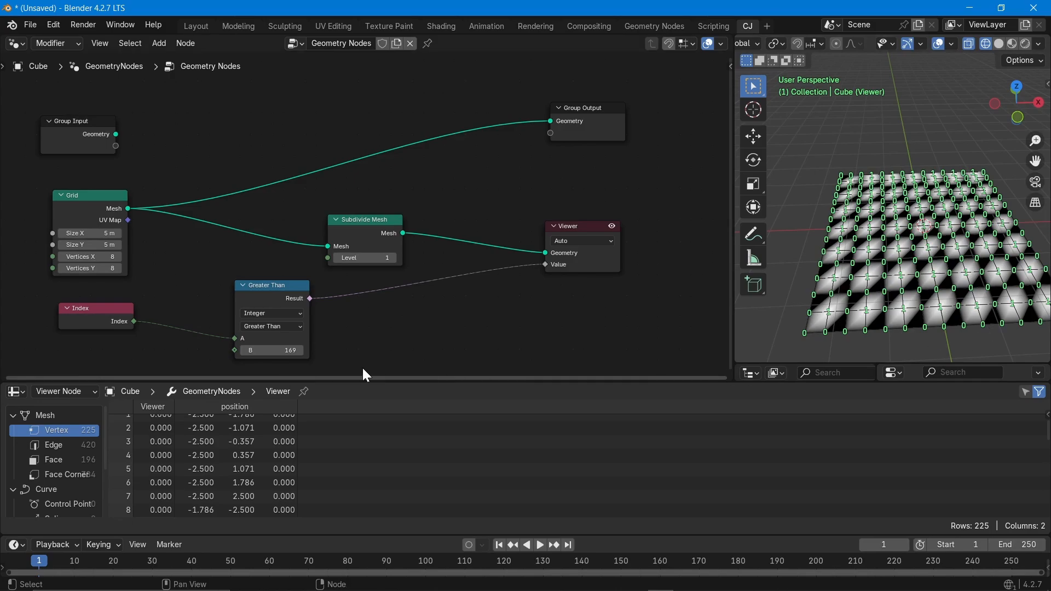
# Switch the compare to Less Than or Equal, disable the Viewer preview, and select the grid object.
pyautogui.click(245, 326)
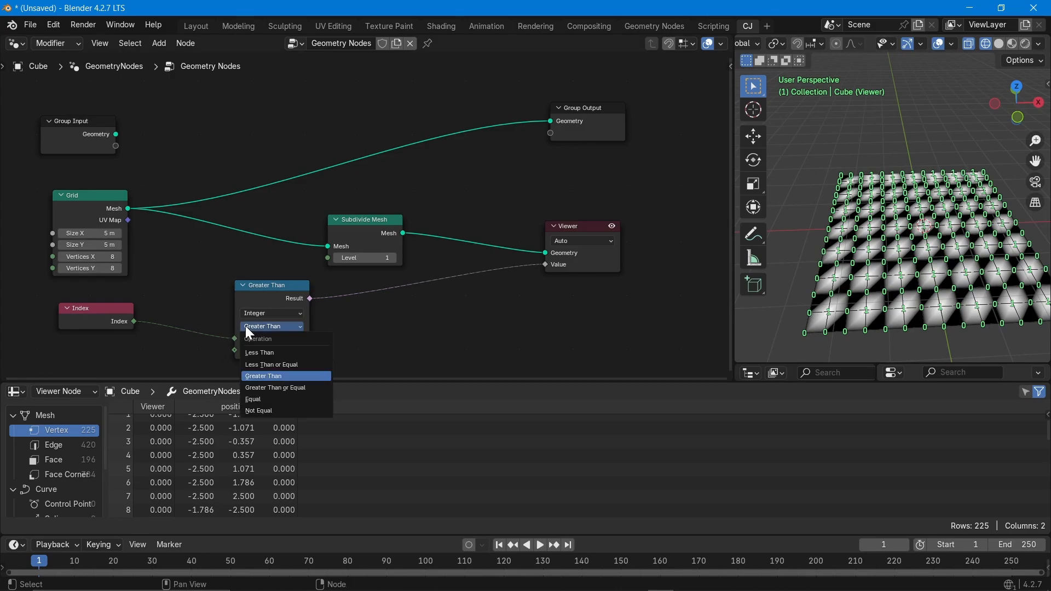
pyautogui.click(272, 363)
pyautogui.scroll(3, 909, 270)
pyautogui.moveTo(876, 254); pyautogui.dragTo(873, 274, button='middle')
pyautogui.scroll(-2, 873, 274)
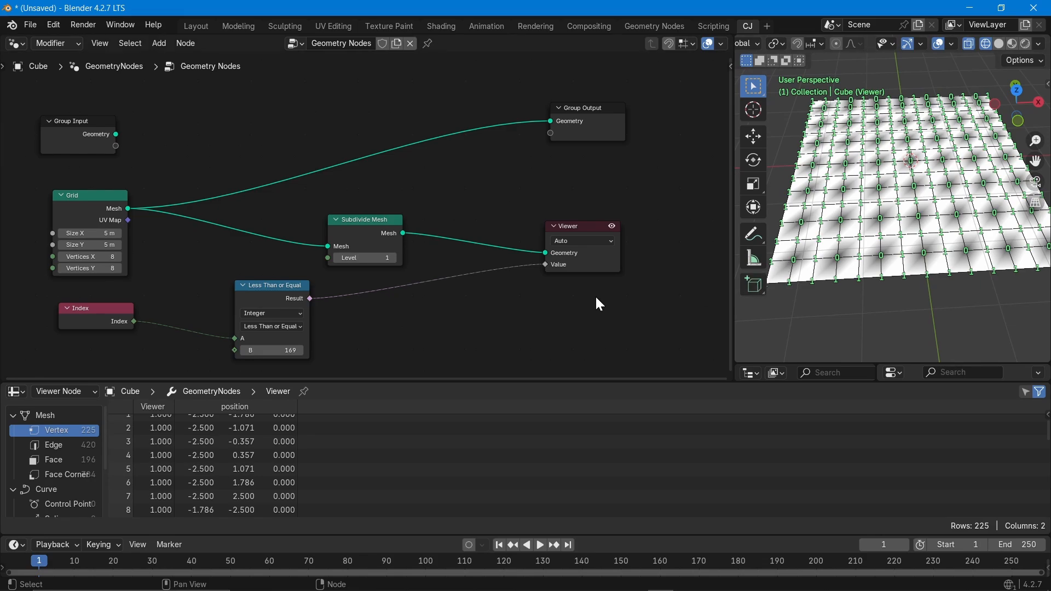
pyautogui.click(612, 227)
pyautogui.click(856, 197)
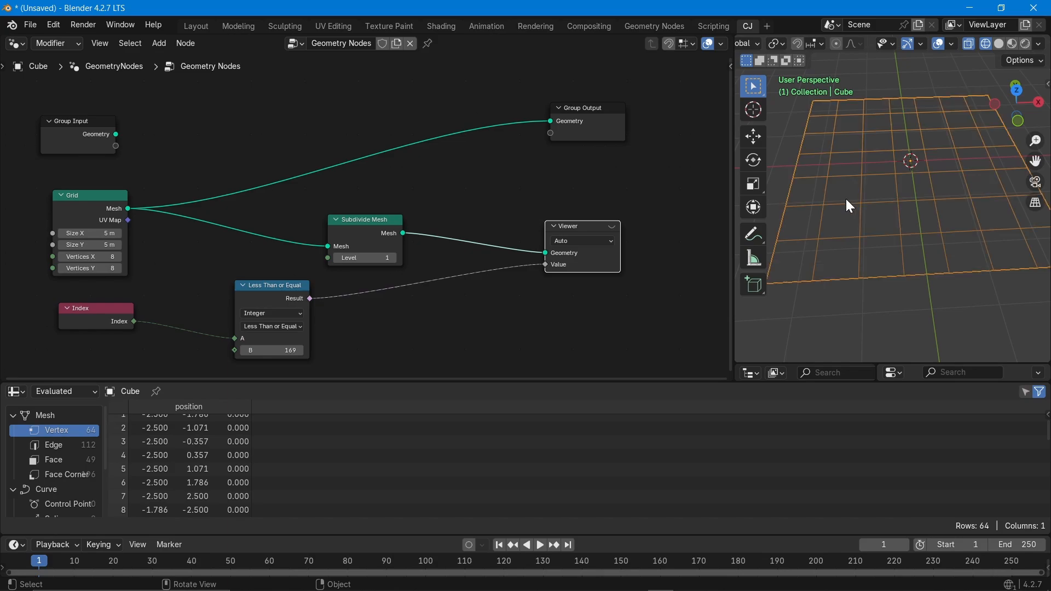
# Turn the Viewer preview back on and add an Instance on Points node.
pyautogui.click(613, 228)
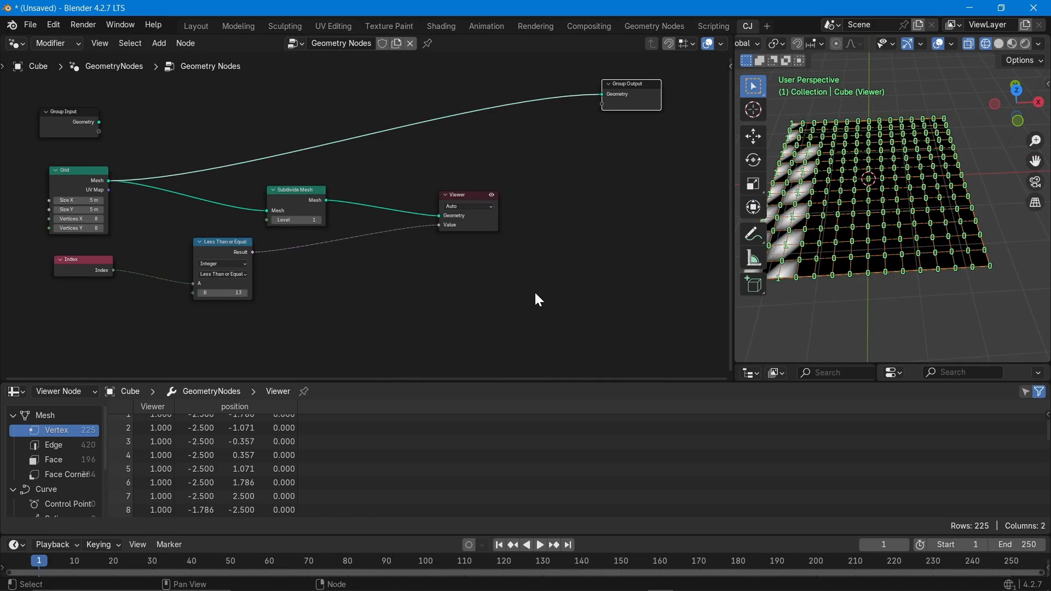
pyautogui.hotkey('shift', 'a')
pyautogui.write('inst')
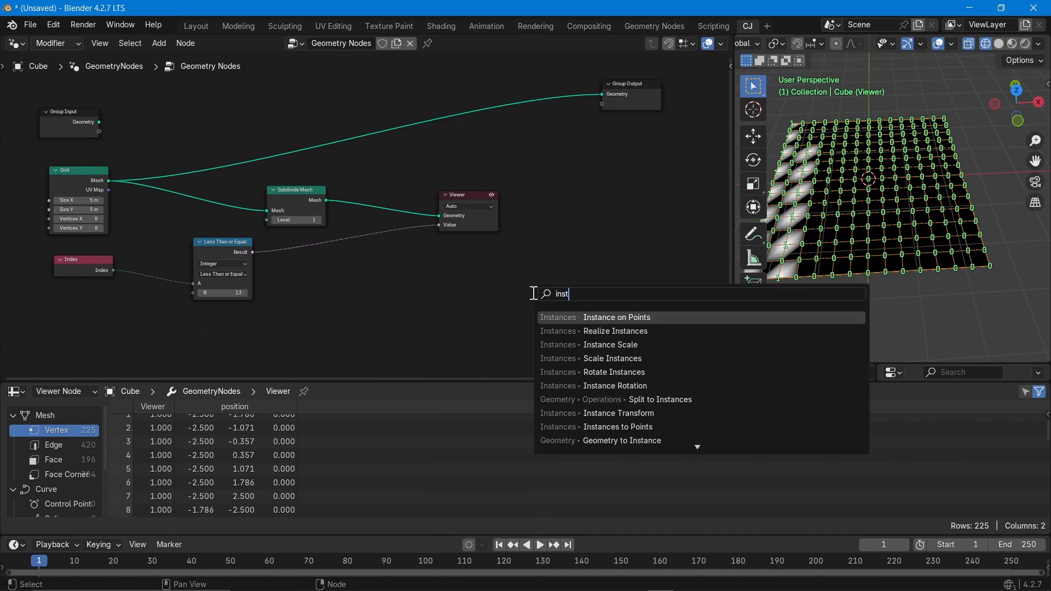
pyautogui.write('ance')
pyautogui.click(618, 318)
pyautogui.click(565, 156)
# Feed Subdivide Mesh's output into Instance on Points' Points and move the Viewer node aside.
pyautogui.scroll(4, 570, 204)
pyautogui.scroll(-3, 558, 203)
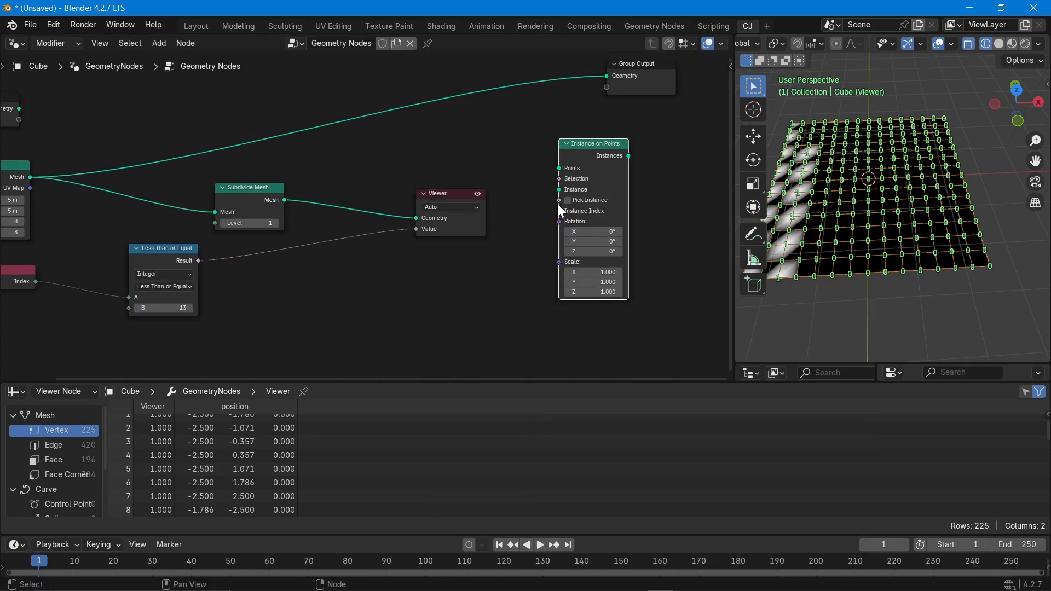
pyautogui.moveTo(281, 204); pyautogui.dragTo(535, 174)
pyautogui.moveTo(437, 212); pyautogui.dragTo(428, 231)
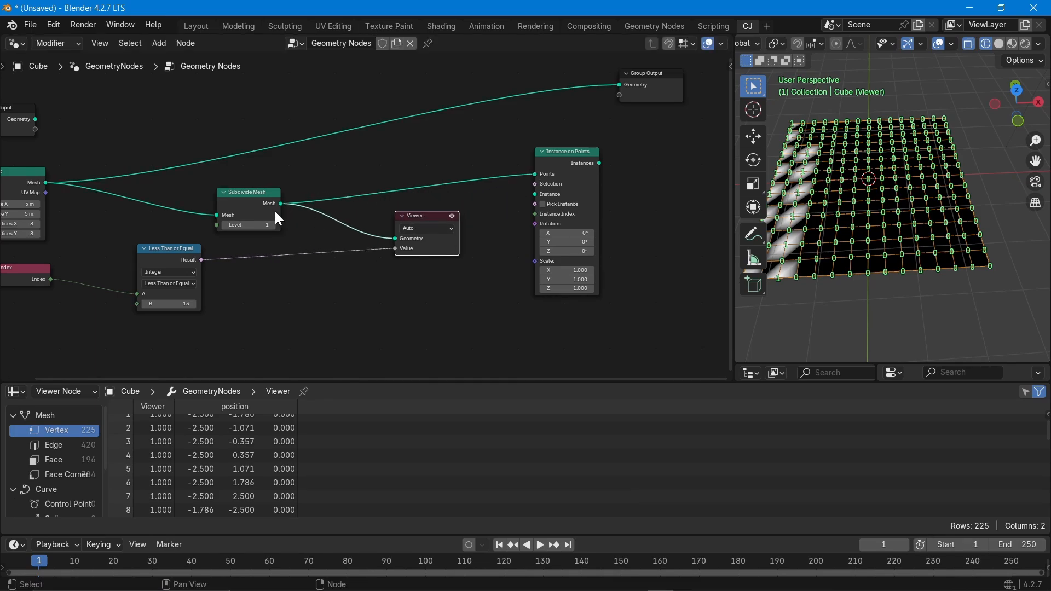
# Add a Cone node and connect its mesh to Instance on Points' Instance input.
pyautogui.hotkey('shift', 'a')
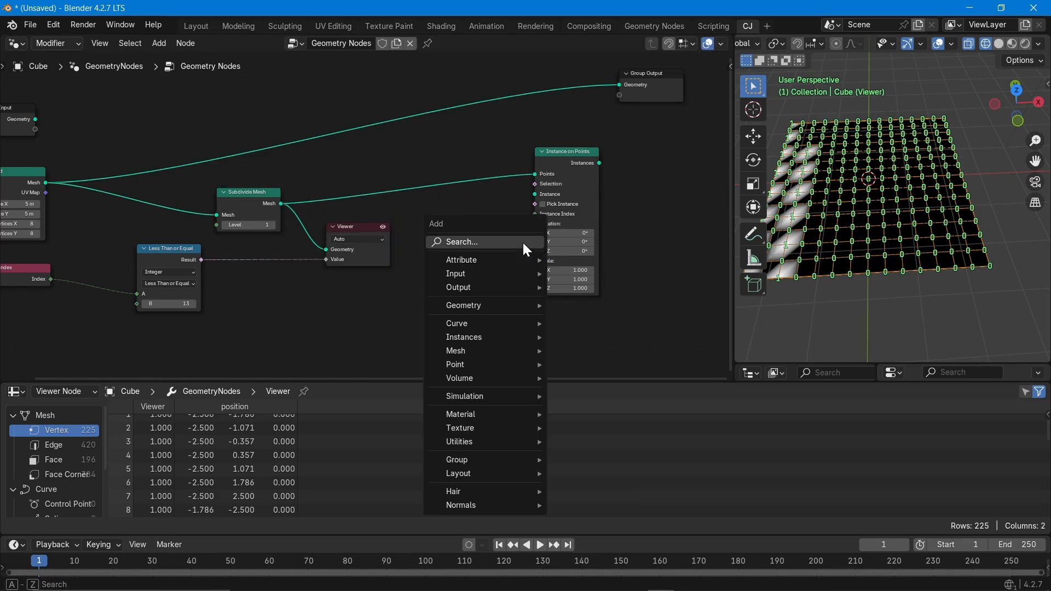
pyautogui.write('cone')
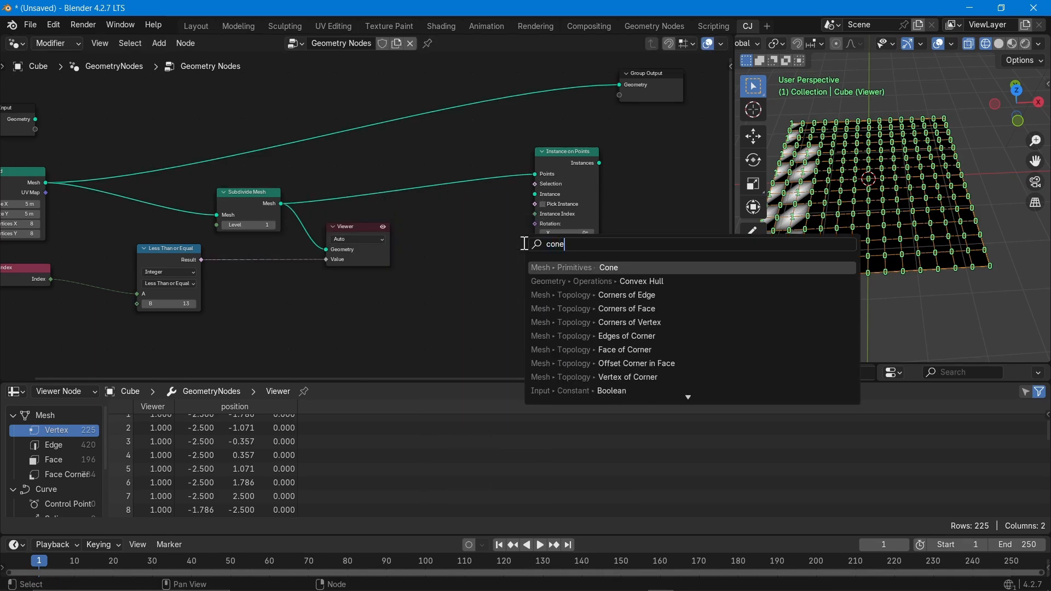
pyautogui.click(591, 268)
pyautogui.click(458, 227)
pyautogui.moveTo(478, 228); pyautogui.dragTo(529, 209)
pyautogui.scroll(-1, 518, 279)
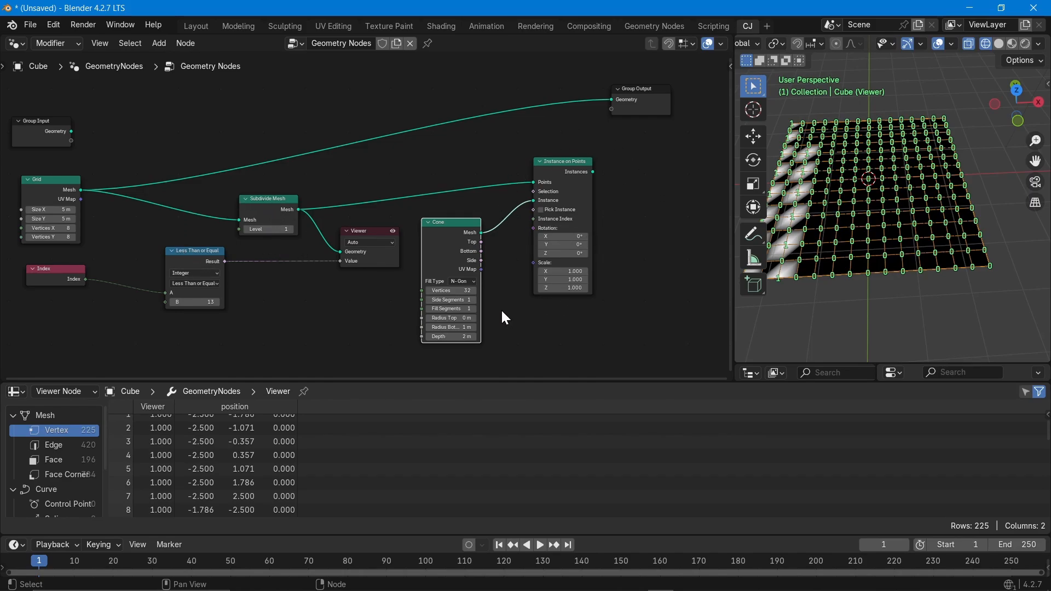
pyautogui.scroll(3, 414, 373)
# Set the cone's Radius Bottom to 0.1 m and Depth to 0.2 m.
pyautogui.doubleClick(462, 327)
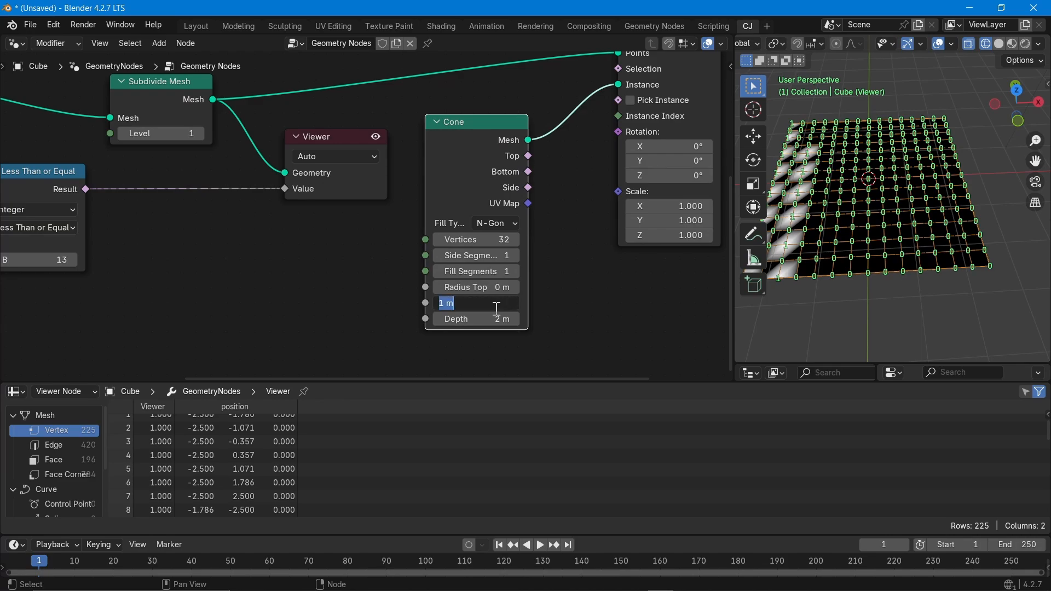
pyautogui.write('0.1')
pyautogui.press('Return')
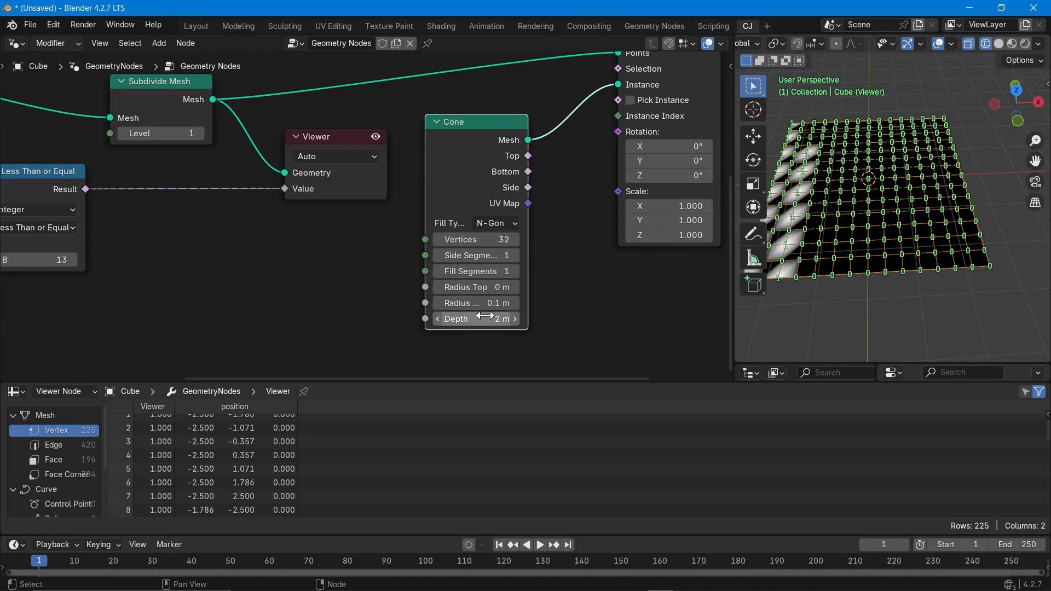
pyautogui.doubleClick(485, 319)
pyautogui.write('0.2')
pyautogui.press('Return')
pyautogui.scroll(-3, 462, 229)
pyautogui.moveTo(623, 163); pyautogui.dragTo(514, 152, button='middle')
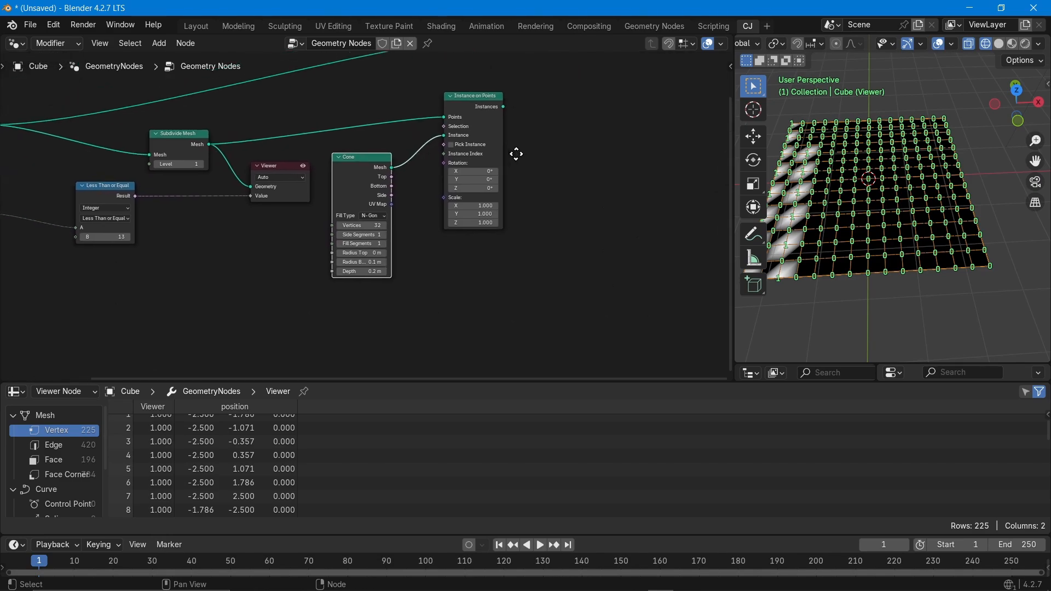
# Link Instance on Points to the Viewer and zoom in on the 225 instanced cones.
pyautogui.click(493, 96)
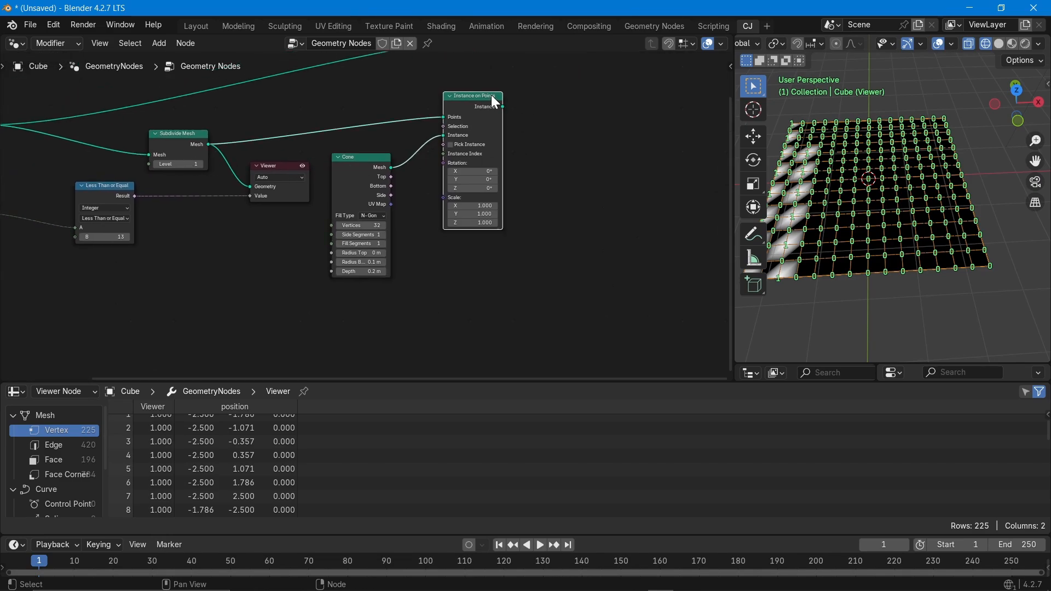
pyautogui.rightClick(493, 96)
pyautogui.click(496, 98)
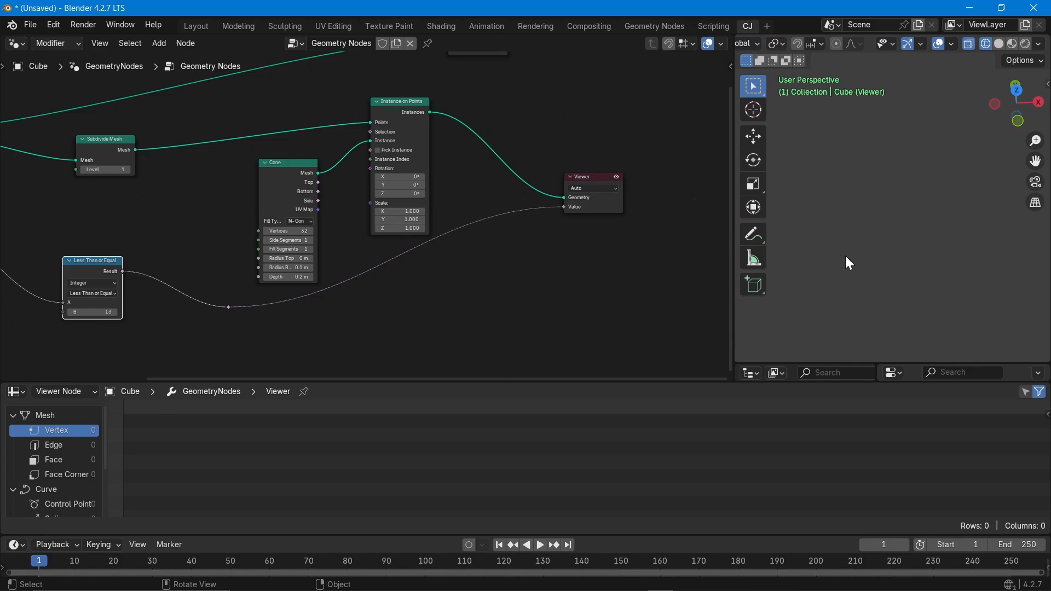
pyautogui.scroll(-5, 846, 255)
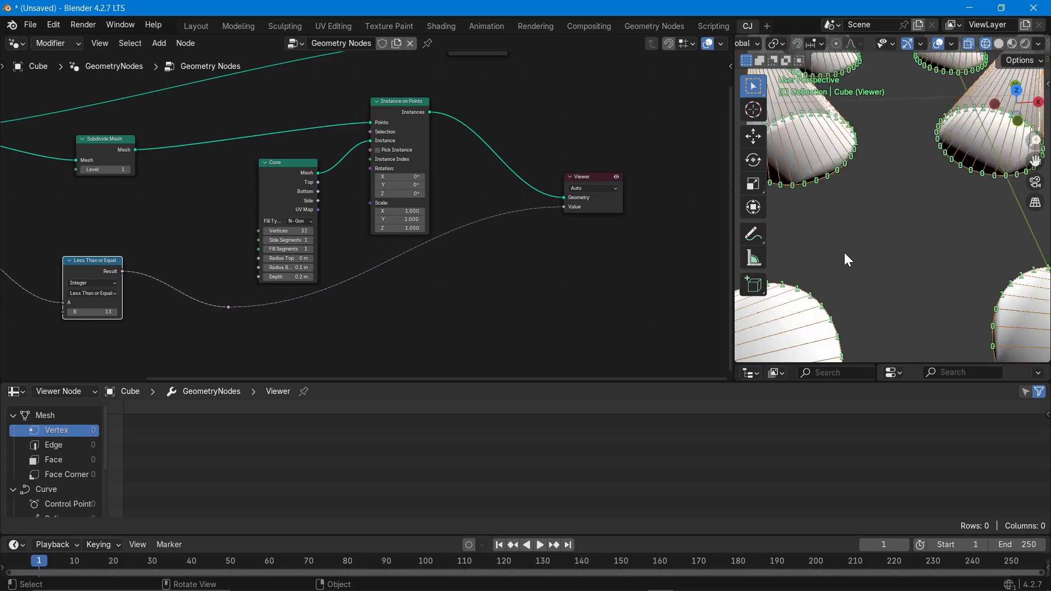
pyautogui.scroll(4, 822, 223)
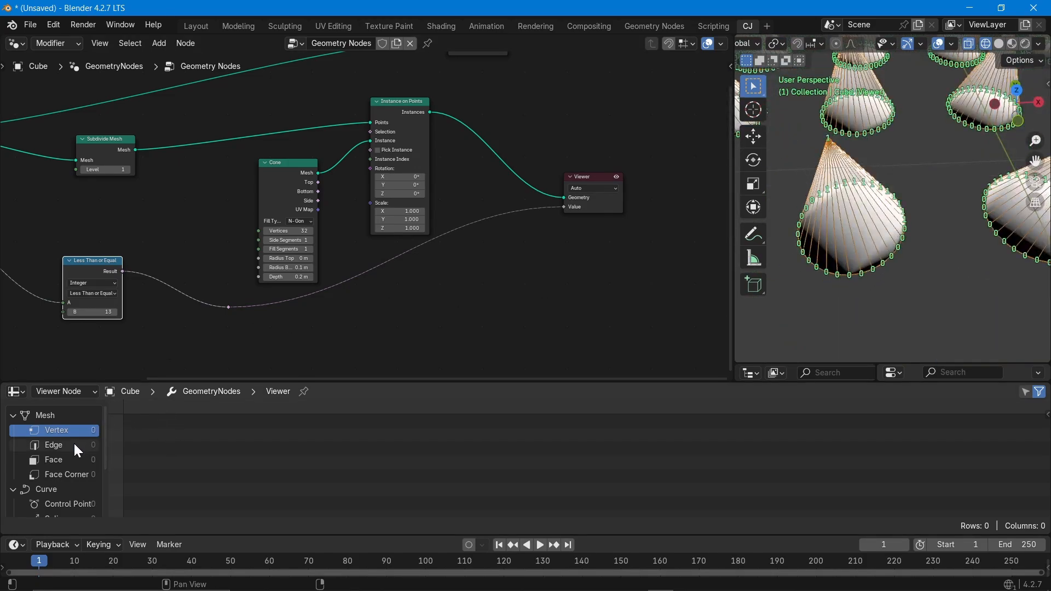
pyautogui.scroll(-3, 60, 465)
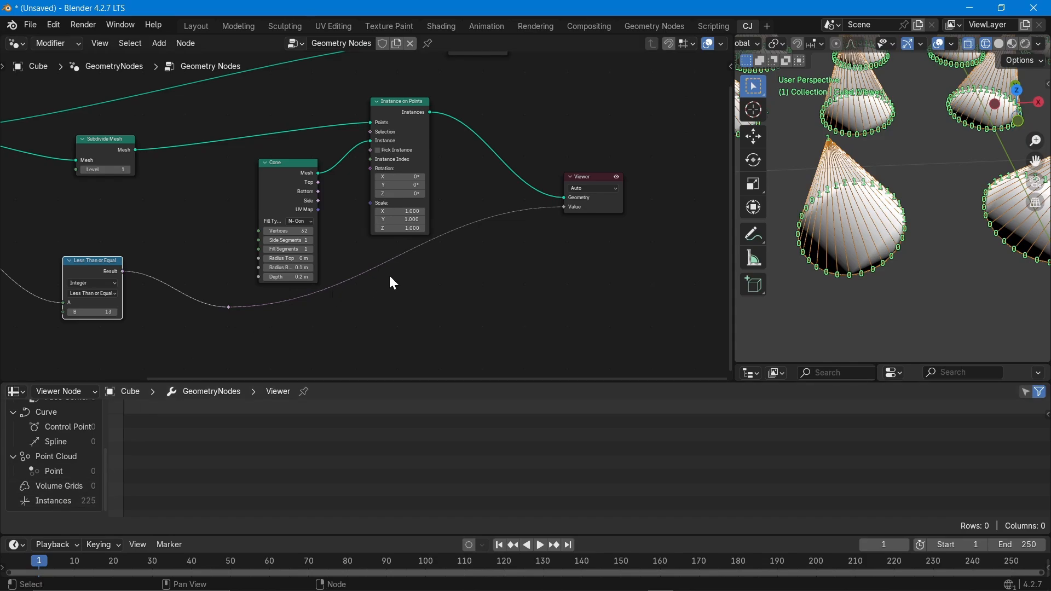
pyautogui.scroll(-1, 389, 274)
pyautogui.scroll(2, 880, 265)
pyautogui.scroll(-4, 879, 265)
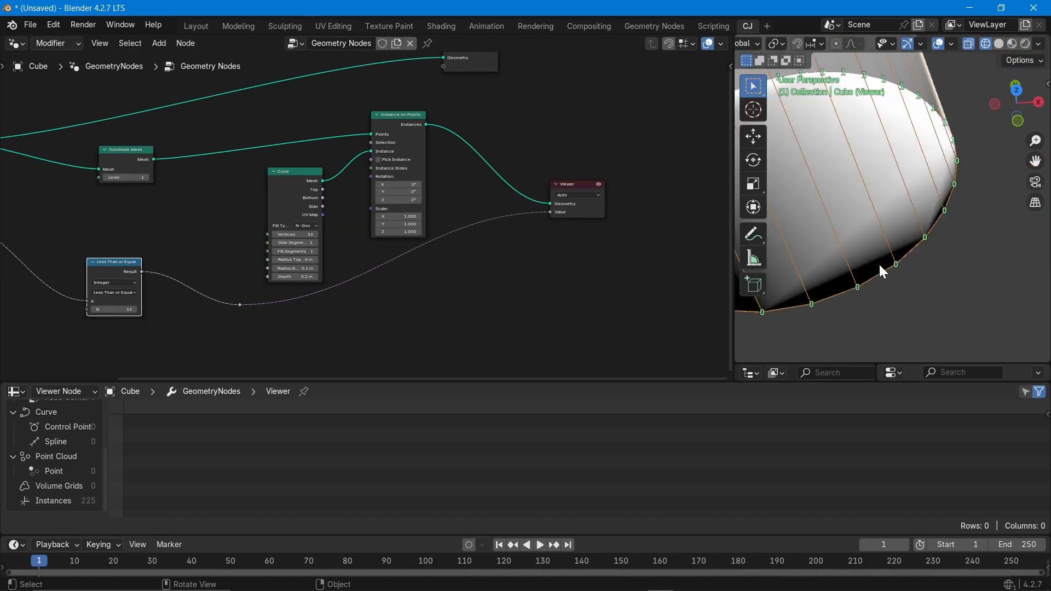
pyautogui.scroll(-4, 879, 264)
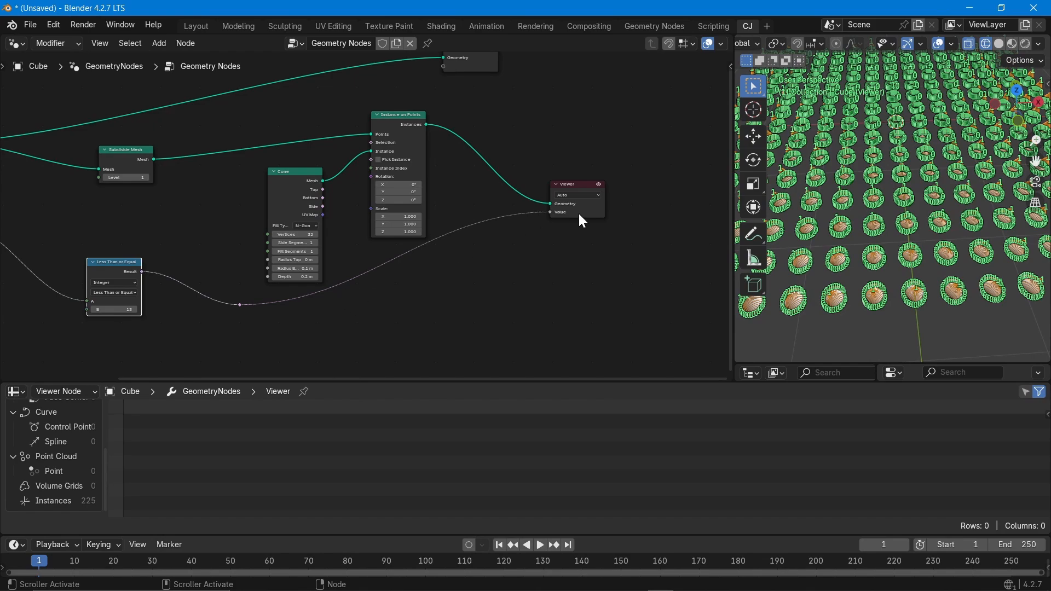
# Hide the attribute value labels, use solid shading, and view the cones from a low corner.
pyautogui.click(955, 45)
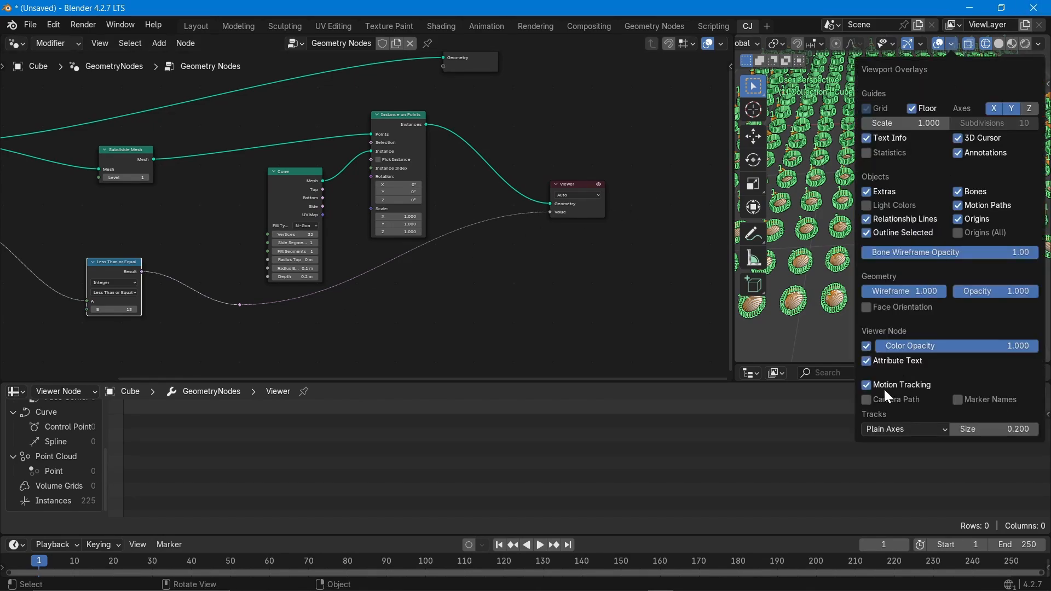
pyautogui.click(868, 363)
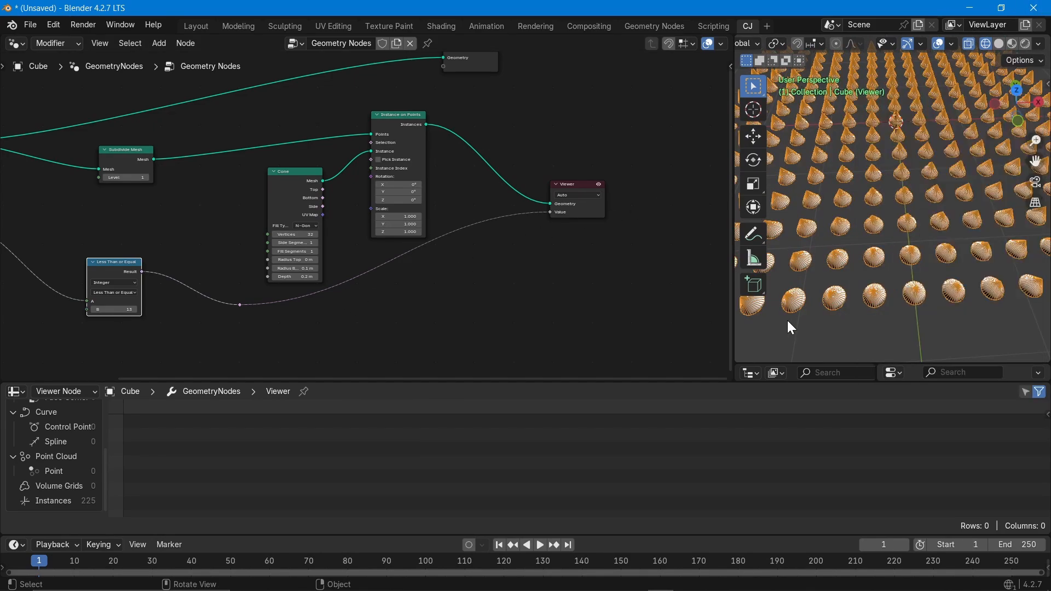
pyautogui.click(999, 43)
pyautogui.moveTo(963, 241)
pyautogui.mouseDown(button='middle')
pyautogui.moveTo(868, 249)
pyautogui.moveTo(909, 183)
pyautogui.moveTo(863, 226)
pyautogui.mouseUp(button='middle')
pyautogui.scroll(-4, 893, 222)
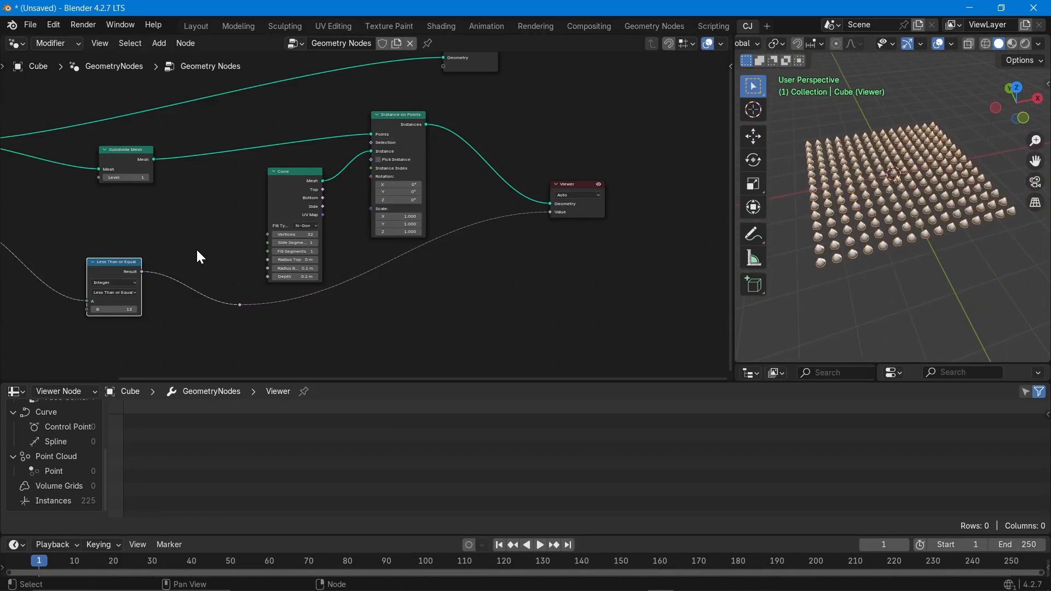
# Select the Subdivide Mesh node and orbit the 3D view to a perspective over the cones.
pyautogui.click(126, 156)
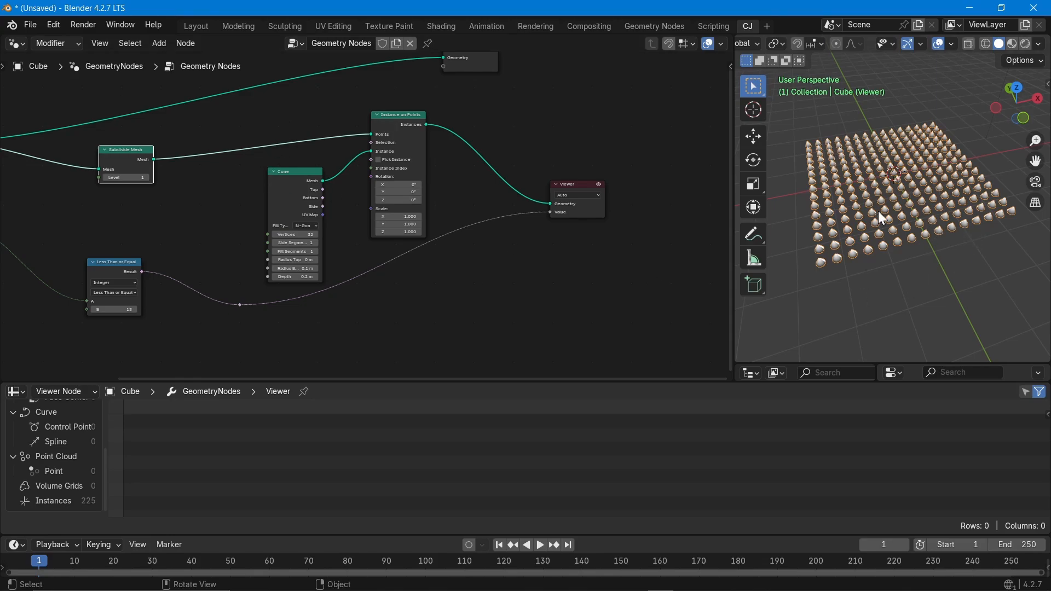
pyautogui.scroll(5, 873, 266)
pyautogui.scroll(-5, 880, 179)
pyautogui.moveTo(880, 179); pyautogui.dragTo(883, 228, button='middle')
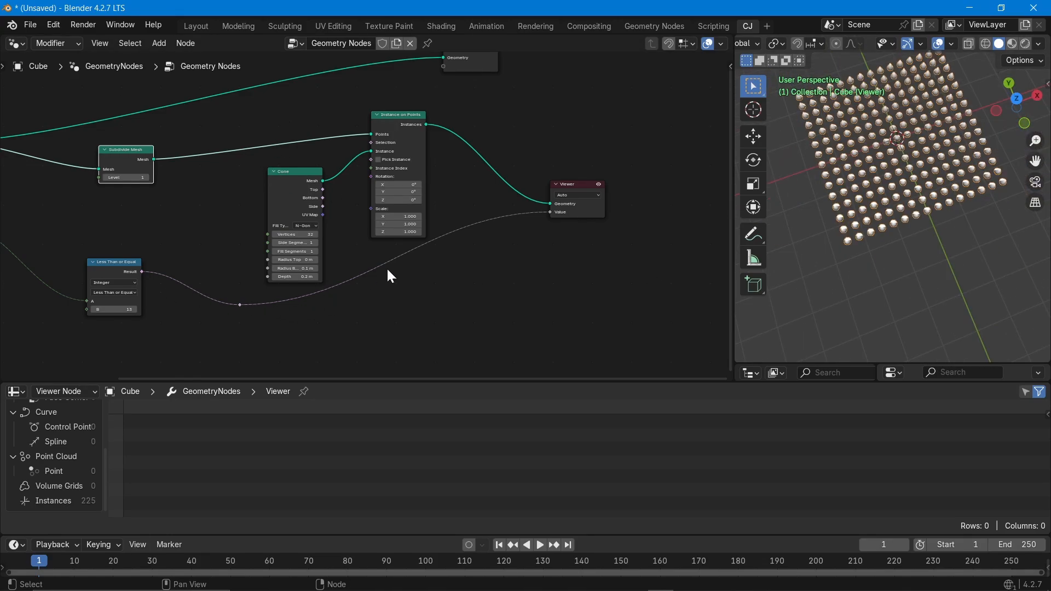
pyautogui.moveTo(794, 192); pyautogui.dragTo(877, 172, button='middle')
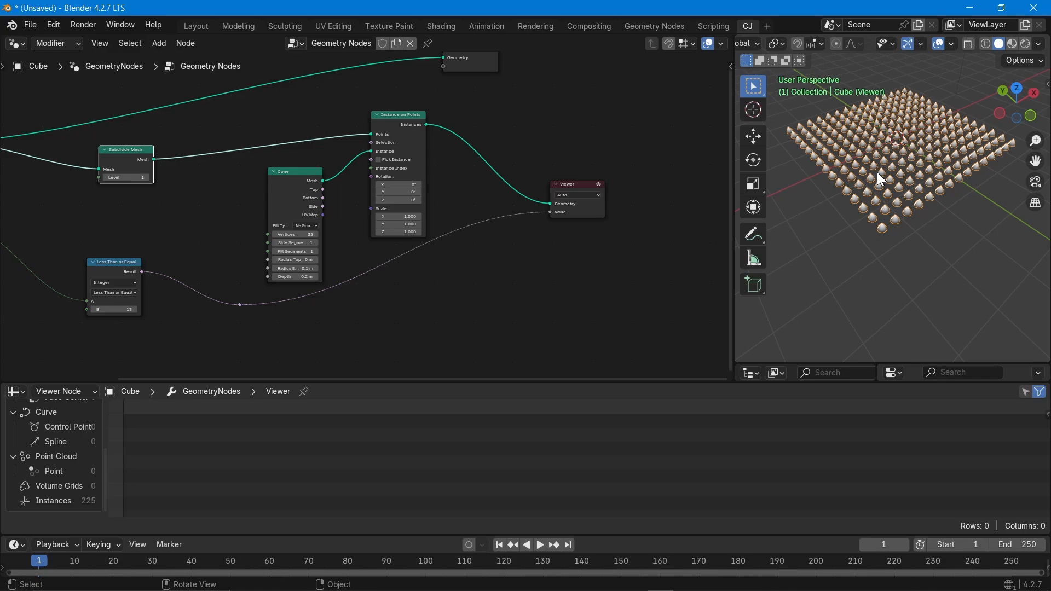
pyautogui.scroll(2, 373, 152)
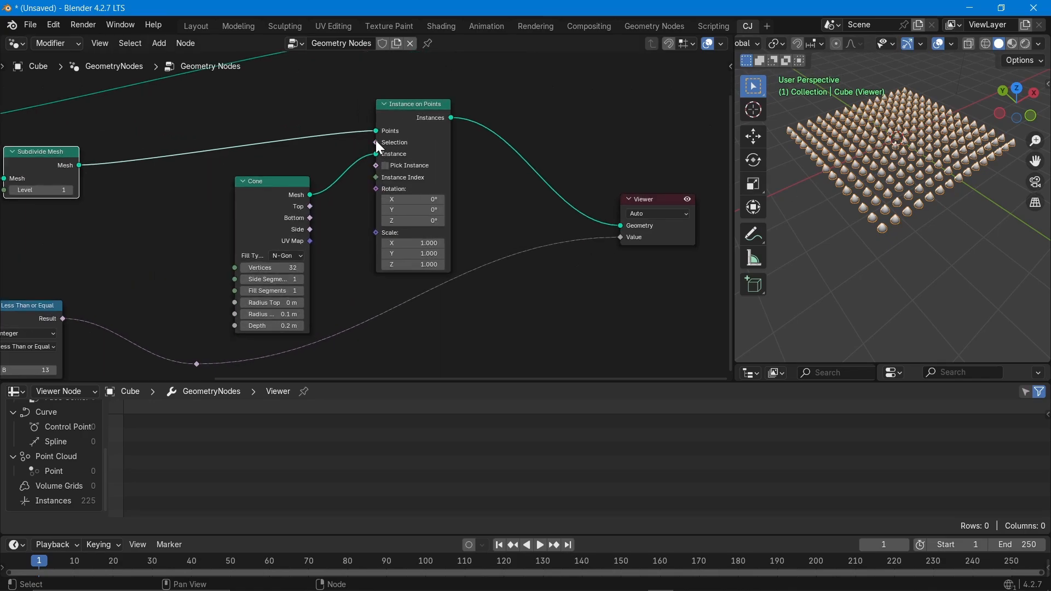
# Collapse the Cone node and move the Less Than or Equal node up and left.
pyautogui.press('h')
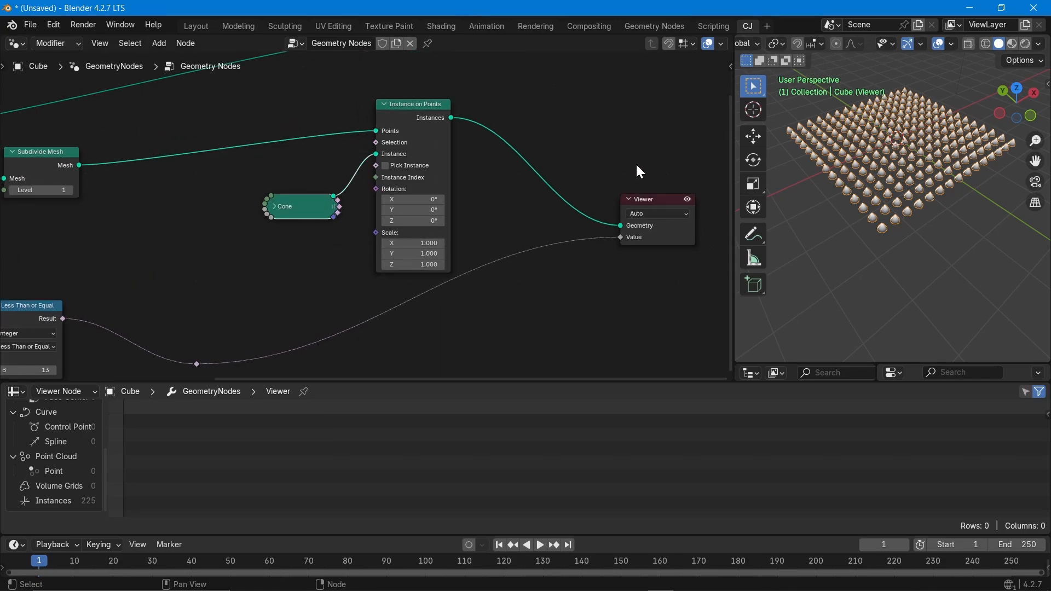
pyautogui.moveTo(151, 286); pyautogui.dragTo(298, 249, button='middle')
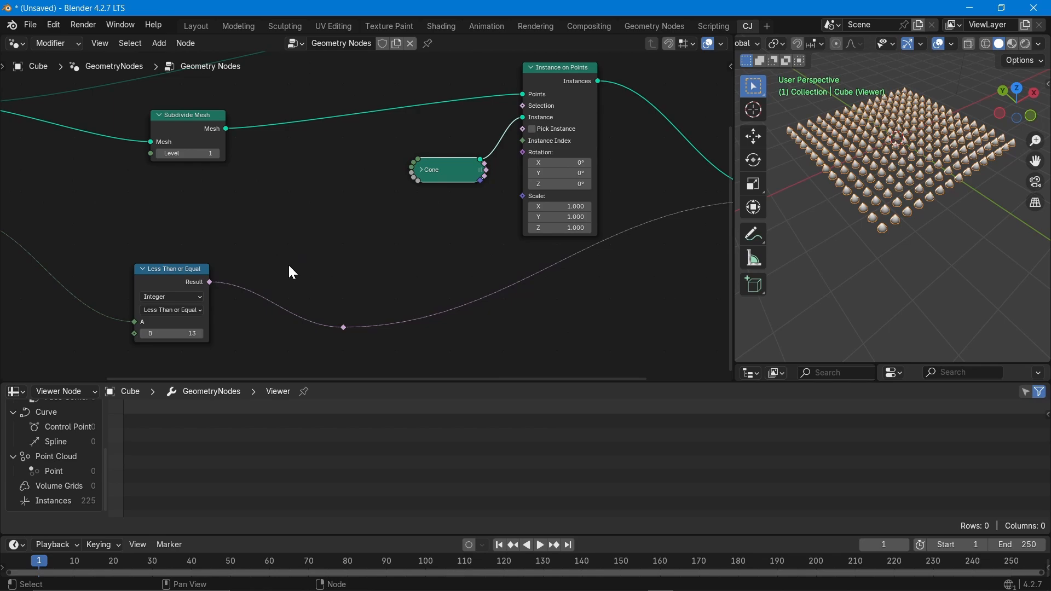
pyautogui.moveTo(180, 276); pyautogui.dragTo(80, 199)
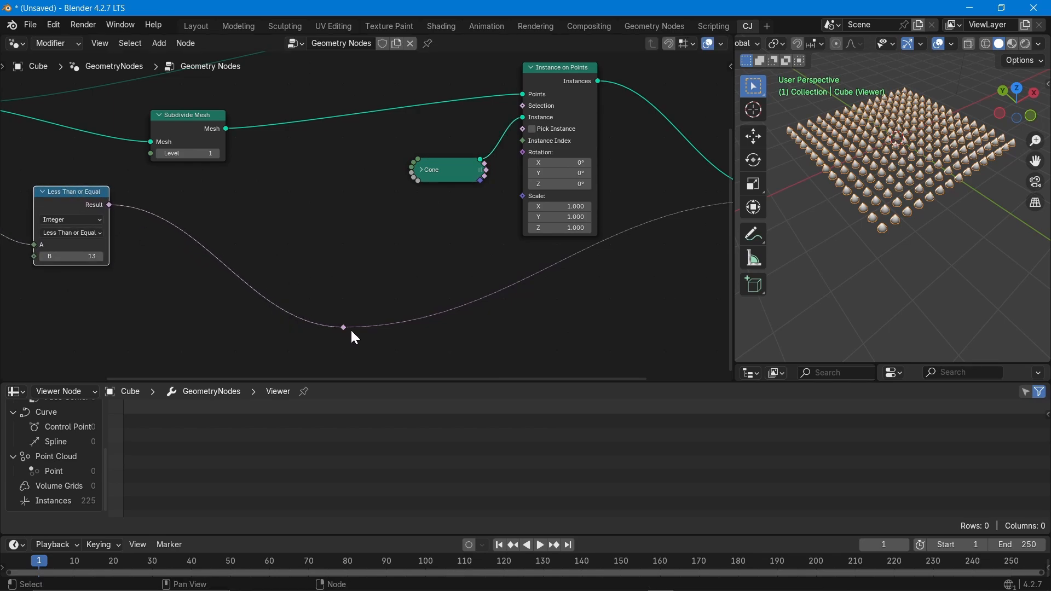
# Route the Less Than or Equal 13 result through the reroute into Instance on Points' Selection.
pyautogui.click(344, 327)
pyautogui.press('g')
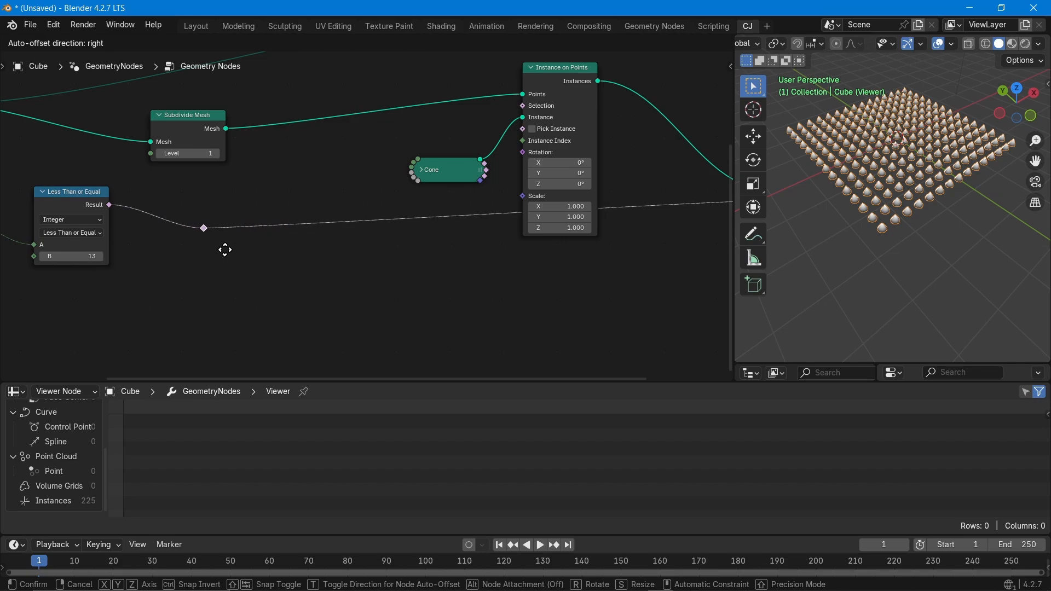
pyautogui.click(221, 249)
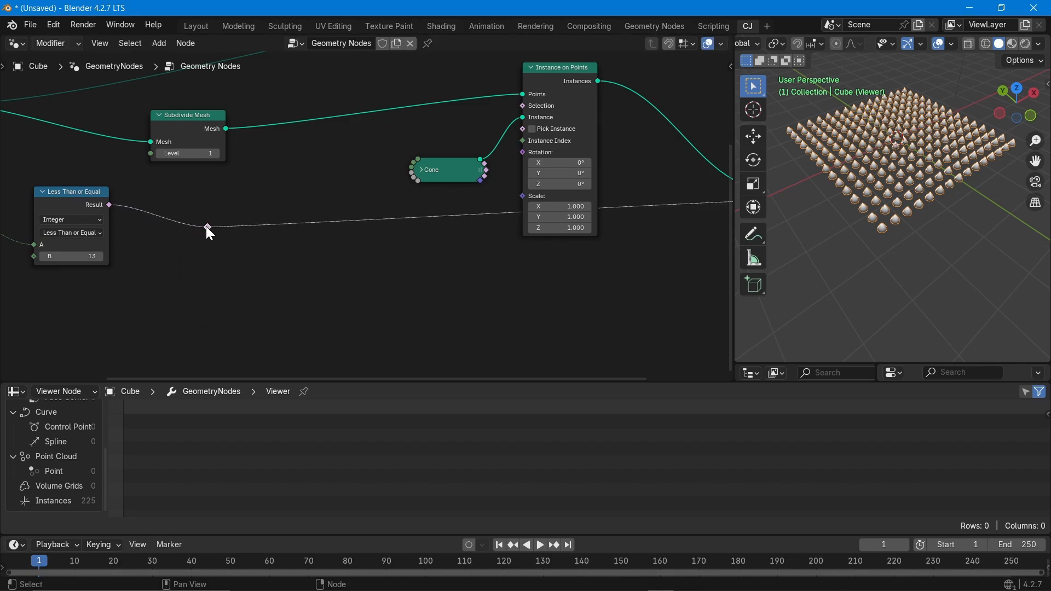
pyautogui.moveTo(208, 226); pyautogui.dragTo(523, 106)
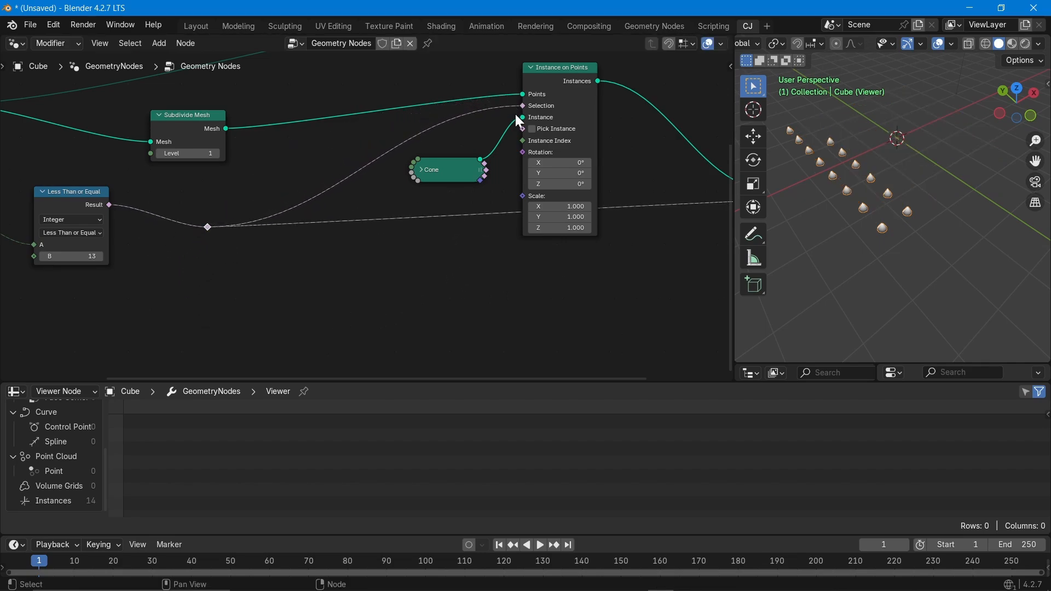
# Frame all nodes and move the Group Output node up and right.
pyautogui.moveTo(896, 223); pyautogui.dragTo(877, 236, button='middle')
pyautogui.press('Home')
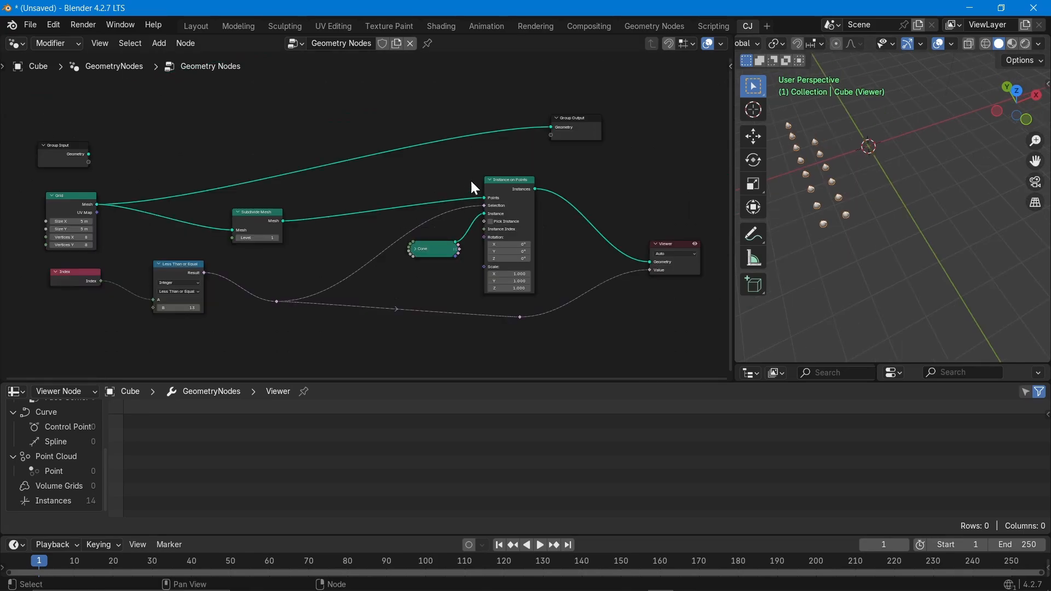
pyautogui.moveTo(471, 183); pyautogui.dragTo(391, 147, button='middle')
pyautogui.moveTo(491, 97); pyautogui.dragTo(598, 81)
pyautogui.moveTo(358, 184); pyautogui.dragTo(314, 208, button='middle')
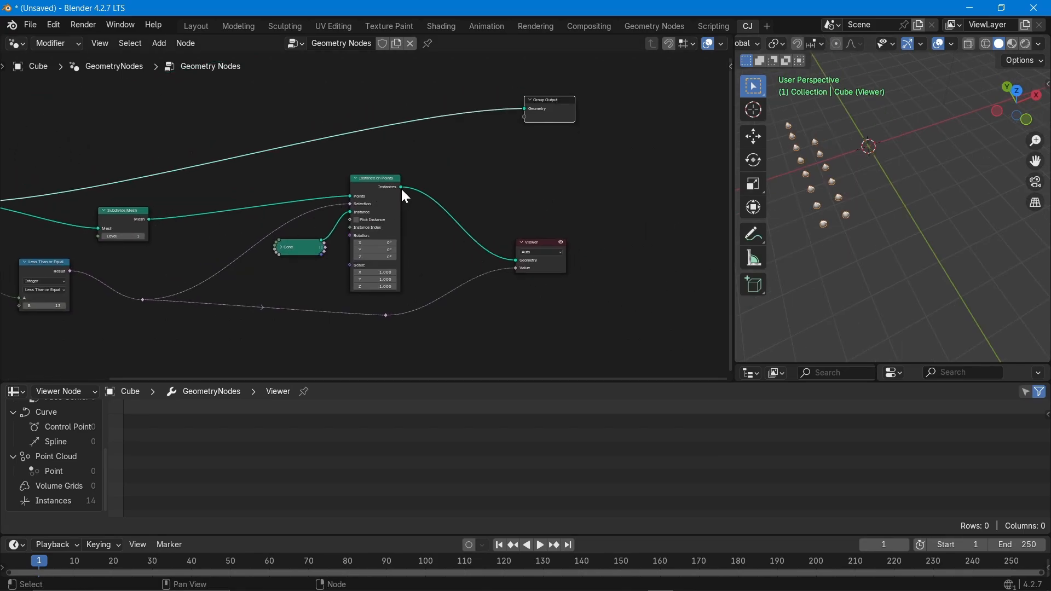
# Add a Join Geometry node to the right of the graph.
pyautogui.click(137, 211)
pyautogui.click(546, 162)
pyautogui.hotkey('shift', 'a')
pyautogui.write('jin')
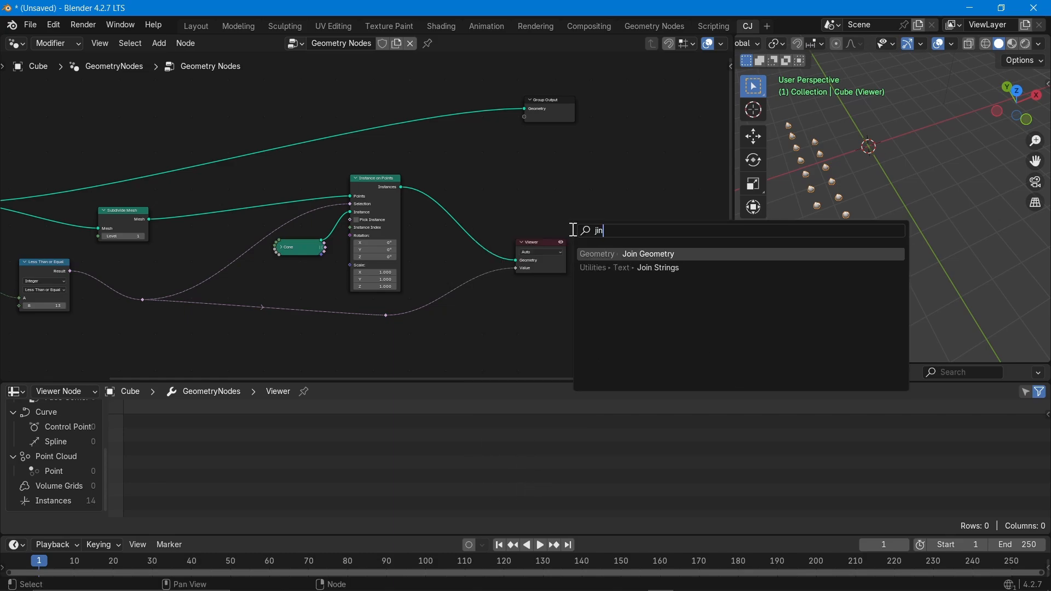
pyautogui.press('BackSpace')
pyautogui.press('BackSpace')
pyautogui.write('oin')
pyautogui.click(656, 254)
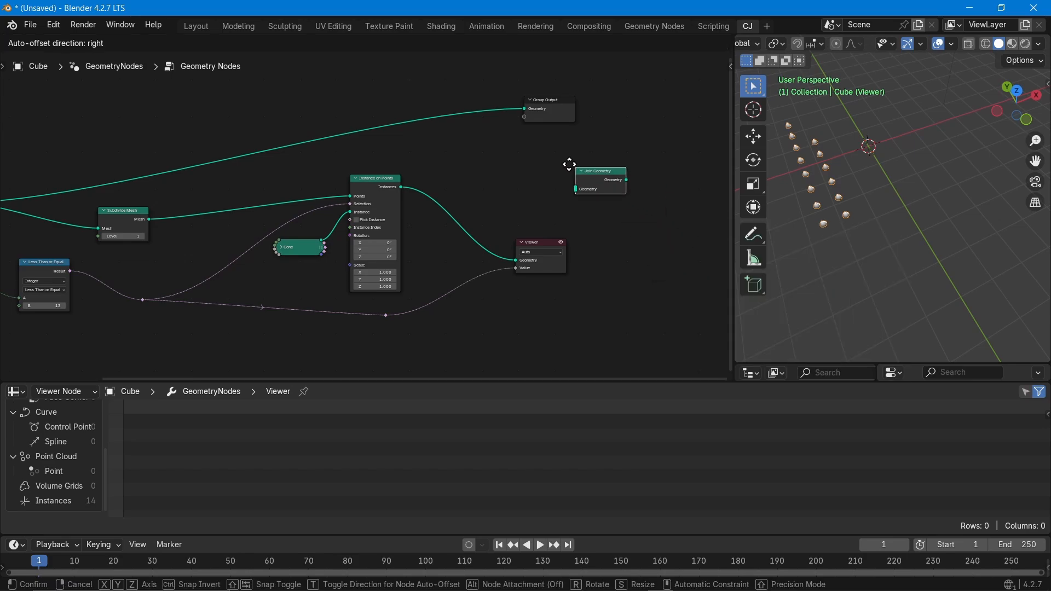
pyautogui.click(517, 149)
pyautogui.scroll(2, 506, 189)
pyautogui.scroll(-1, 509, 197)
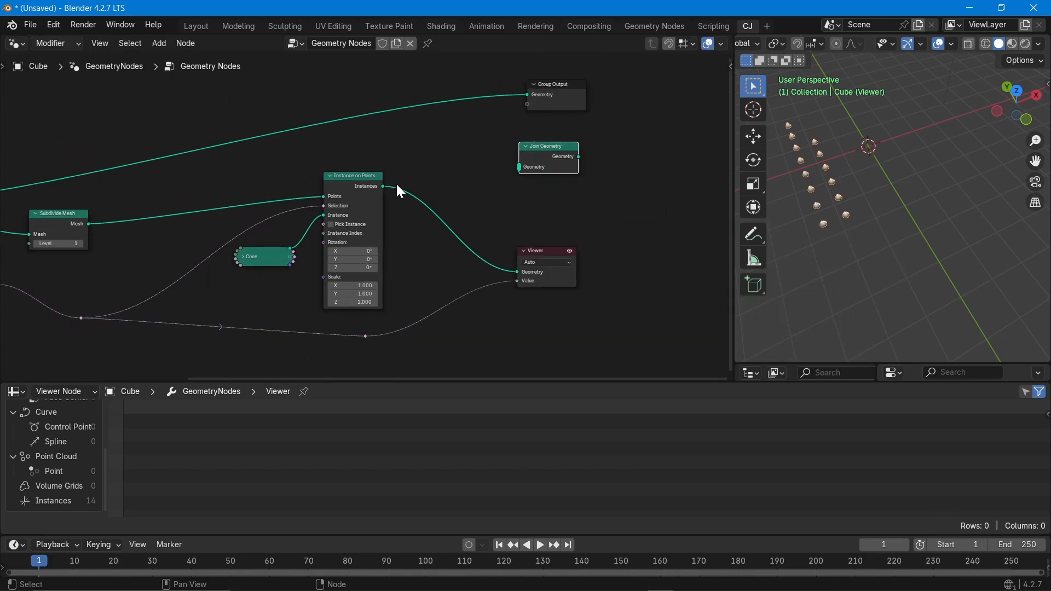
# Feed the instanced cones and the subdivided grid mesh into Join Geometry, then tidy the nodes.
pyautogui.moveTo(382, 187); pyautogui.dragTo(517, 168)
pyautogui.moveTo(425, 210); pyautogui.dragTo(499, 238, button='middle')
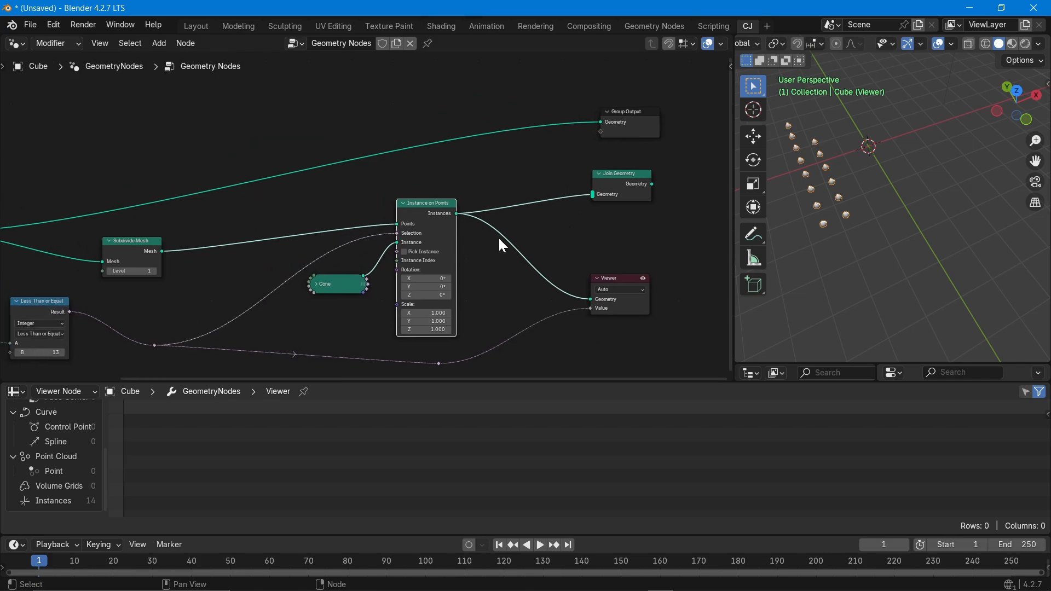
pyautogui.moveTo(164, 251); pyautogui.dragTo(594, 194)
pyautogui.moveTo(436, 210); pyautogui.dragTo(444, 228)
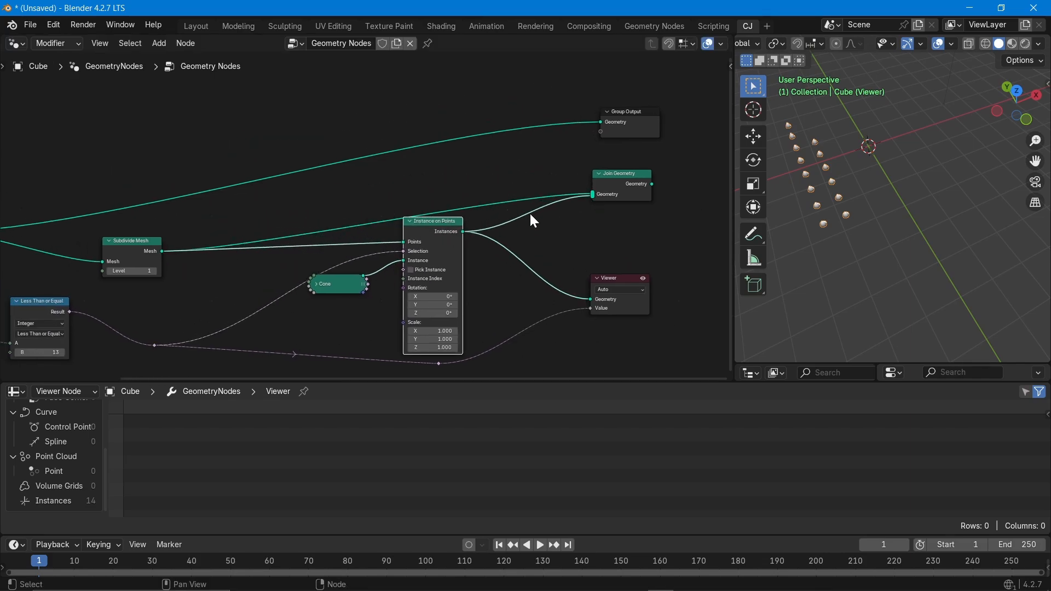
pyautogui.moveTo(612, 176); pyautogui.dragTo(580, 159)
pyautogui.moveTo(603, 270); pyautogui.dragTo(524, 254, button='middle')
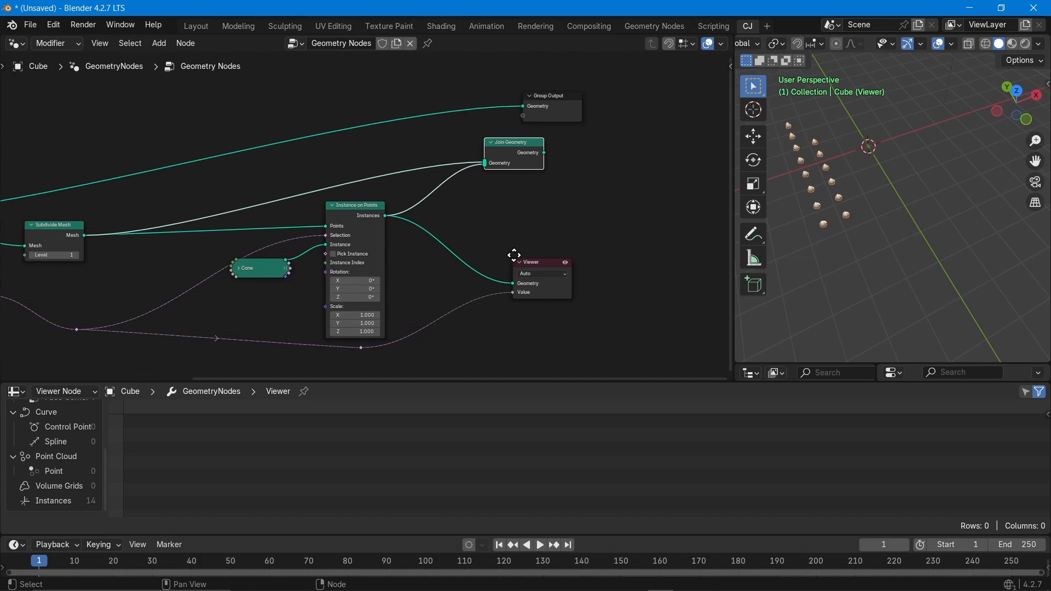
pyautogui.rightClick(519, 150)
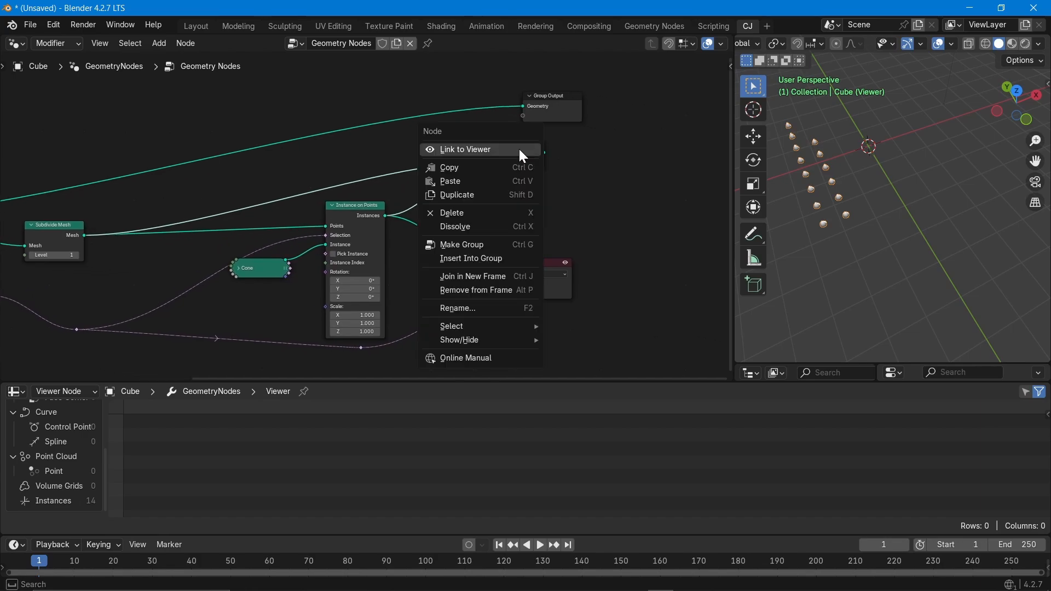
# Link Join Geometry to the Viewer and place the Viewer node beside it.
pyautogui.click(523, 151)
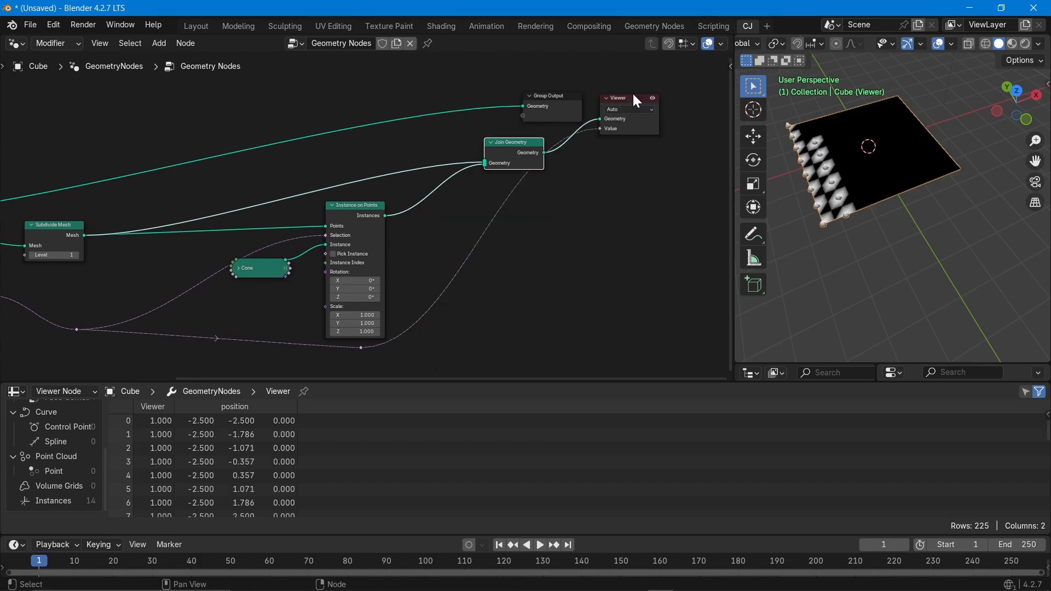
pyautogui.moveTo(632, 103); pyautogui.dragTo(653, 162)
pyautogui.scroll(10, 826, 195)
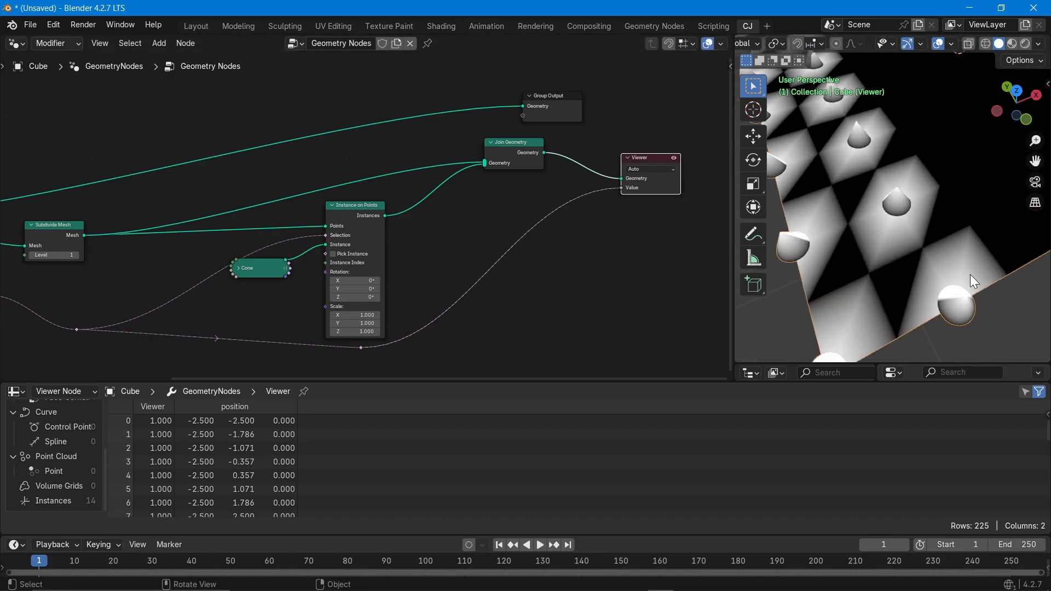
pyautogui.scroll(-4, 970, 274)
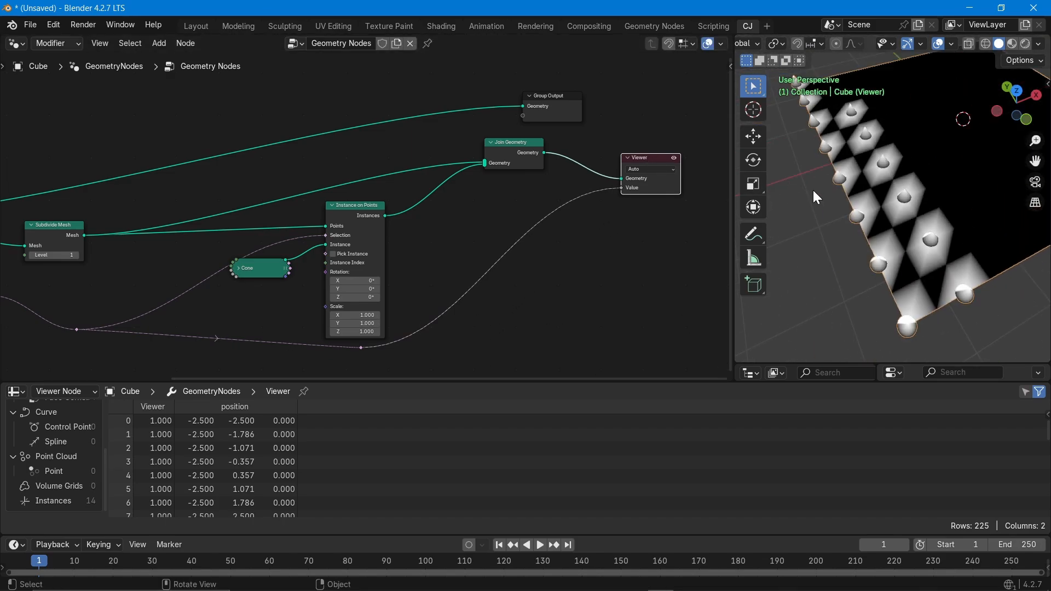
pyautogui.scroll(-3, 895, 188)
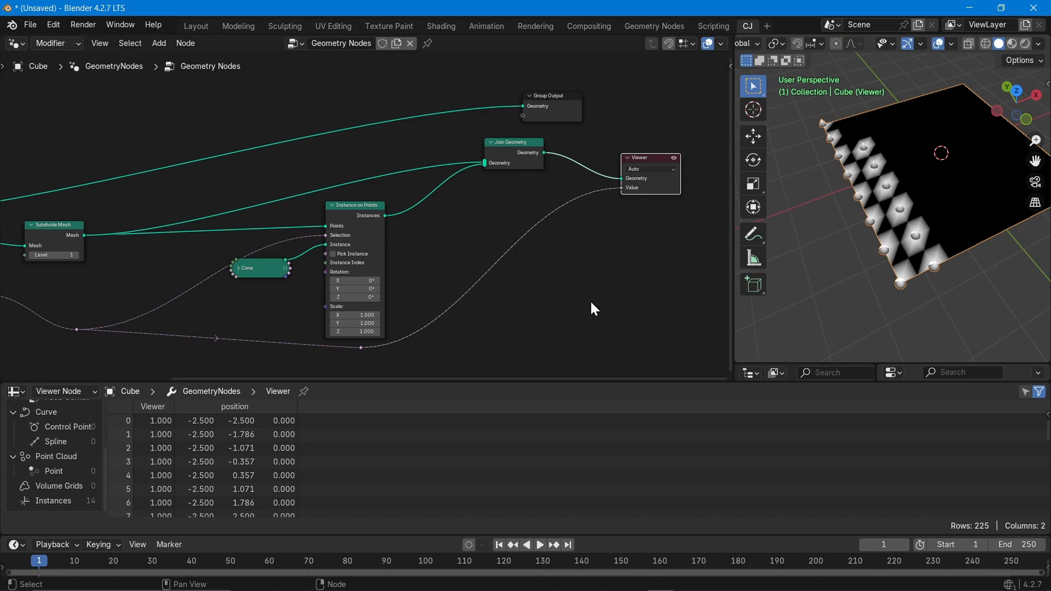
pyautogui.moveTo(276, 306); pyautogui.dragTo(210, 294, button='middle')
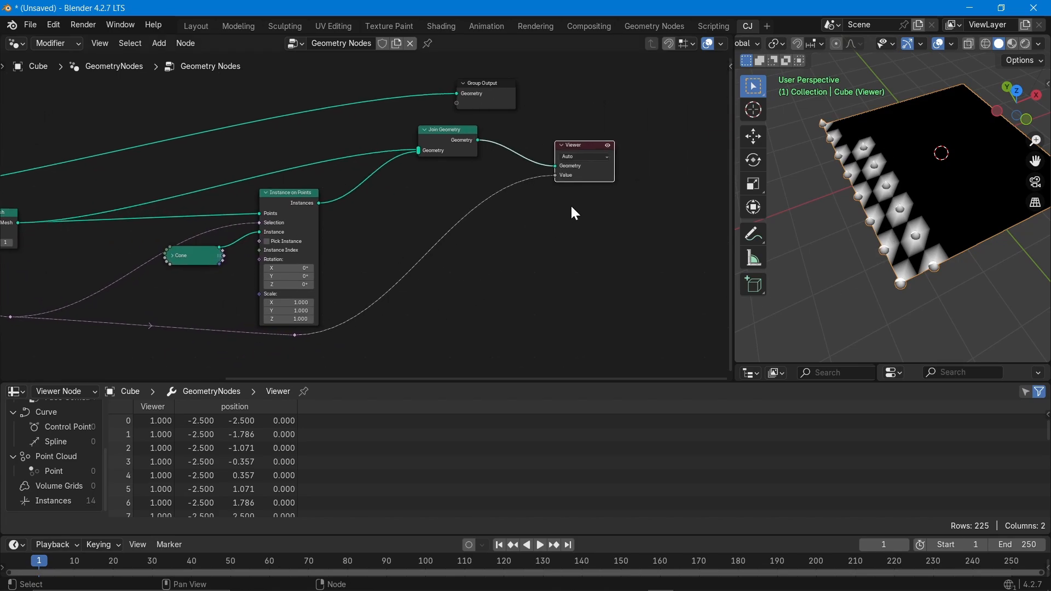
# Toggle the Viewer preview off to compare with the final output, then back on.
pyautogui.click(609, 145)
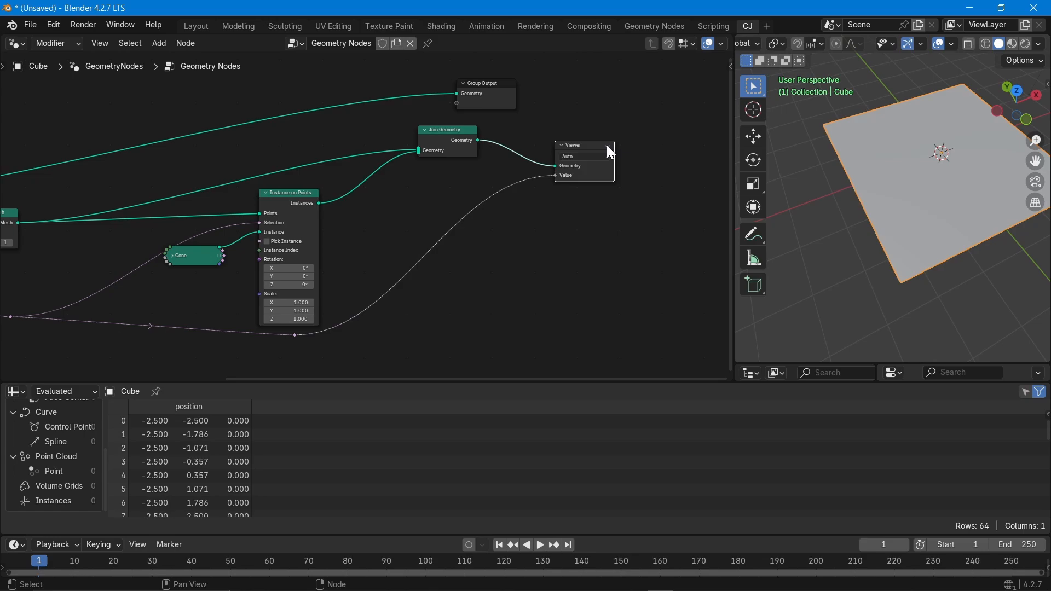
pyautogui.click(478, 87)
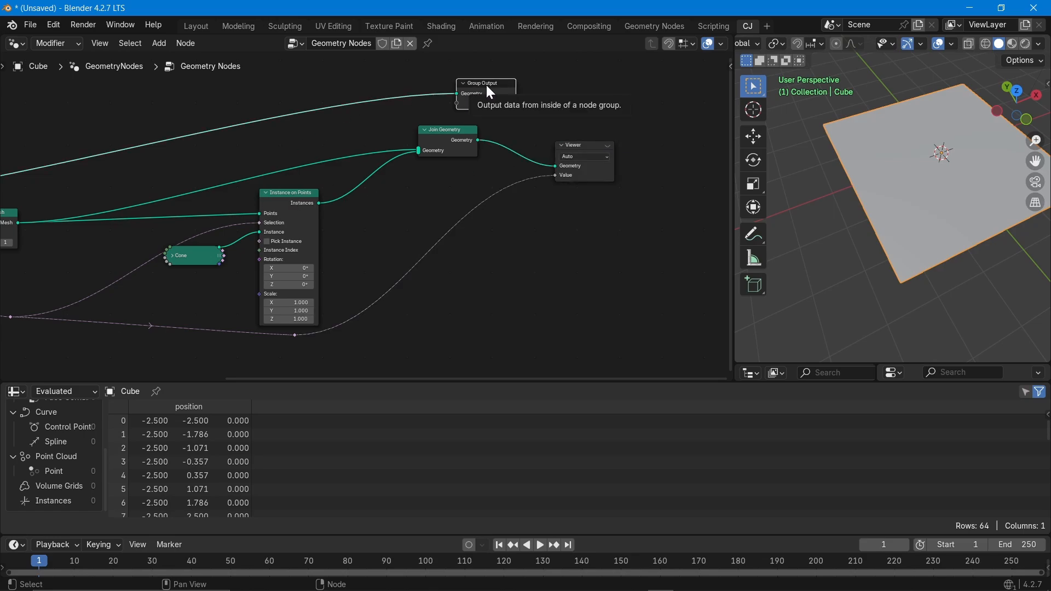
pyautogui.scroll(3, 71, 471)
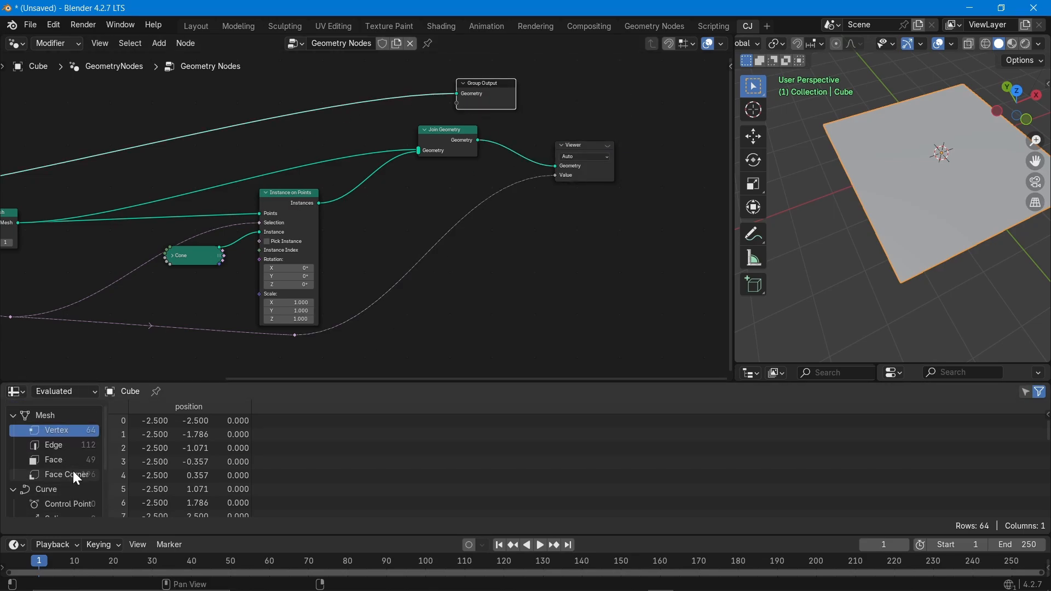
pyautogui.click(606, 145)
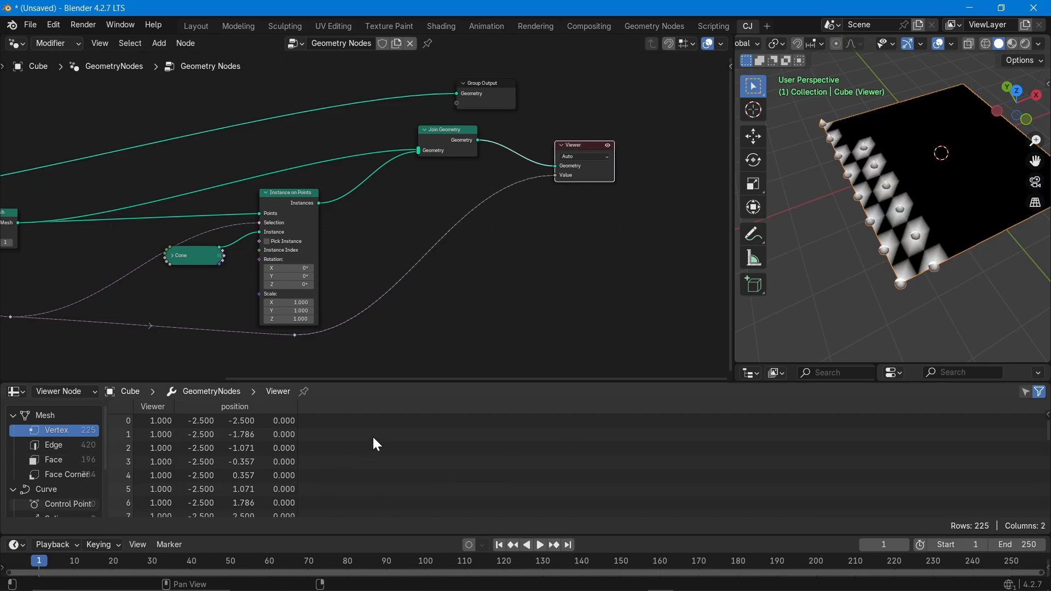
# Change the comparison operation to Greater Than or Equal and orbit around the cone grid.
pyautogui.moveTo(367, 300); pyautogui.dragTo(563, 264, button='middle')
pyautogui.scroll(5, 17, 272)
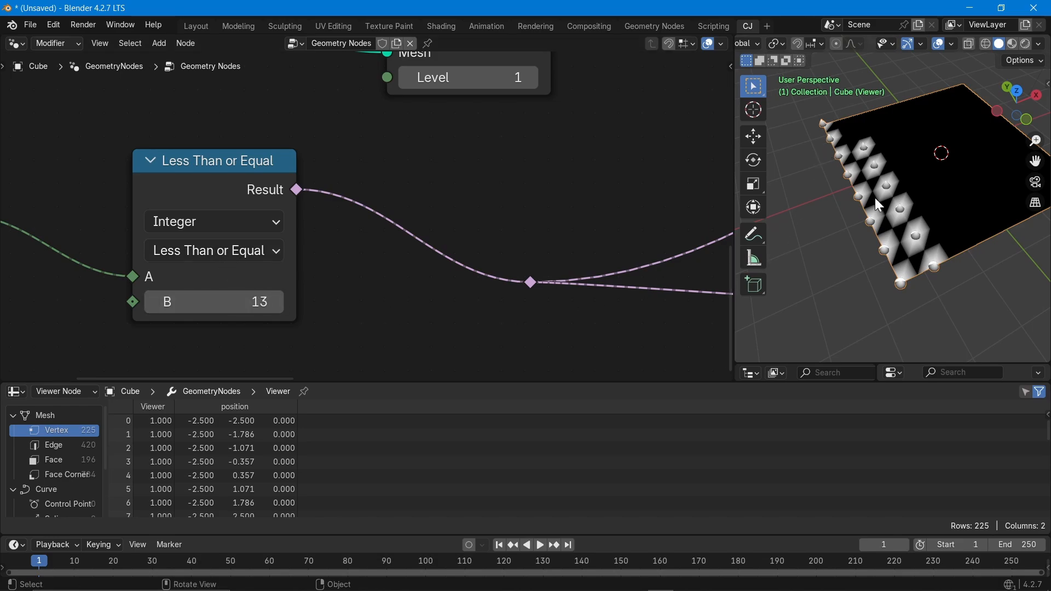
pyautogui.click(226, 252)
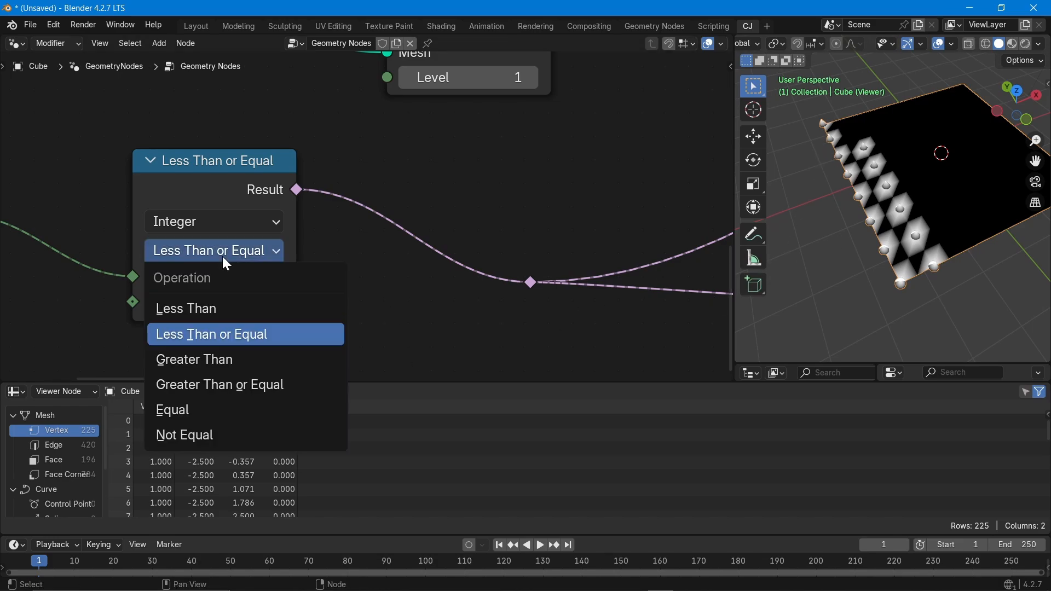
pyautogui.click(208, 387)
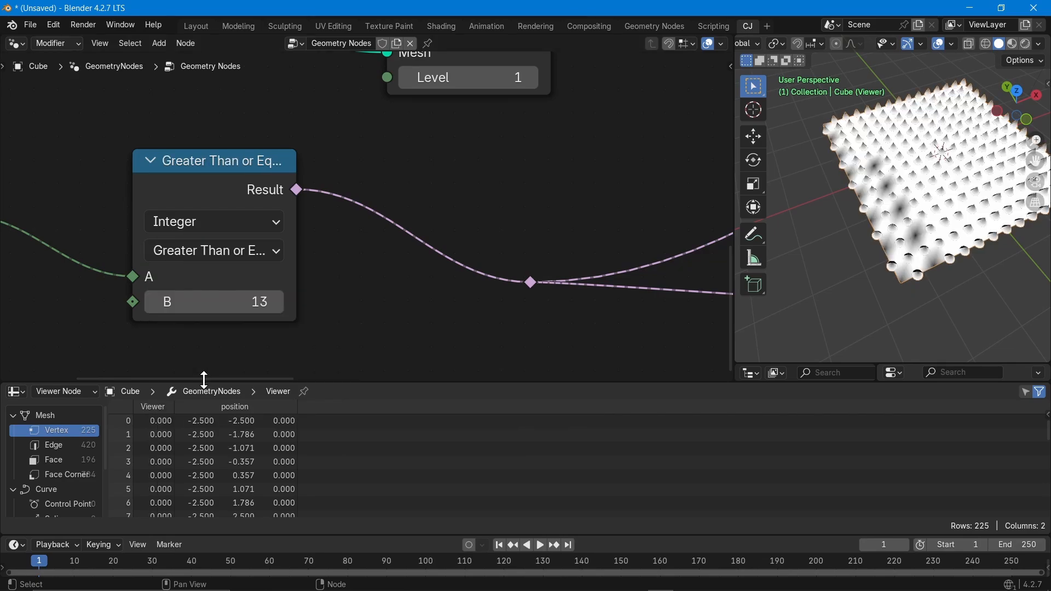
pyautogui.scroll(10, 934, 261)
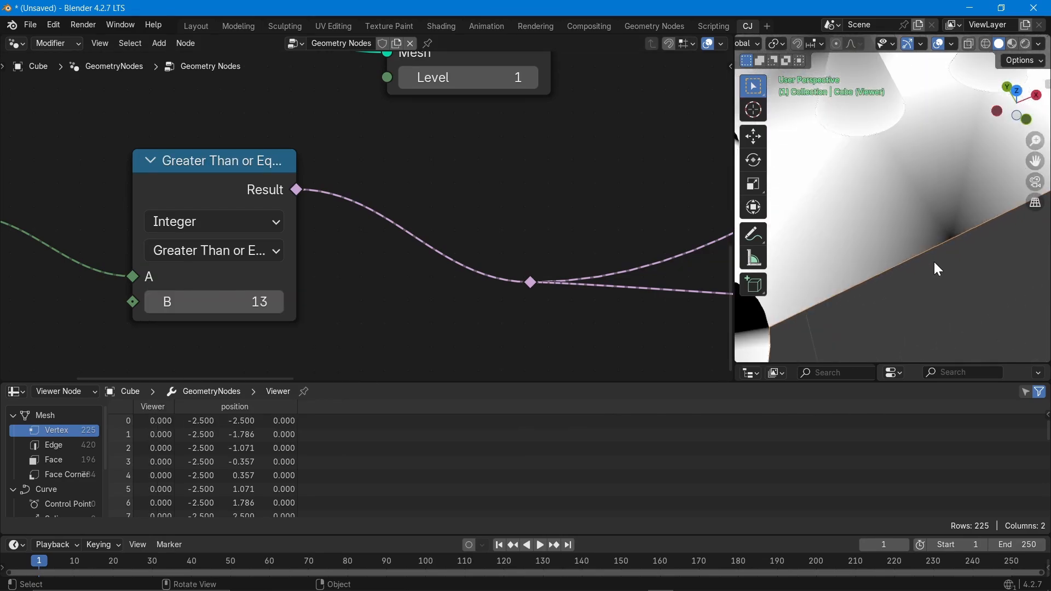
pyautogui.scroll(-7, 934, 262)
pyautogui.moveTo(934, 262); pyautogui.dragTo(925, 235, button='middle')
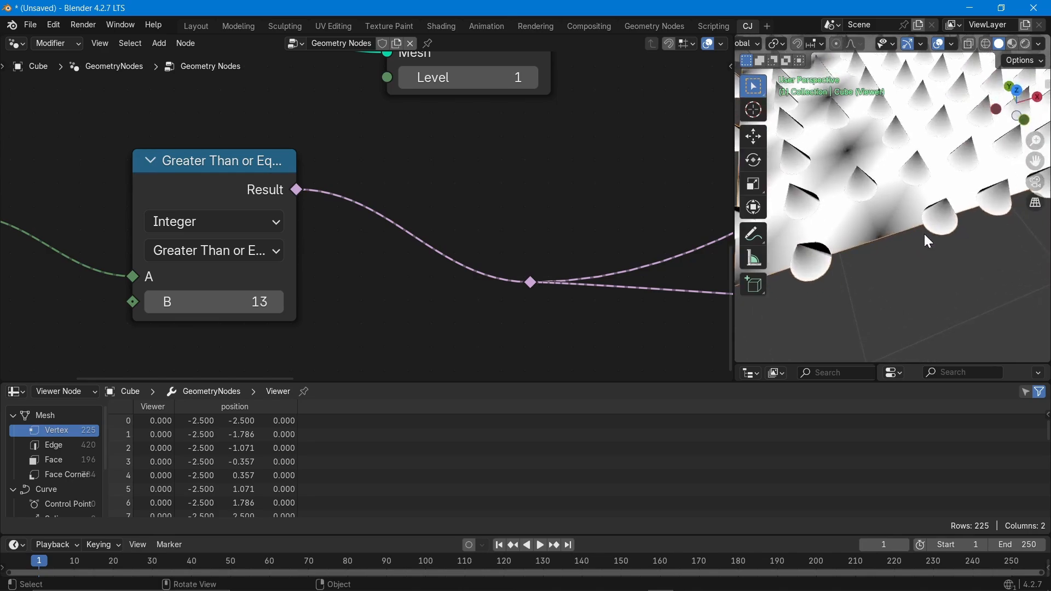
pyautogui.scroll(-5, 921, 234)
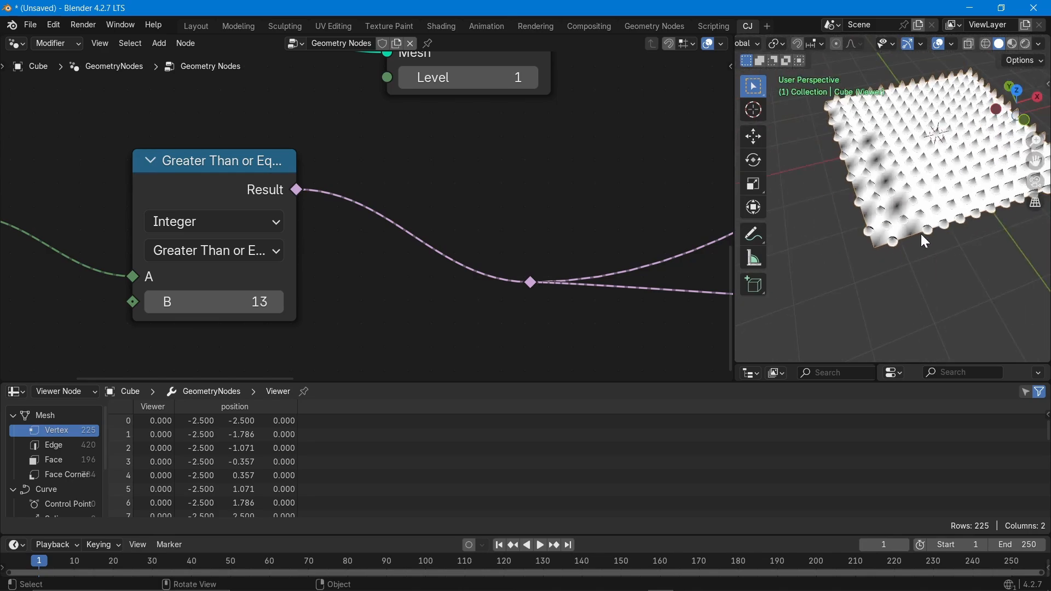
# Switch the comparison to Less Than or Equal, then to Equal with B at 13.
pyautogui.click(208, 251)
pyautogui.click(215, 331)
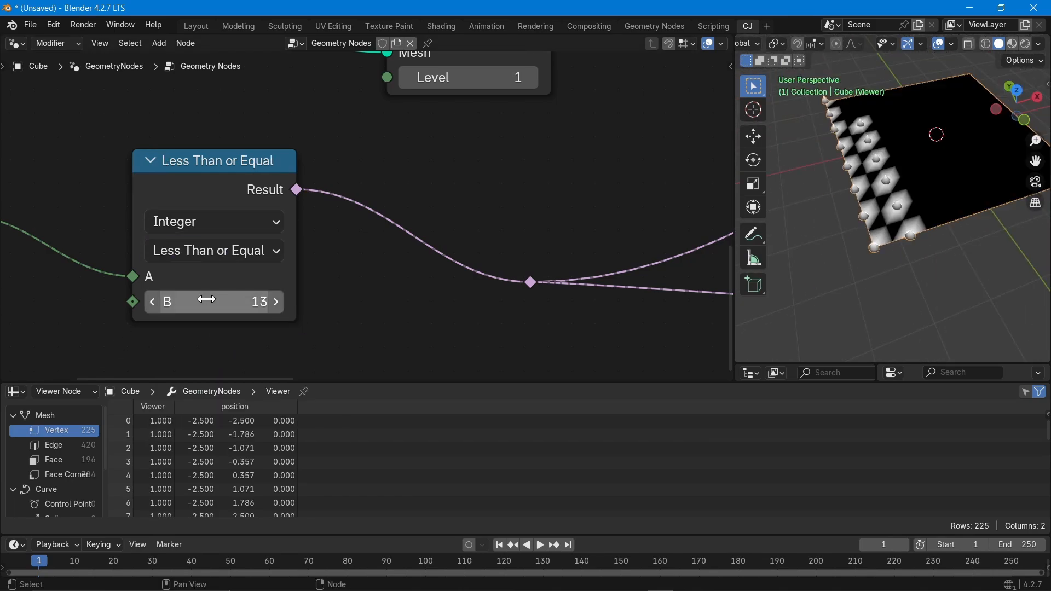
pyautogui.click(208, 252)
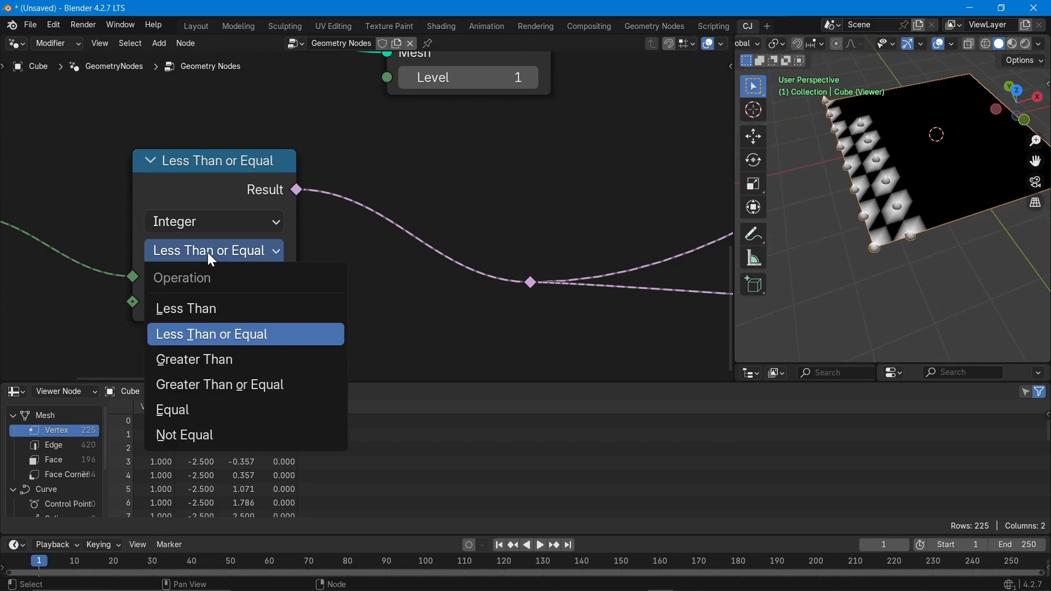
pyautogui.click(209, 407)
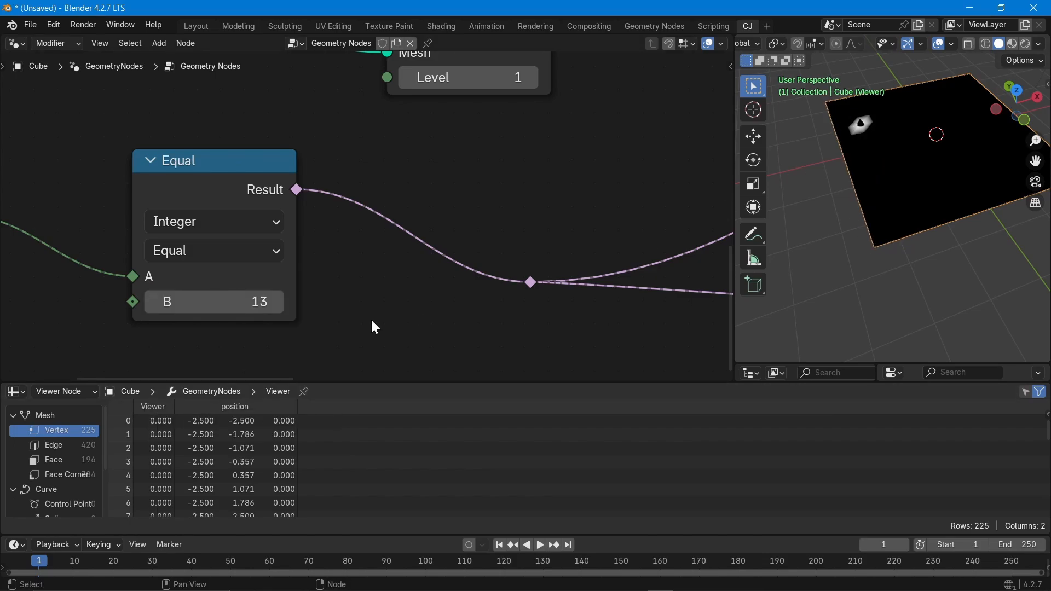
# Bring the node tree into view and drag the Equal node's B value up to 30.
pyautogui.scroll(-1, 261, 309)
pyautogui.scroll(-1, 260, 312)
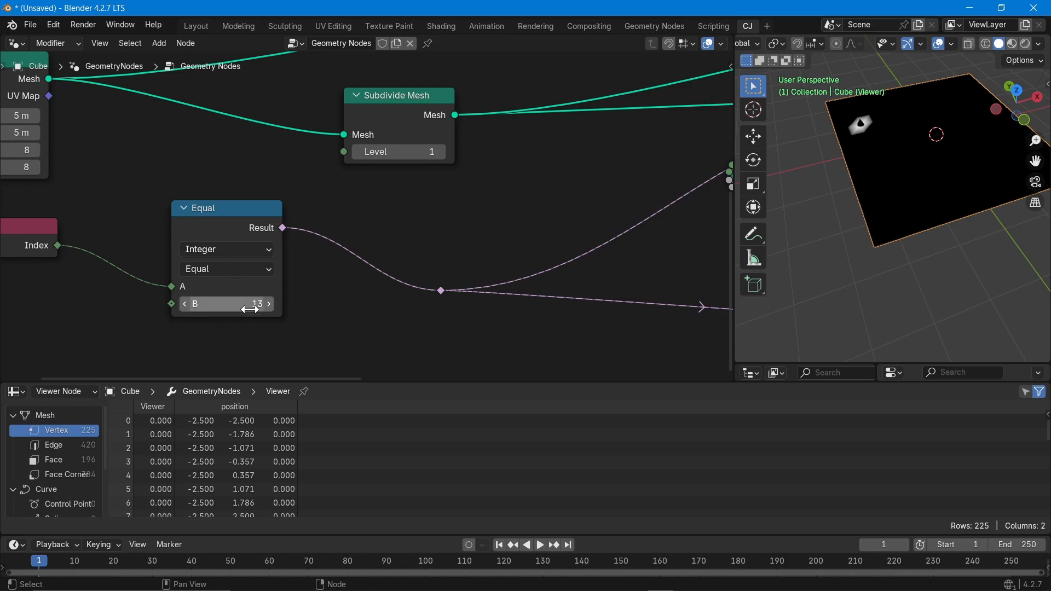
pyautogui.scroll(-1, 298, 320)
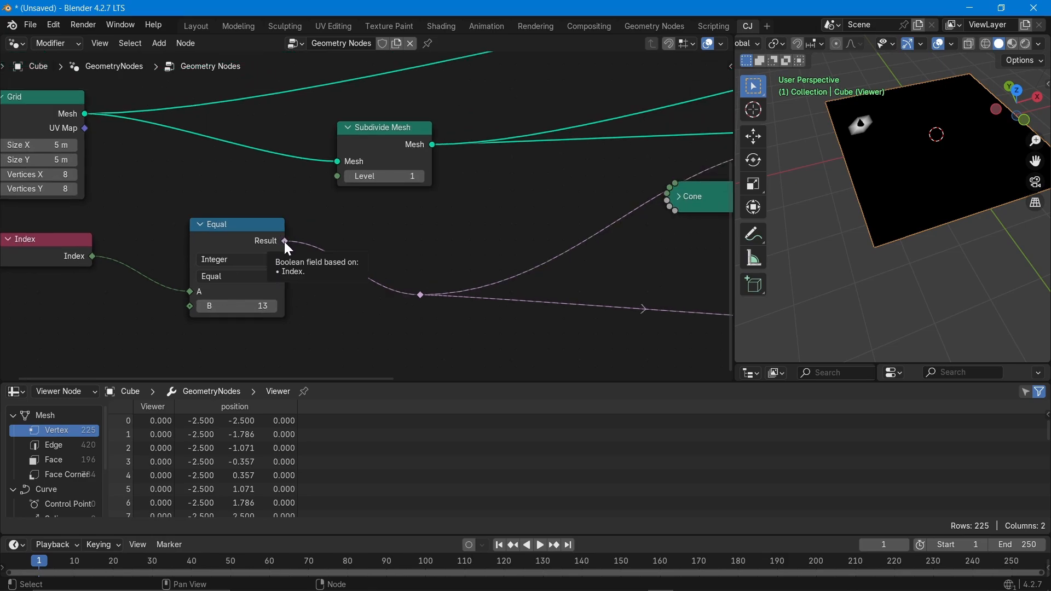
pyautogui.moveTo(399, 345); pyautogui.dragTo(209, 338, button='middle')
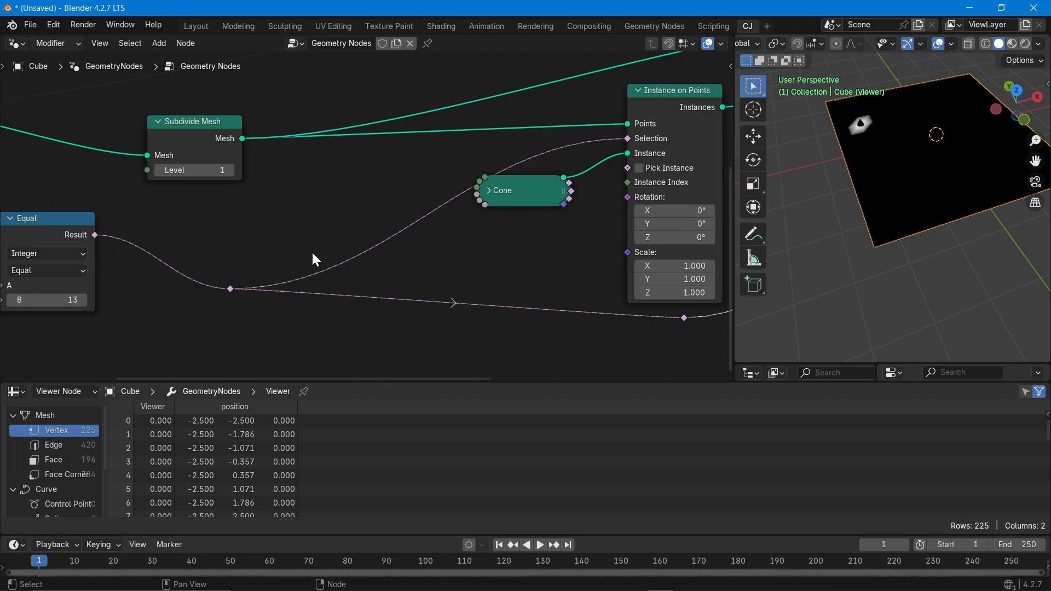
pyautogui.moveTo(499, 376); pyautogui.dragTo(569, 314, button='middle')
pyautogui.moveTo(587, 260); pyautogui.dragTo(577, 312, button='middle')
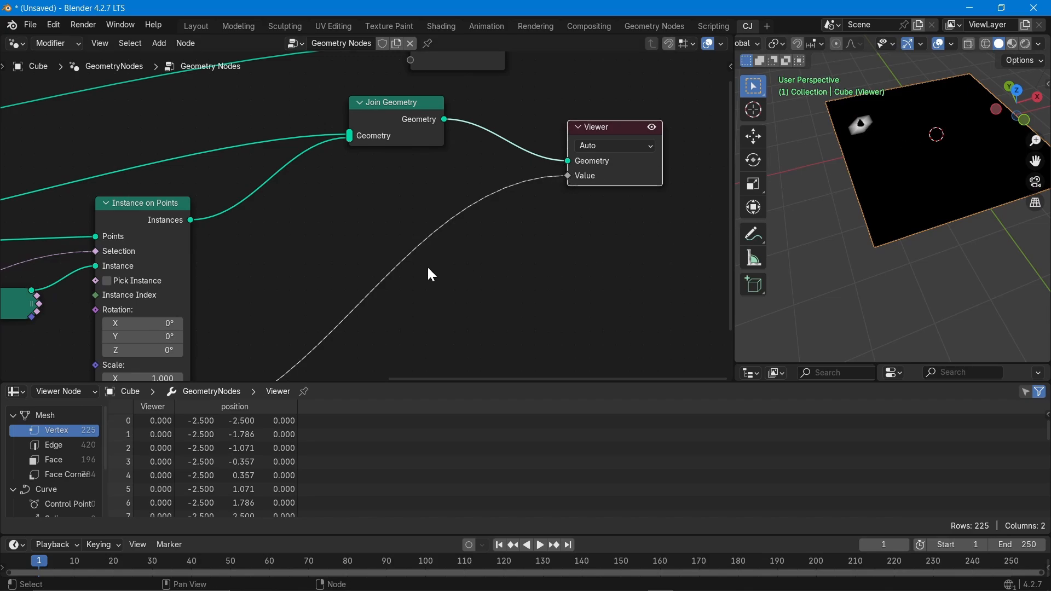
pyautogui.moveTo(386, 304); pyautogui.dragTo(582, 188, button='middle')
pyautogui.moveTo(196, 305); pyautogui.dragTo(415, 299, button='middle')
pyautogui.moveTo(273, 332); pyautogui.dragTo(500, 327, button='middle')
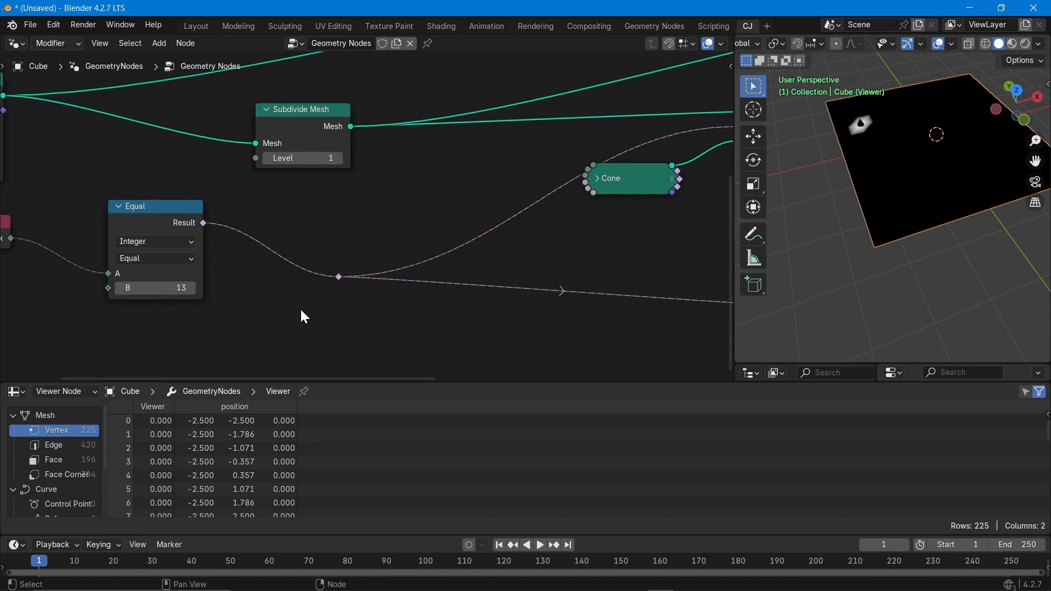
pyautogui.moveTo(156, 288)
pyautogui.mouseDown()
pyautogui.moveTo(257, 289)
pyautogui.moveTo(175, 288)
pyautogui.mouseUp()
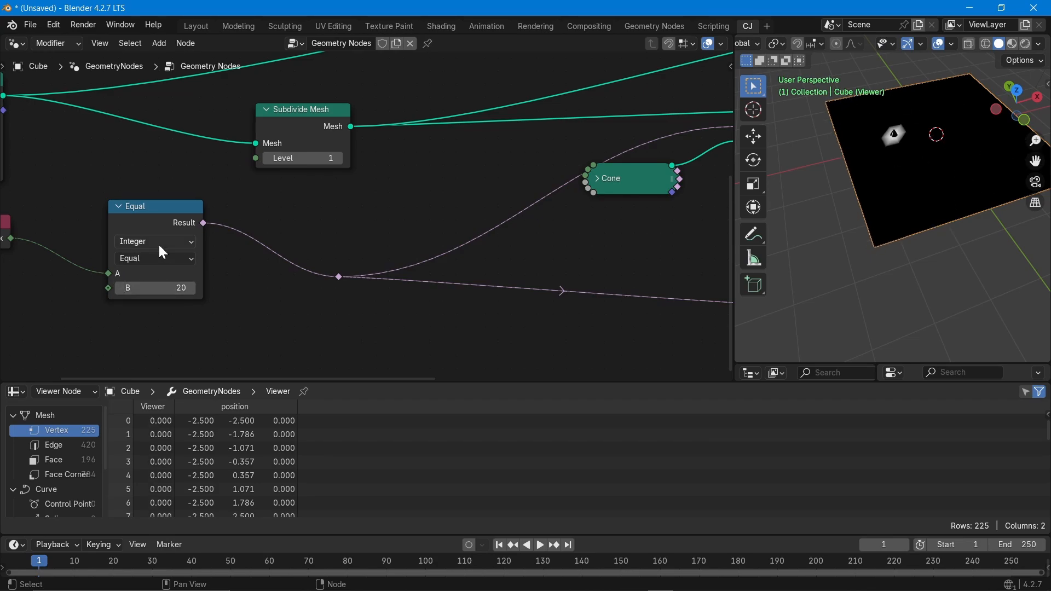
# Switch the comparison to Less Than and raise B to 66.
pyautogui.click(157, 259)
pyautogui.click(156, 296)
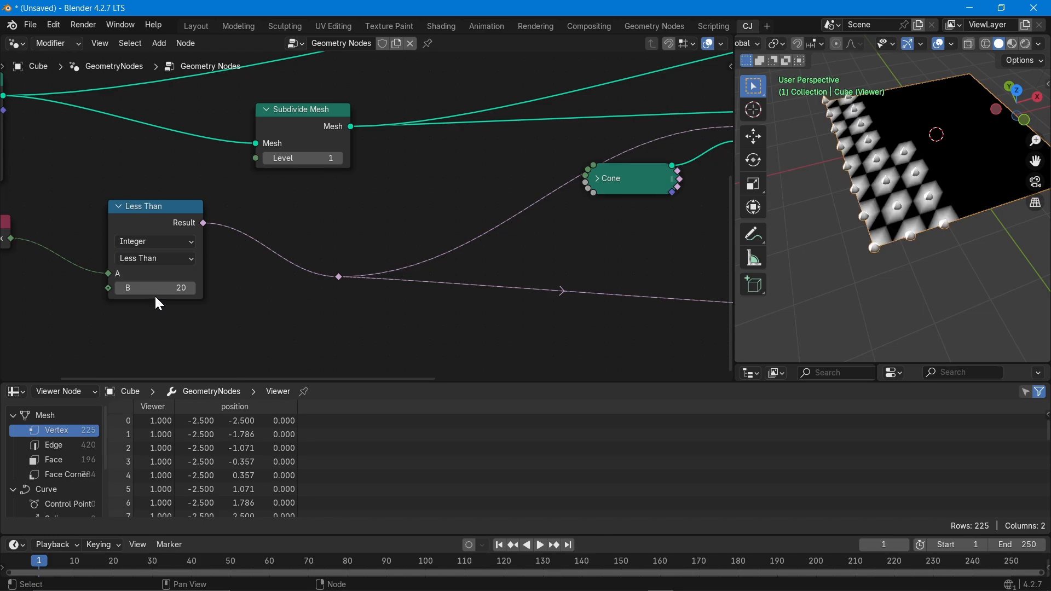
pyautogui.moveTo(158, 289)
pyautogui.mouseDown()
pyautogui.moveTo(334, 289)
pyautogui.moveTo(158, 289)
pyautogui.mouseUp()
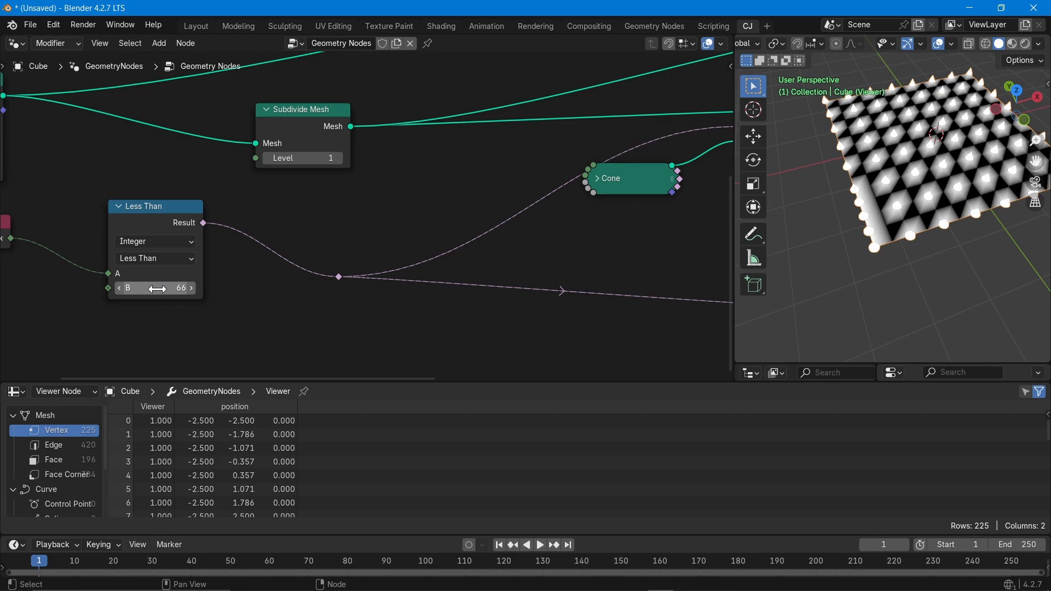
# Change the comparison to Greater Than or Equal and tilt the view over the later-index cones.
pyautogui.click(145, 258)
pyautogui.click(163, 339)
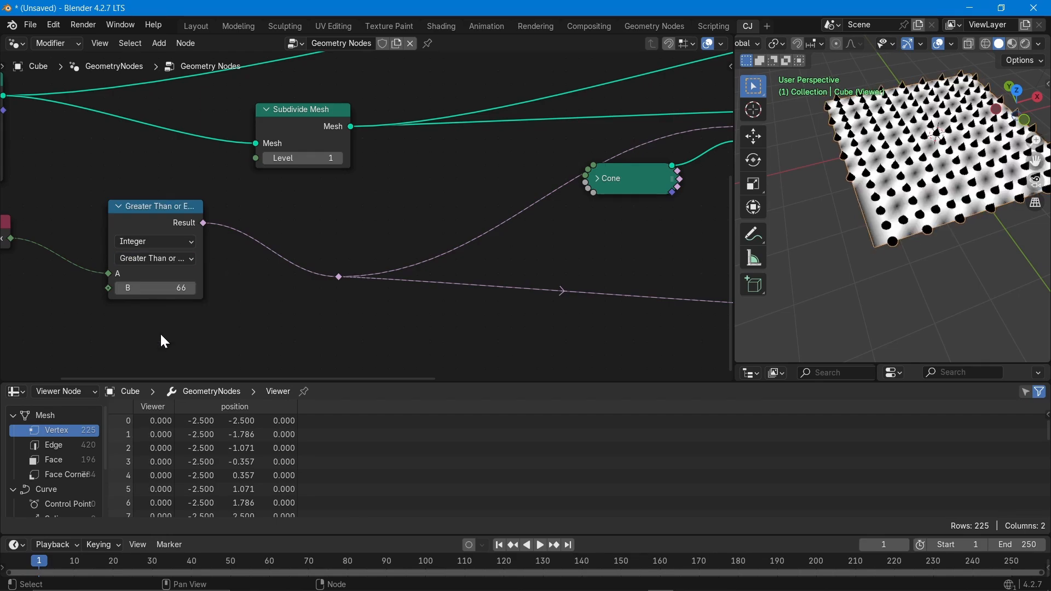
pyautogui.moveTo(857, 285); pyautogui.dragTo(891, 187, button='middle')
pyautogui.scroll(-2, 388, 301)
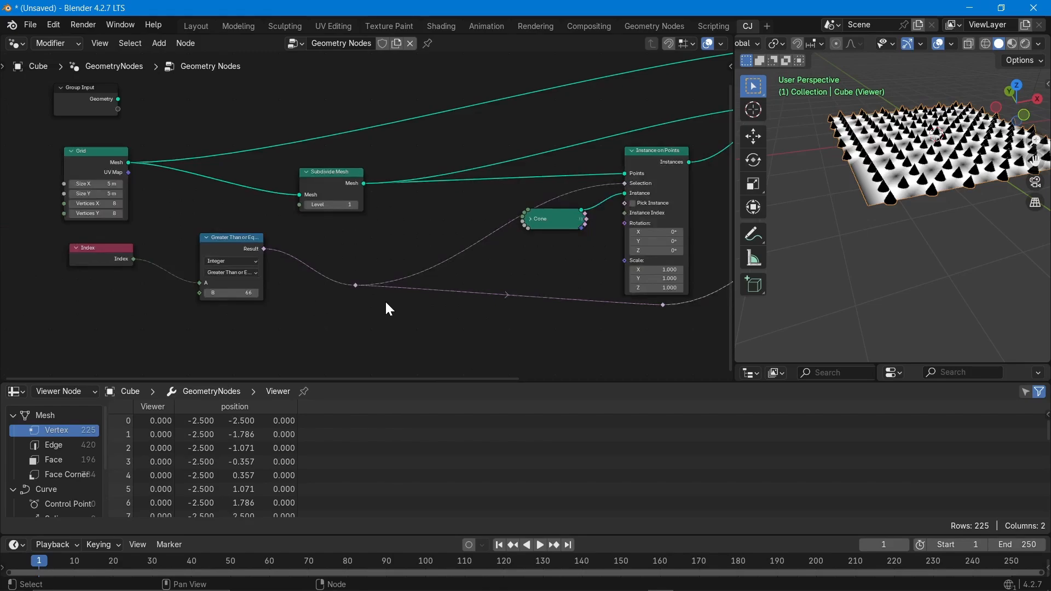
pyautogui.scroll(-1, 386, 300)
pyautogui.scroll(-2, 373, 304)
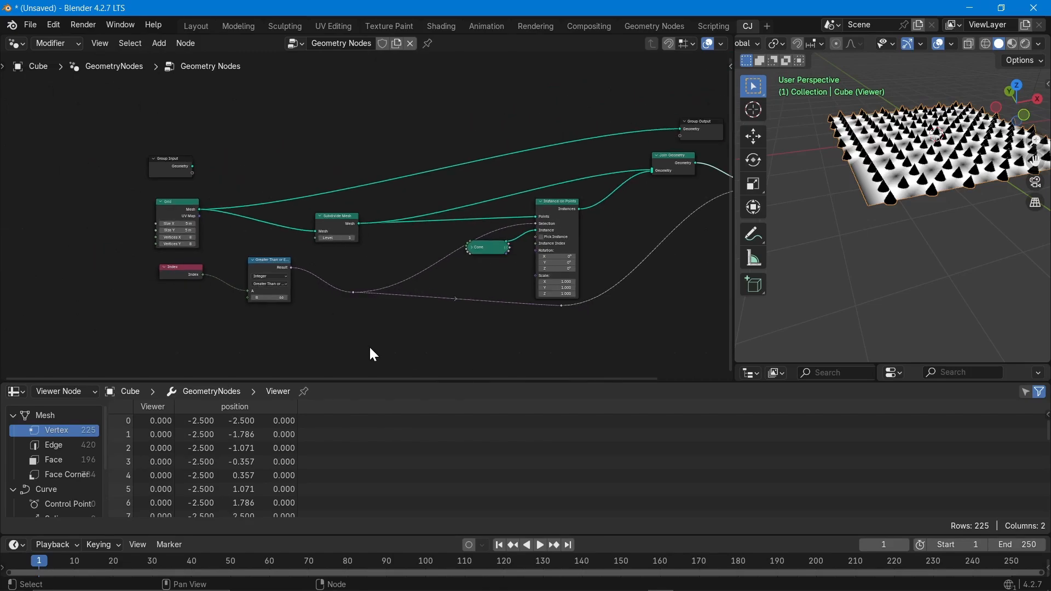
pyautogui.moveTo(451, 330); pyautogui.dragTo(362, 301, button='middle')
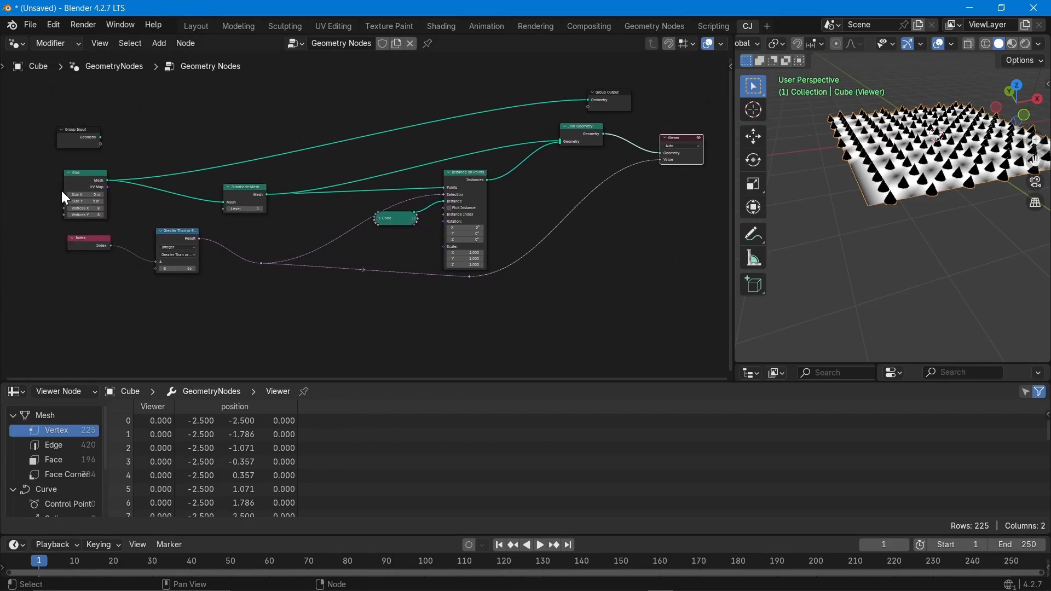
# Move Group Output further right and connect Join Geometry's output to it.
pyautogui.click(71, 173)
pyautogui.click(248, 188)
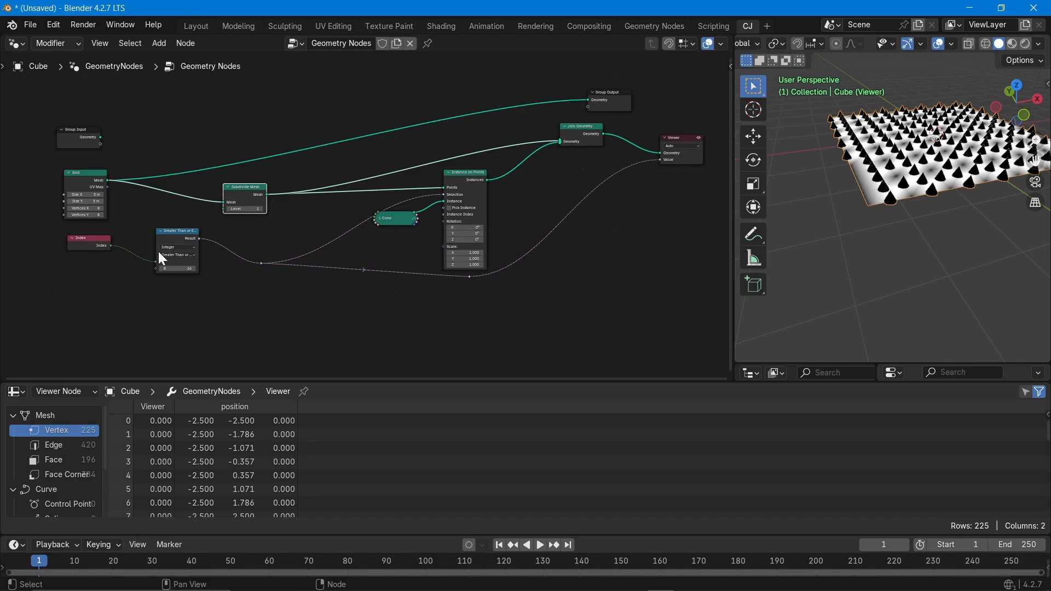
pyautogui.moveTo(804, 228); pyautogui.dragTo(870, 280, button='middle')
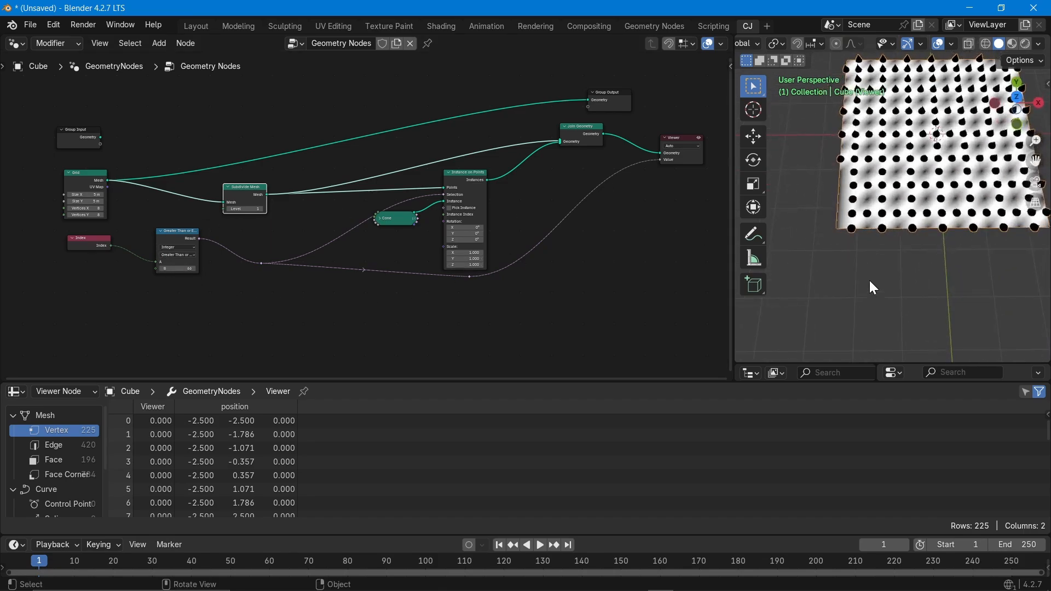
pyautogui.moveTo(629, 245); pyautogui.dragTo(466, 270, button='middle')
pyautogui.moveTo(437, 126); pyautogui.dragTo(563, 105)
pyautogui.moveTo(442, 160); pyautogui.dragTo(538, 114)
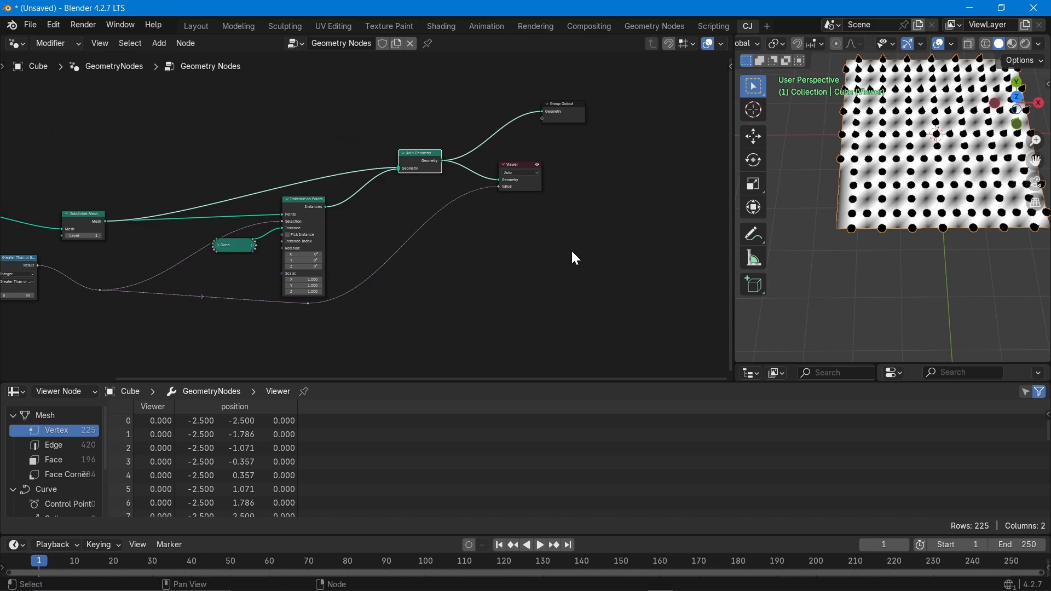
# Turn the Viewer node's preview off, then back on.
pyautogui.click(538, 164)
pyautogui.scroll(6, 940, 169)
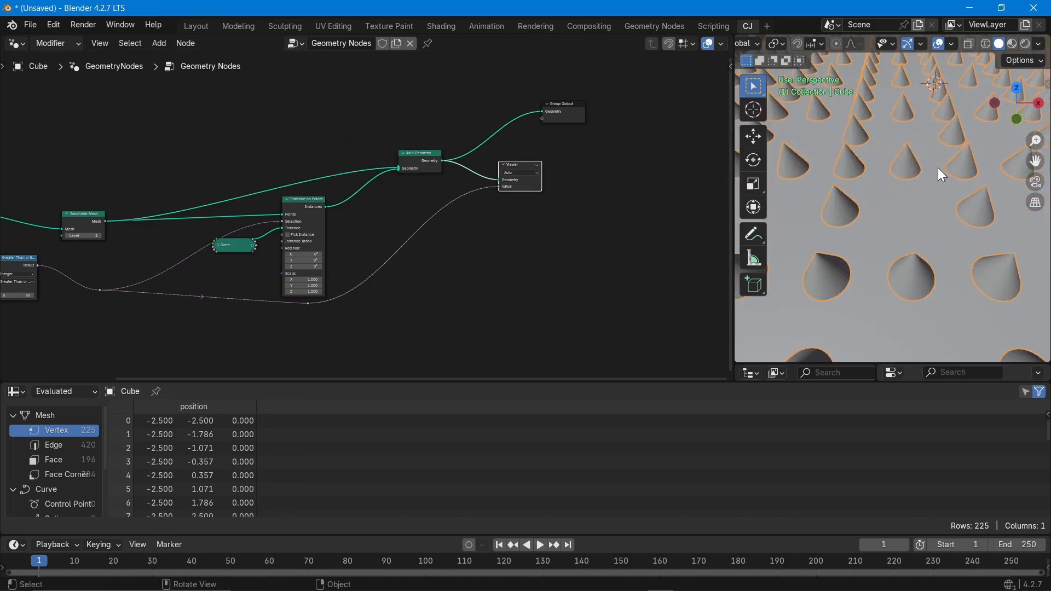
pyautogui.scroll(-6, 940, 177)
pyautogui.moveTo(941, 180); pyautogui.dragTo(940, 256, button='middle')
pyautogui.click(538, 165)
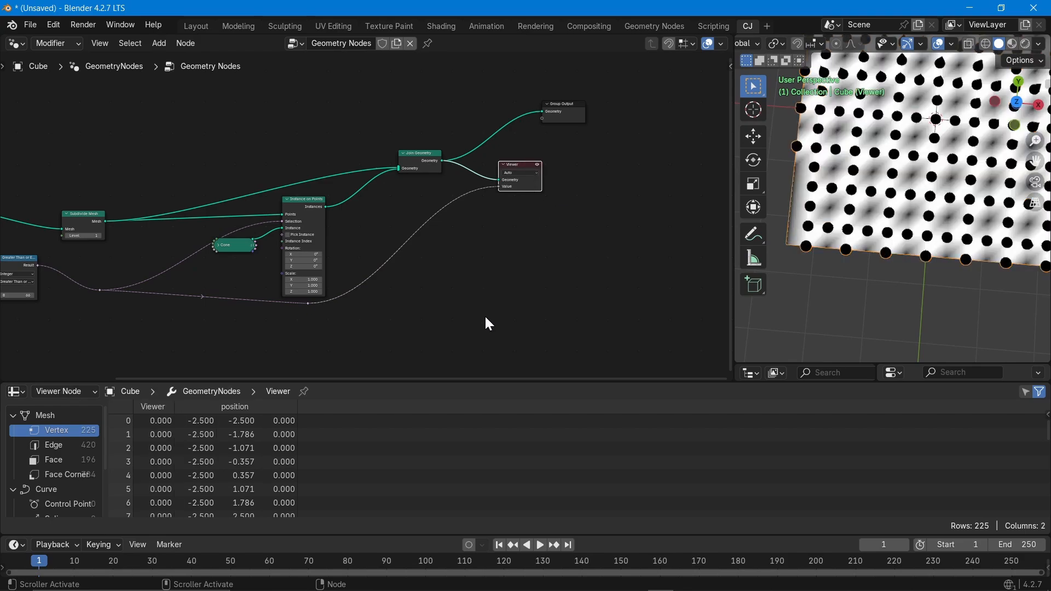
# Cut the link carrying the comparison result into the Viewer's Value input.
pyautogui.moveTo(221, 314); pyautogui.dragTo(385, 276, button='middle')
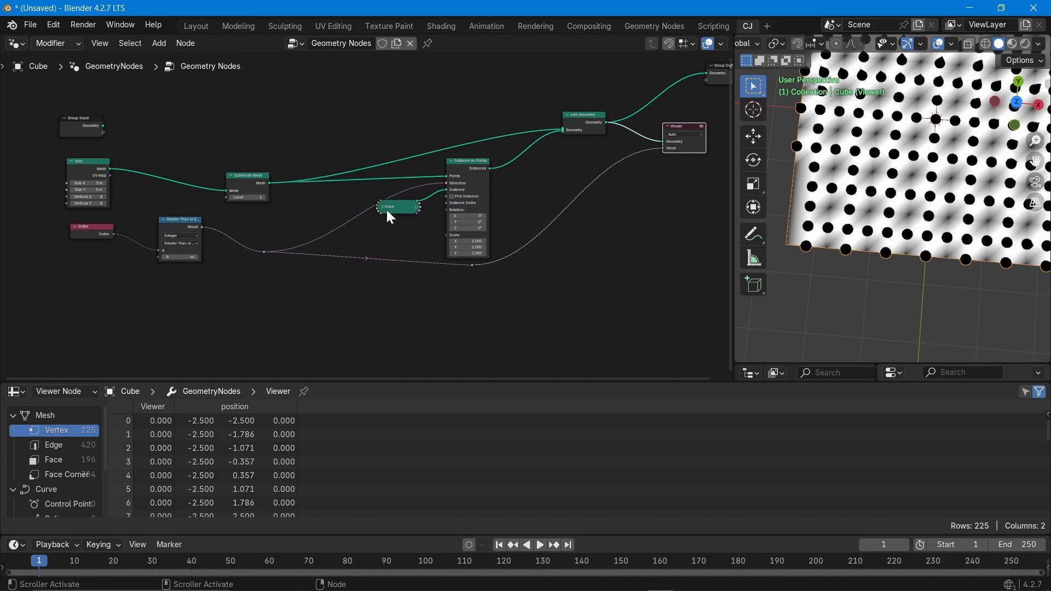
pyautogui.moveTo(385, 207); pyautogui.dragTo(341, 230, button='middle')
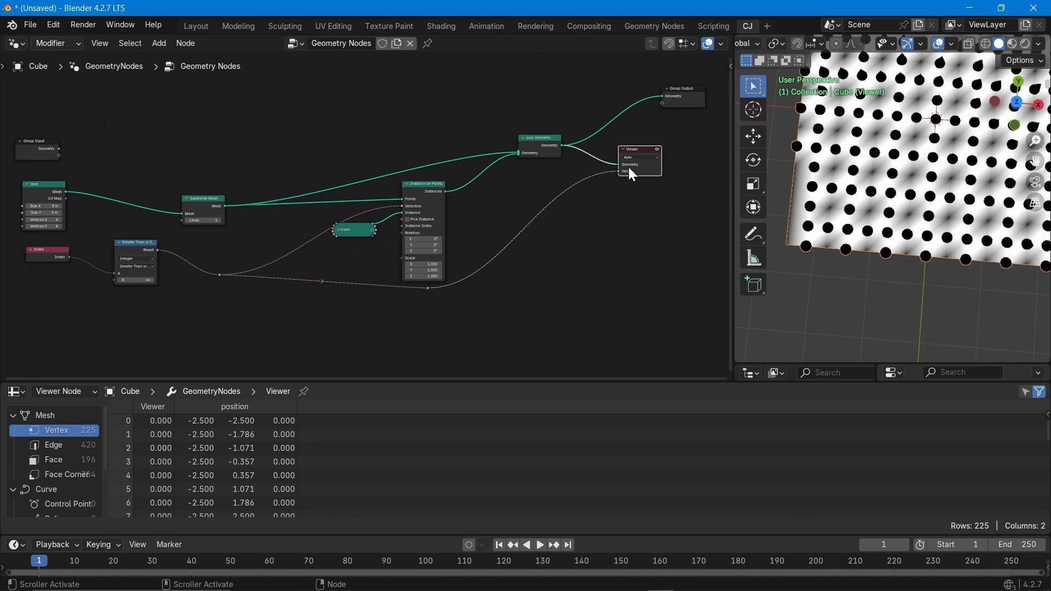
pyautogui.scroll(3, 633, 174)
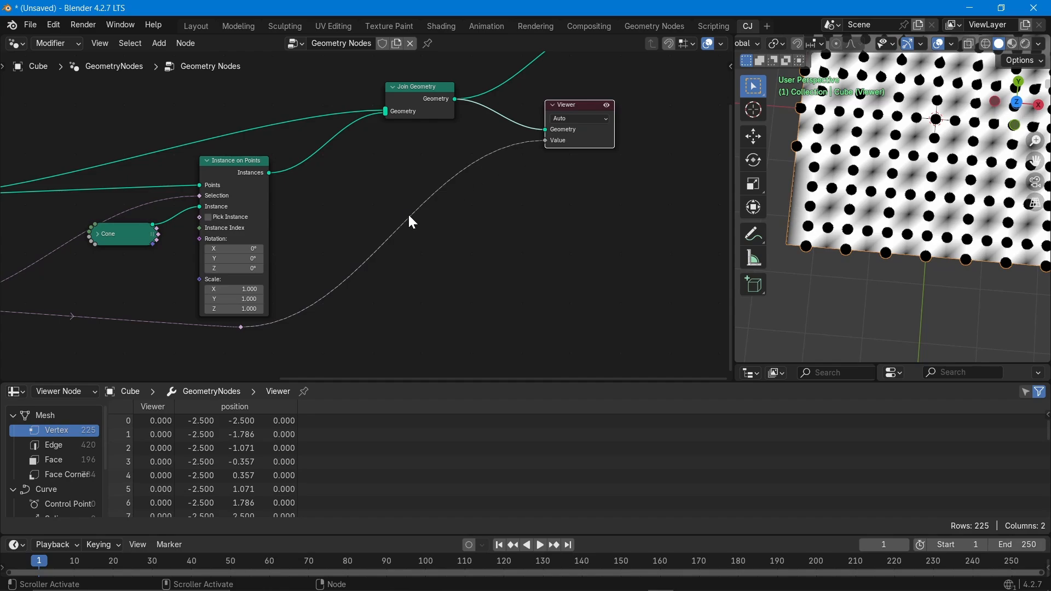
pyautogui.moveTo(409, 212)
pyautogui.keyDown('ctrl'); pyautogui.mouseDown(button='right')
pyautogui.moveTo(417, 239)
pyautogui.moveTo(430, 237)
pyautogui.mouseUp(button='right'); pyautogui.keyUp('ctrl')
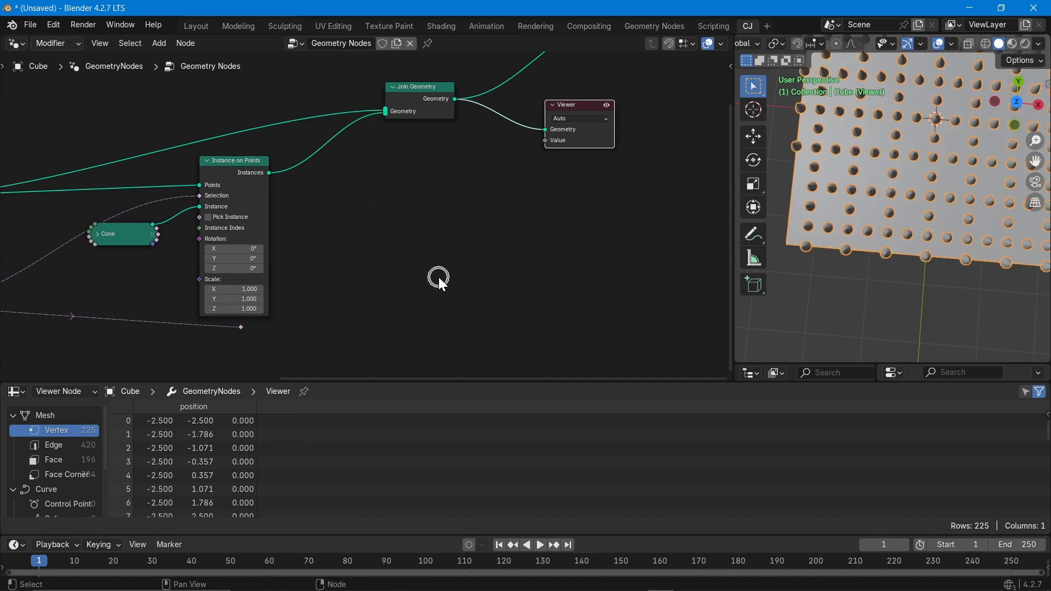
pyautogui.moveTo(321, 330); pyautogui.dragTo(460, 328, button='middle')
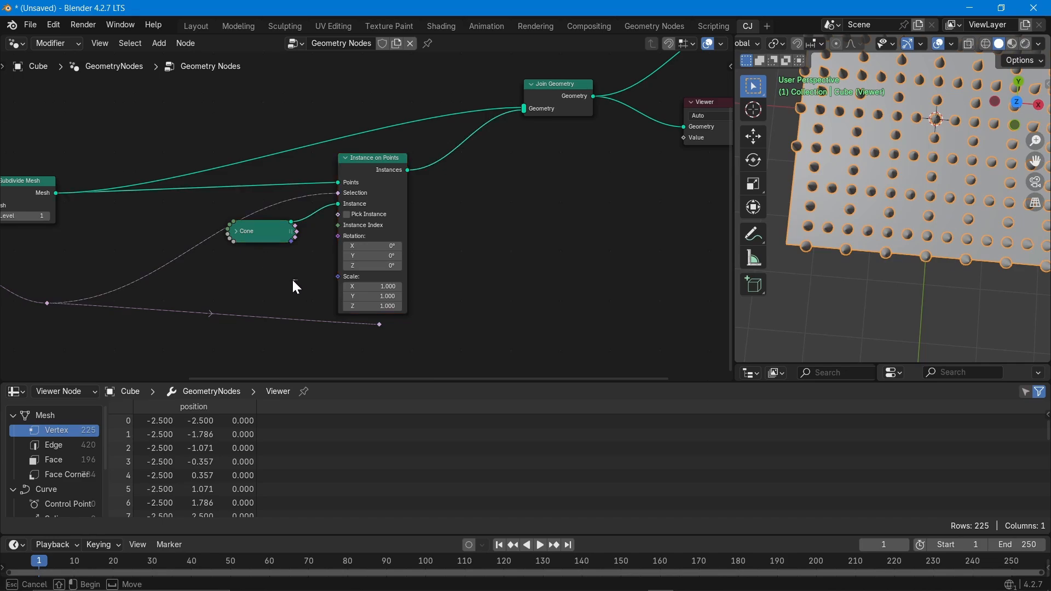
pyautogui.moveTo(348, 284); pyautogui.dragTo(388, 212, button='middle')
# Preview the Cone node's output in the Viewer and frame the cone in the viewport.
pyautogui.rightClick(299, 160)
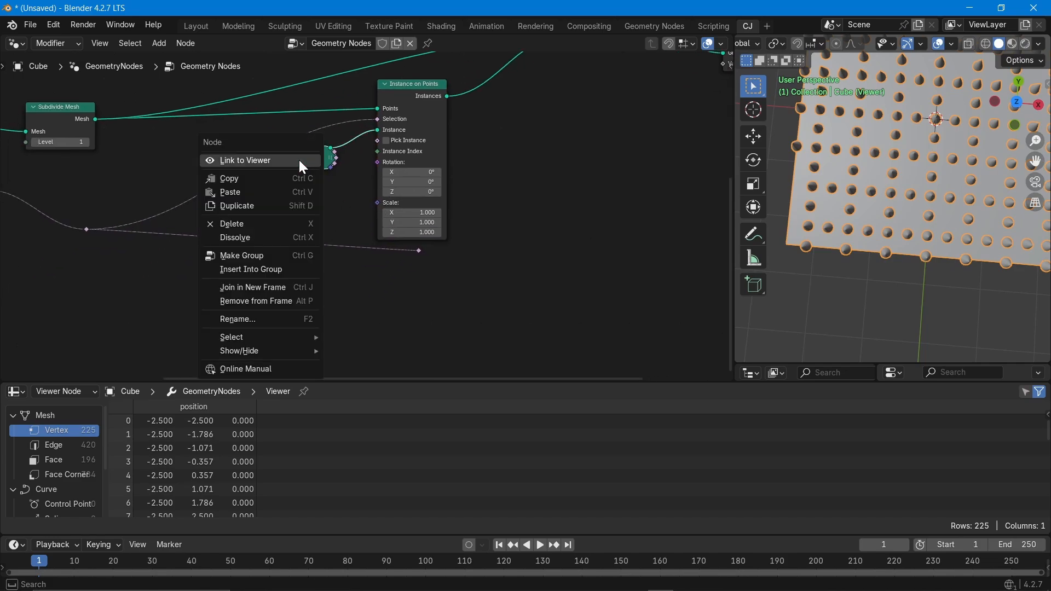
pyautogui.click(302, 162)
pyautogui.moveTo(930, 181)
pyautogui.mouseDown(button='middle')
pyautogui.moveTo(941, 137)
pyautogui.moveTo(930, 205)
pyautogui.moveTo(926, 163)
pyautogui.mouseUp(button='middle')
pyautogui.press('KP_Decimal')
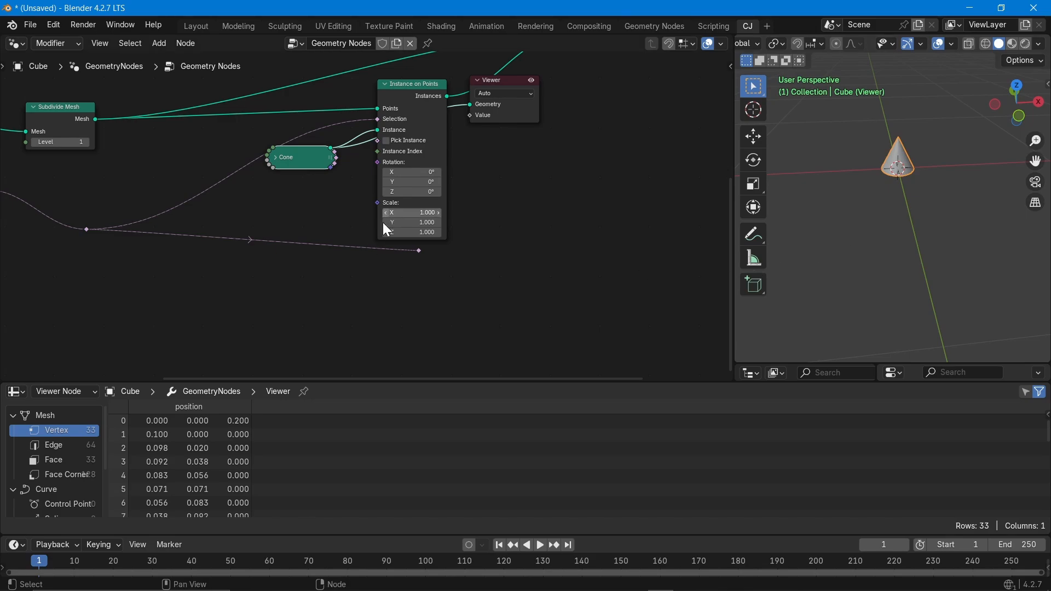
# Shift the Viewer node rightward and toggle its preview off and back on.
pyautogui.moveTo(551, 191); pyautogui.dragTo(381, 308, button='middle')
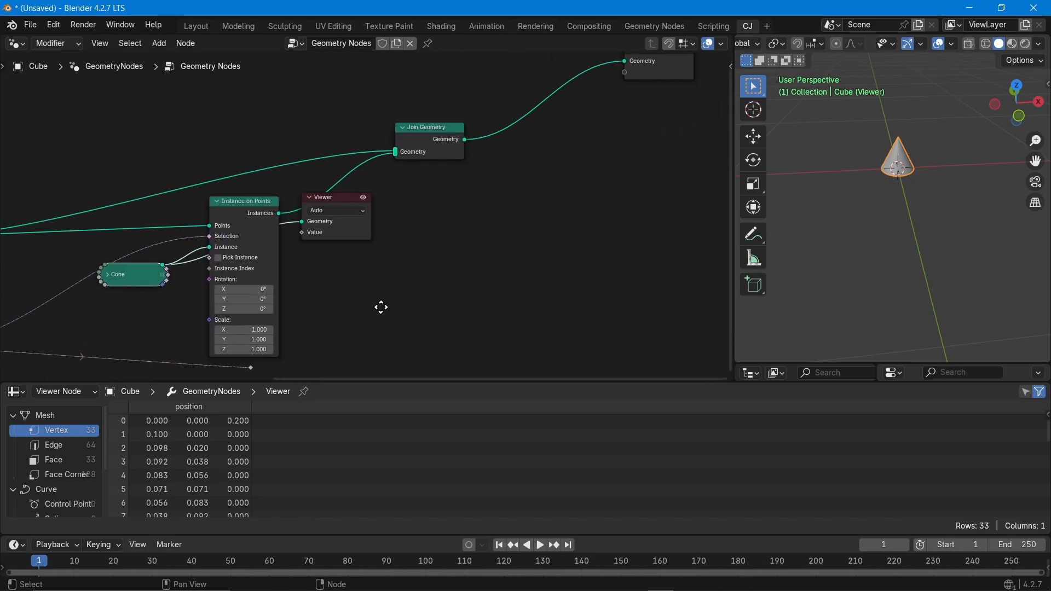
pyautogui.click(363, 197)
pyautogui.scroll(-6, 948, 172)
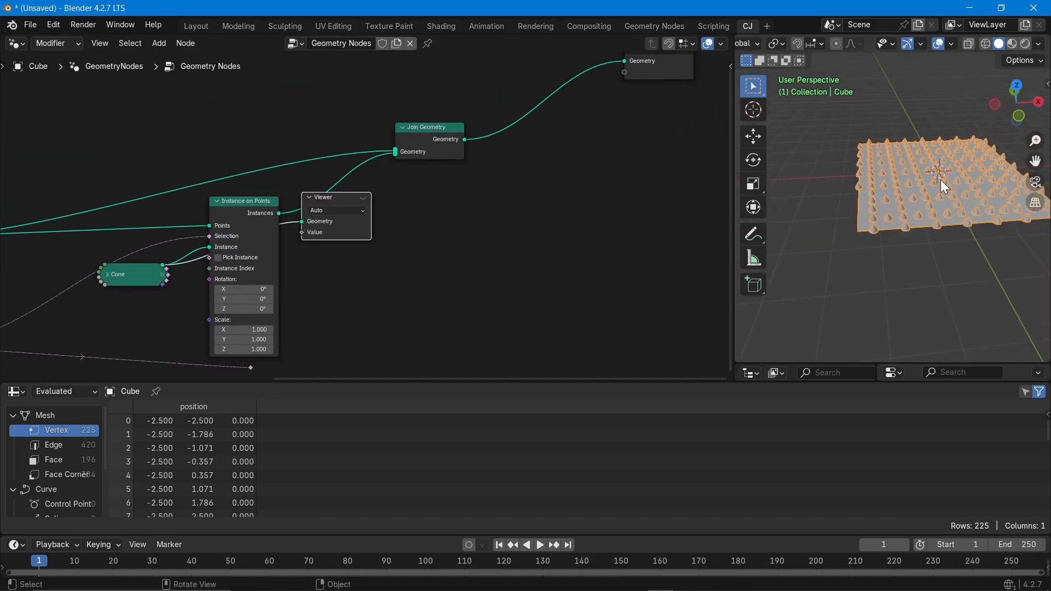
pyautogui.moveTo(466, 245); pyautogui.dragTo(457, 273, button='middle')
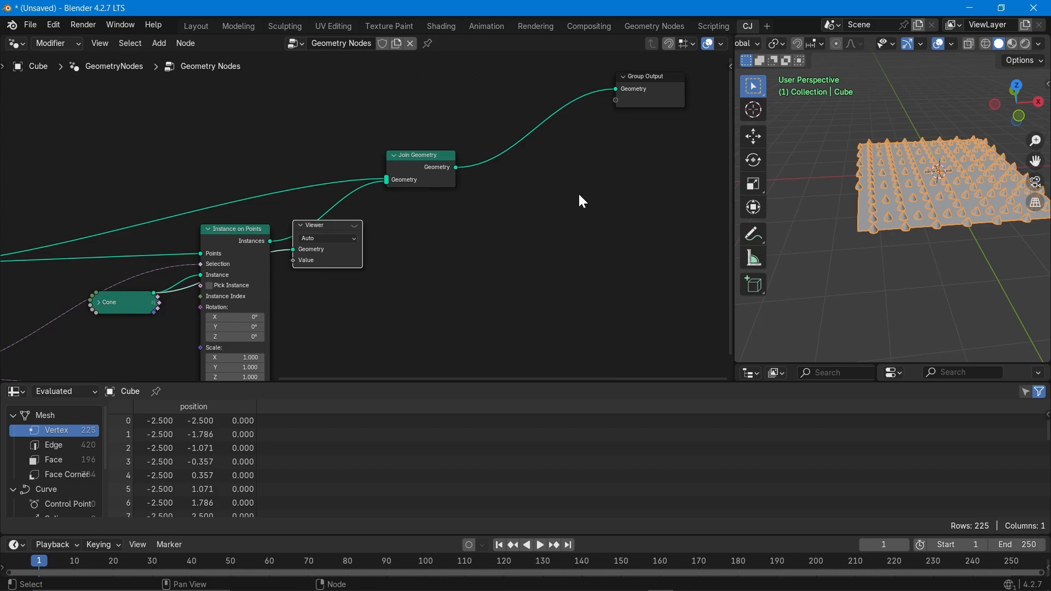
pyautogui.moveTo(330, 230); pyautogui.dragTo(386, 250)
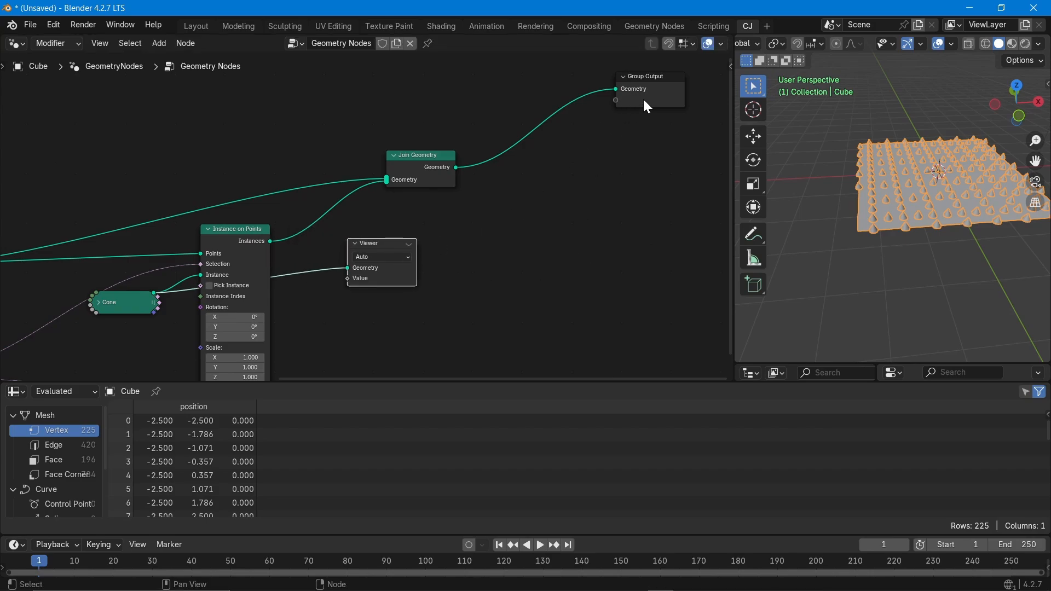
pyautogui.moveTo(409, 250); pyautogui.dragTo(583, 176, button='middle')
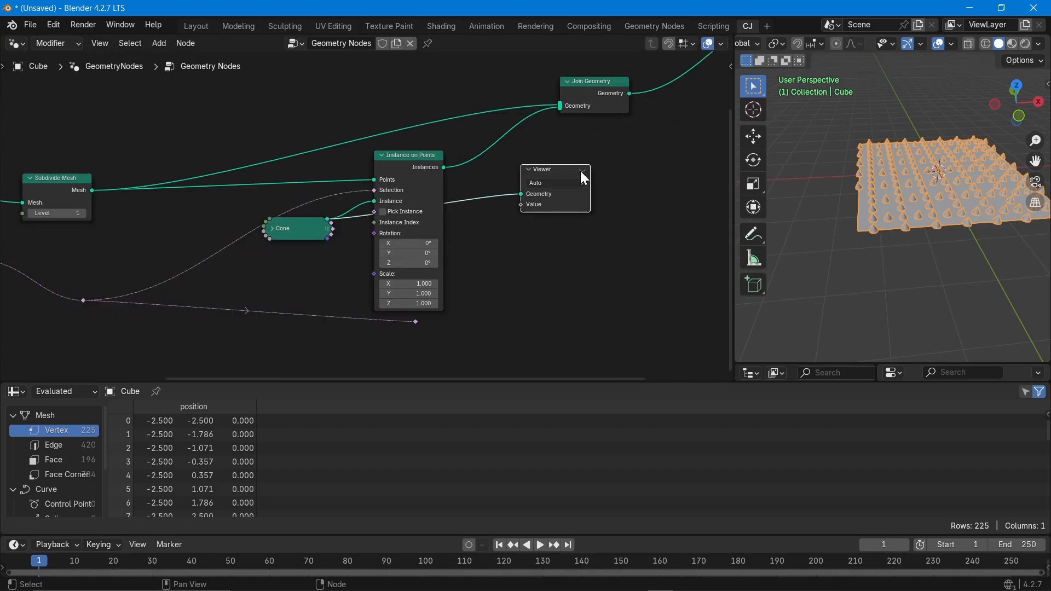
pyautogui.click(584, 170)
pyautogui.click(584, 169)
pyautogui.click(583, 171)
pyautogui.scroll(-3, 315, 258)
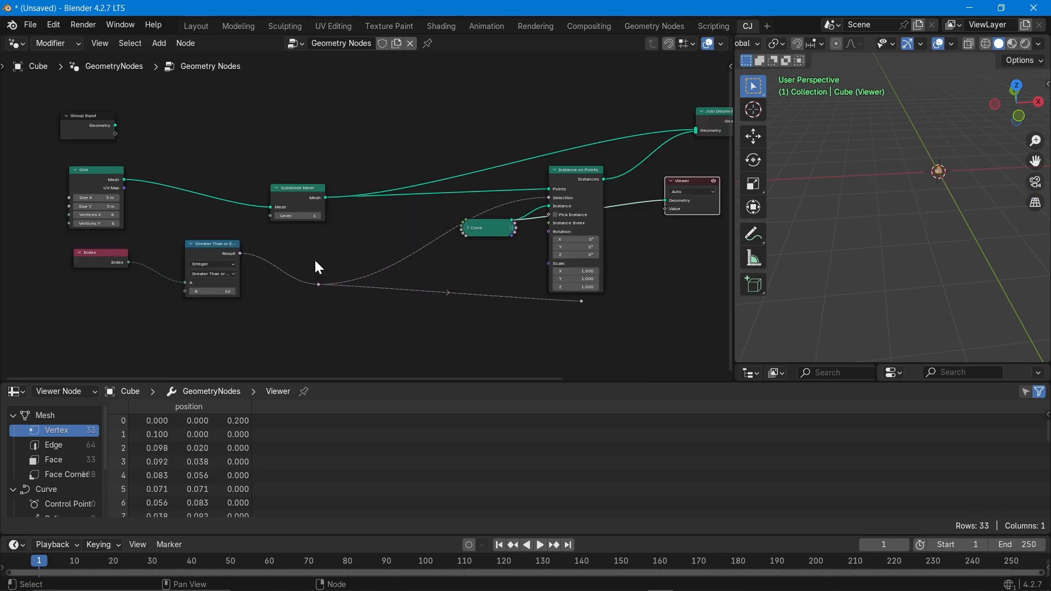
# Connect the Greater Than selection field to the Viewer's Value input.
pyautogui.moveTo(557, 317); pyautogui.dragTo(433, 332, button='middle')
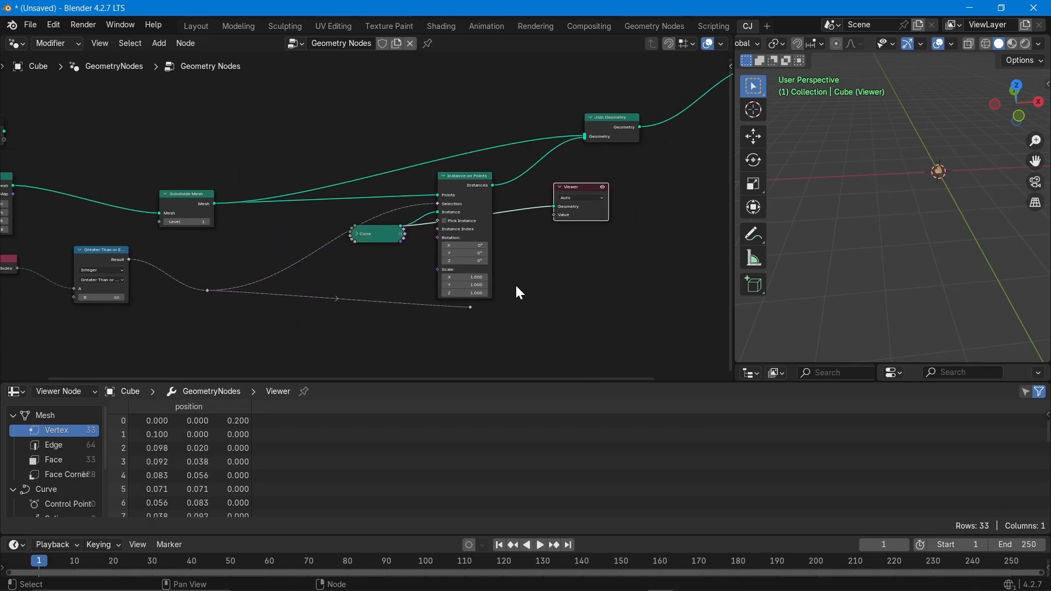
pyautogui.moveTo(520, 293); pyautogui.dragTo(414, 306, button='middle')
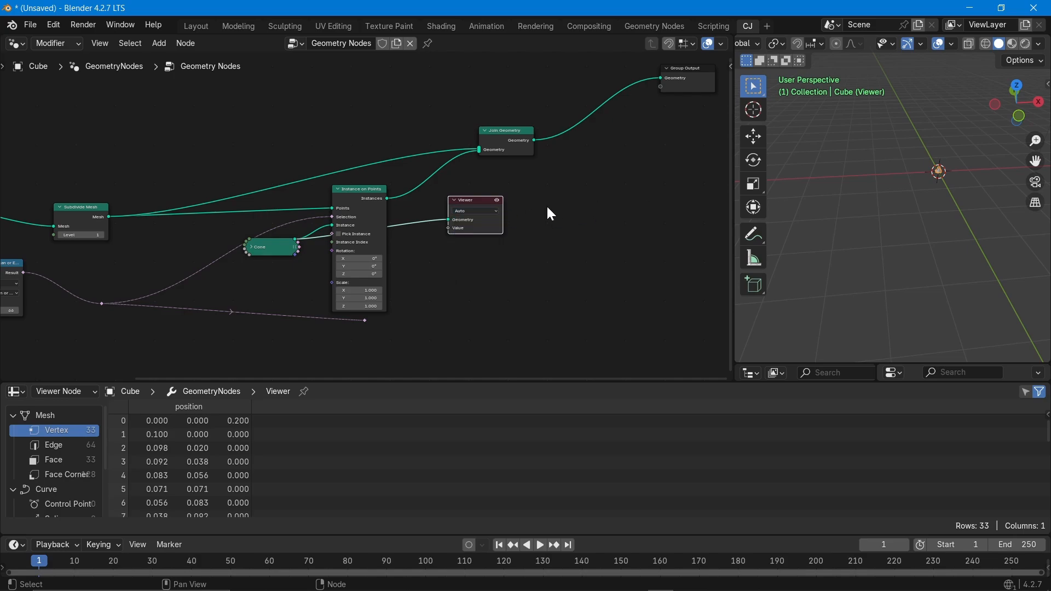
pyautogui.moveTo(471, 200); pyautogui.dragTo(682, 186)
pyautogui.moveTo(364, 320); pyautogui.dragTo(656, 216)
pyautogui.moveTo(644, 268); pyautogui.dragTo(545, 346, button='middle')
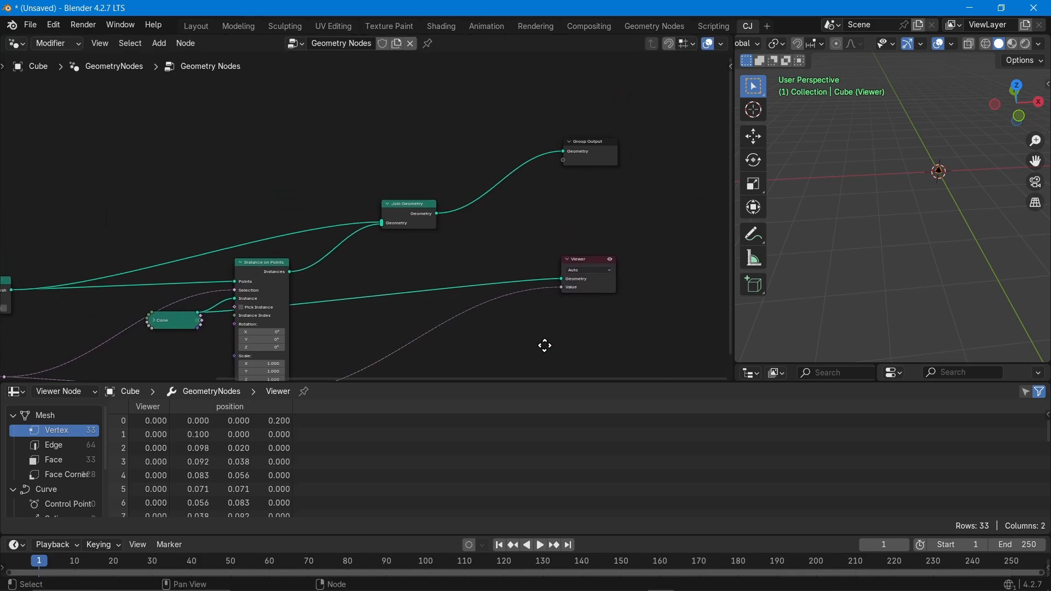
# Feed Join Geometry's output into the Viewer's Geometry input to preview the cone grid.
pyautogui.moveTo(574, 275); pyautogui.dragTo(626, 230)
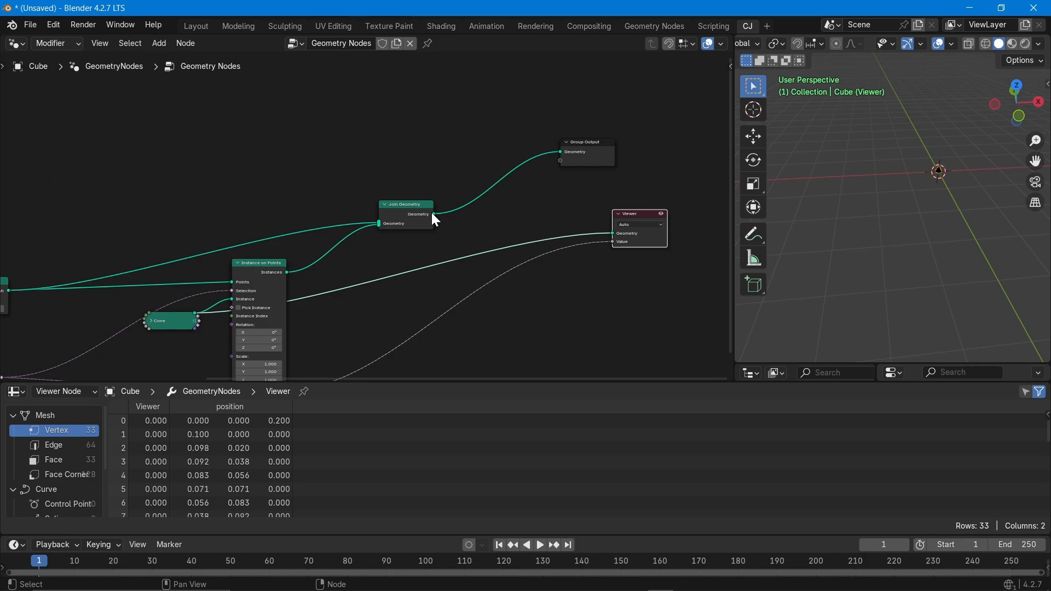
pyautogui.moveTo(437, 218); pyautogui.dragTo(613, 234)
pyautogui.moveTo(926, 247); pyautogui.dragTo(929, 140, button='middle')
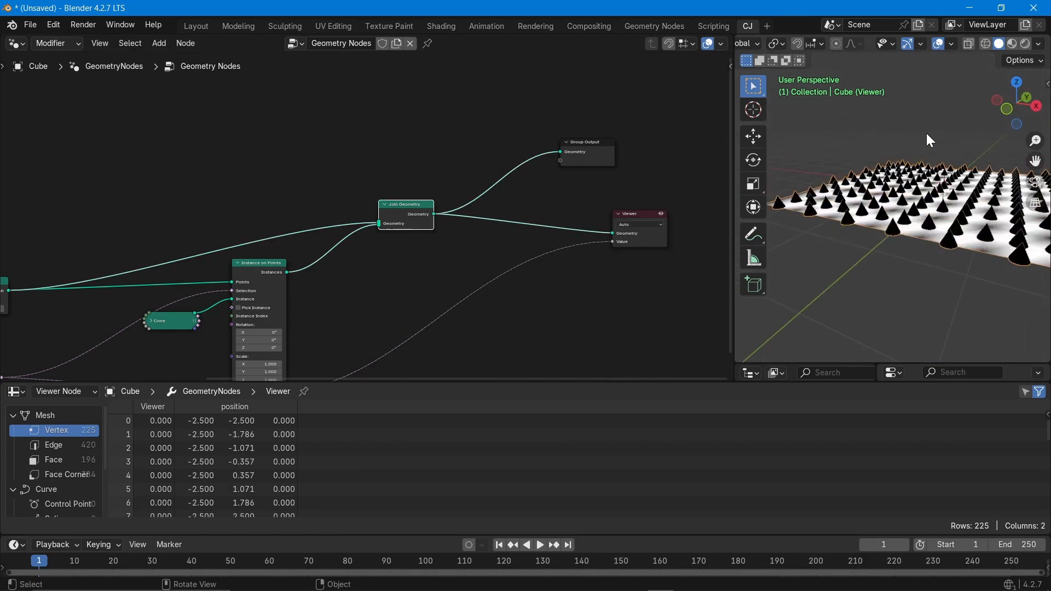
pyautogui.scroll(-3, 927, 133)
pyautogui.moveTo(631, 301); pyautogui.dragTo(303, 291, button='middle')
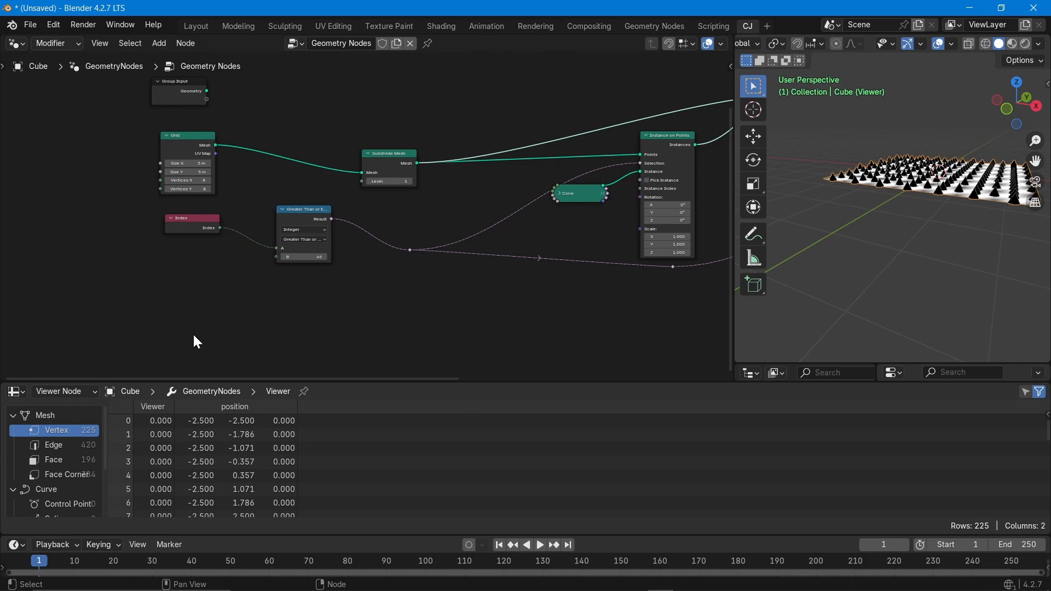
pyautogui.scroll(-3, 194, 337)
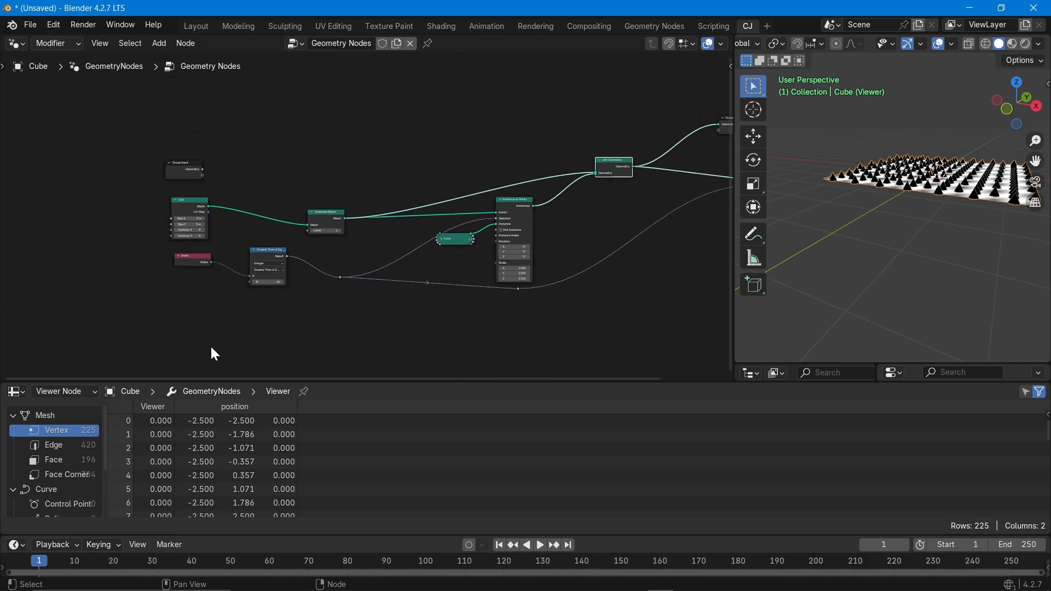
pyautogui.moveTo(211, 352); pyautogui.dragTo(148, 292, button='middle')
pyautogui.scroll(2, 162, 244)
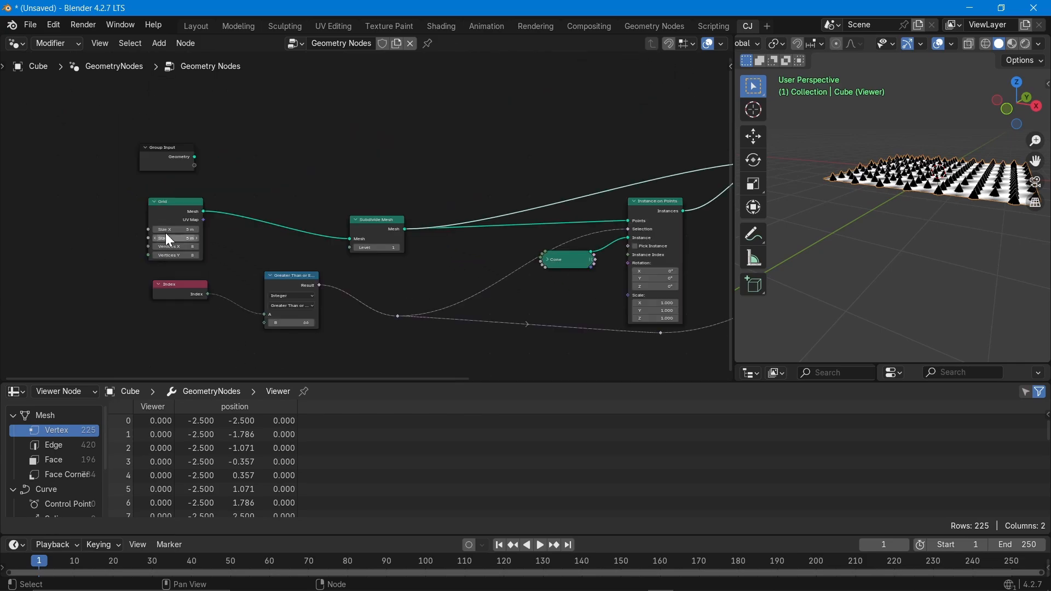
pyautogui.scroll(2, 179, 199)
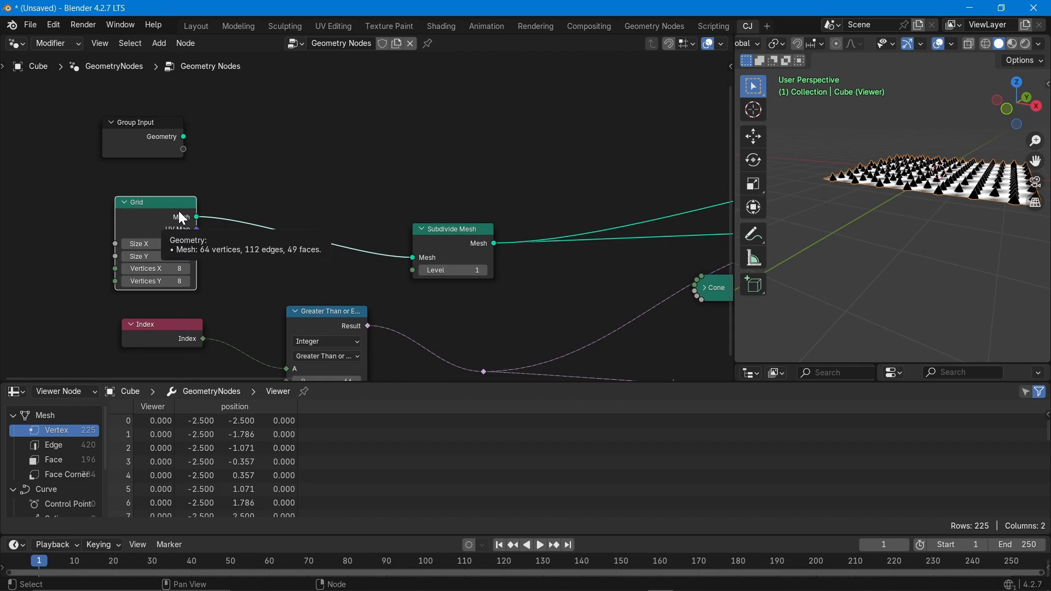
pyautogui.moveTo(196, 217)
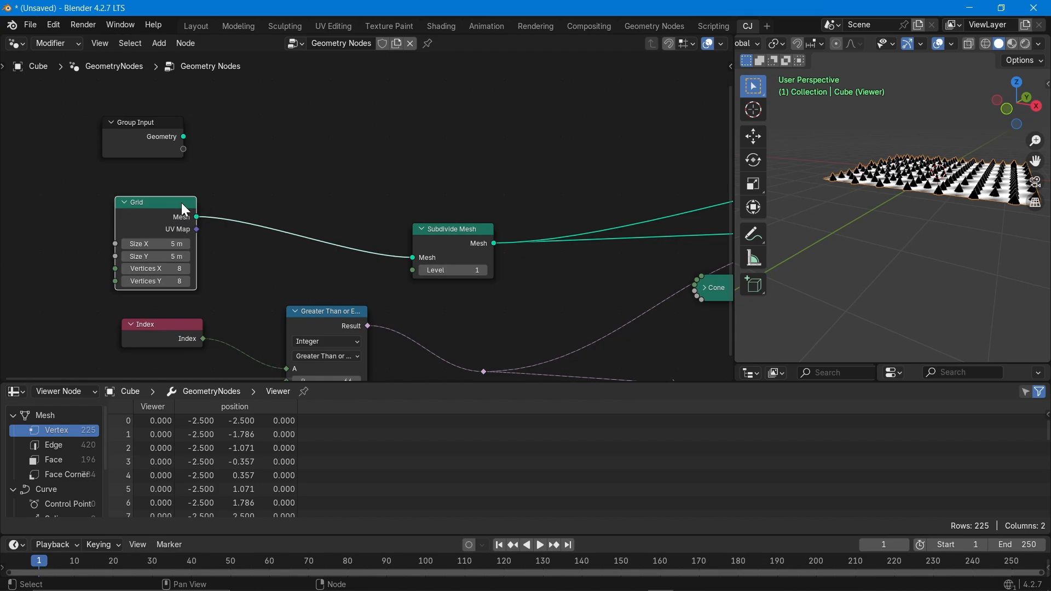
pyautogui.rightClick(185, 210)
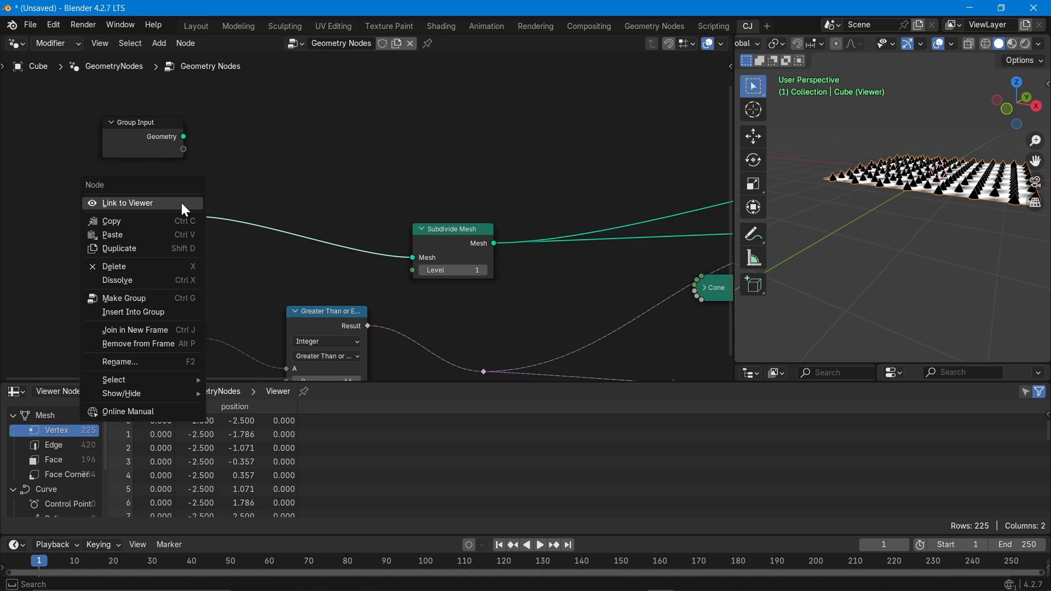
pyautogui.click(182, 204)
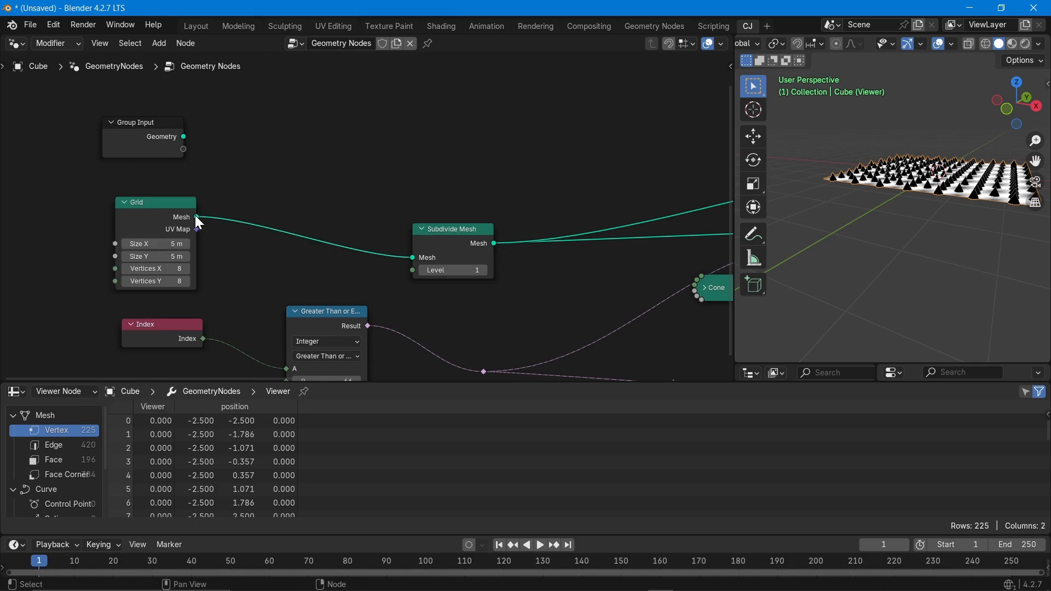
pyautogui.moveTo(196, 216)
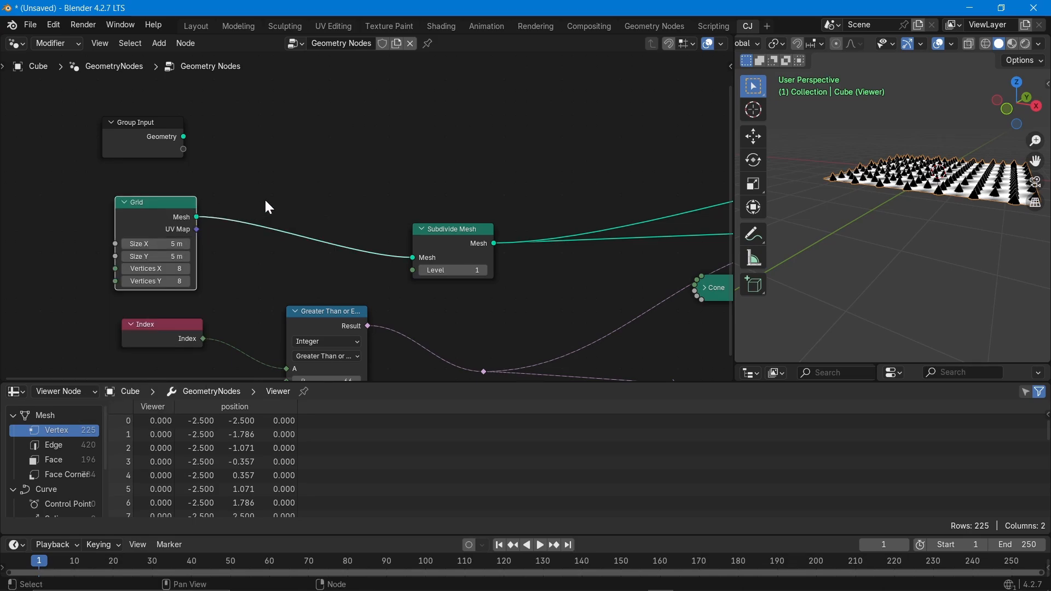
pyautogui.rightClick(175, 207)
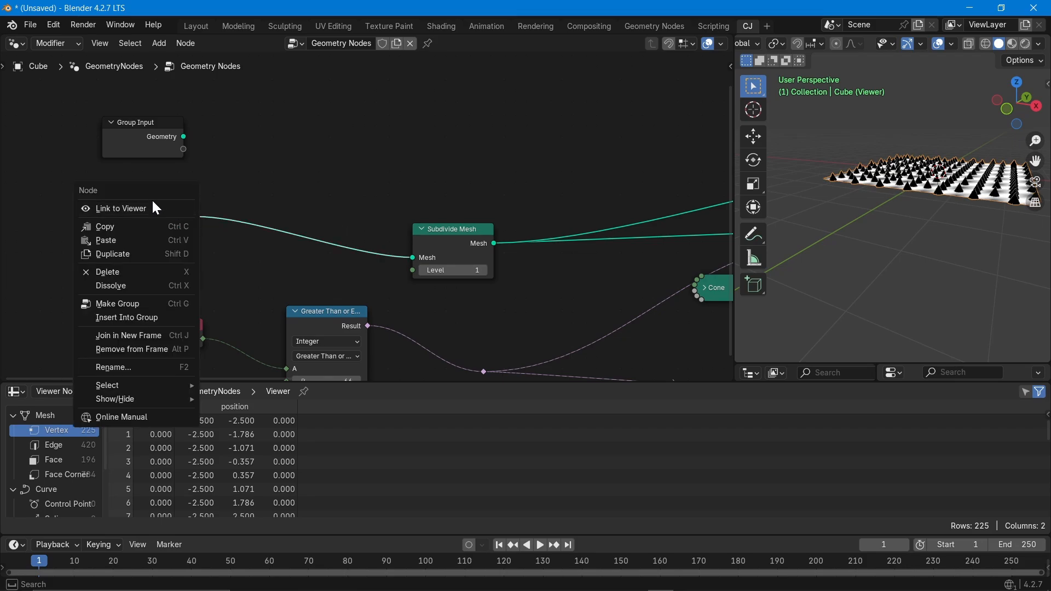
pyautogui.click(151, 208)
pyautogui.moveTo(943, 196); pyautogui.dragTo(921, 232, button='middle')
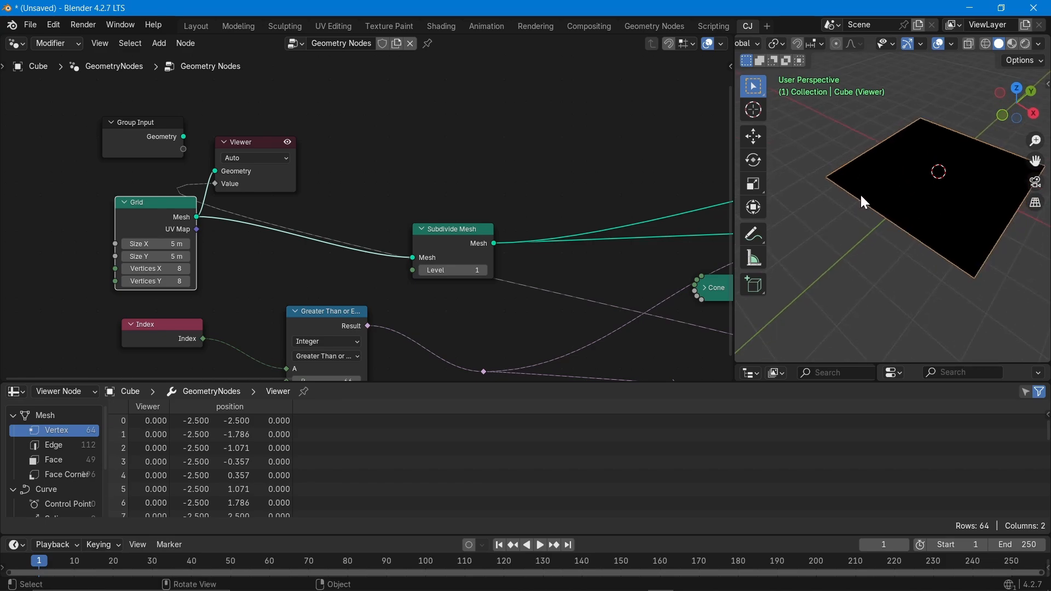
pyautogui.moveTo(335, 157); pyautogui.dragTo(359, 173, button='middle')
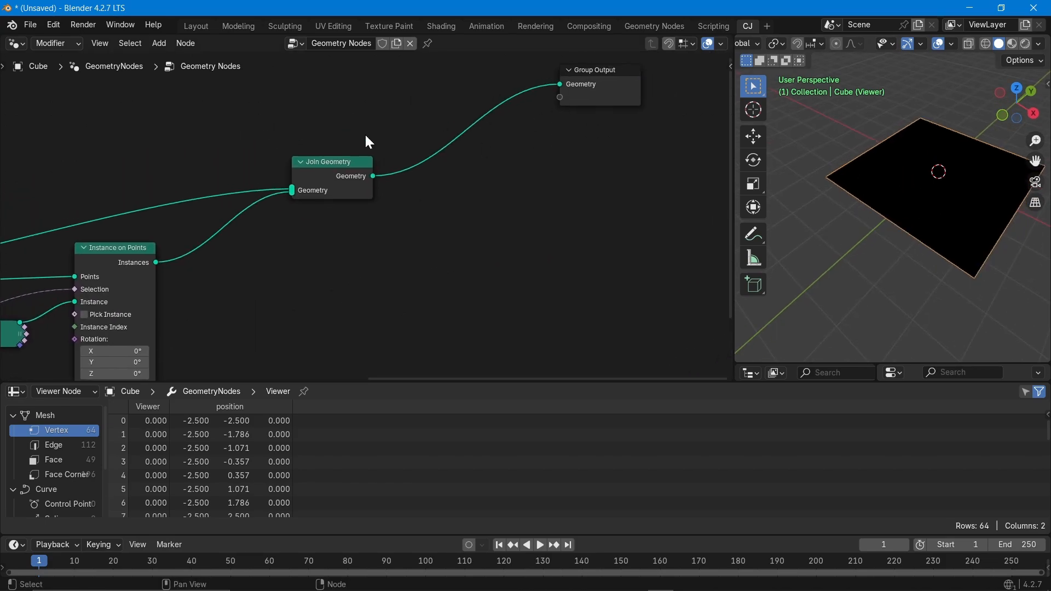
pyautogui.rightClick(345, 159)
pyautogui.click(345, 159)
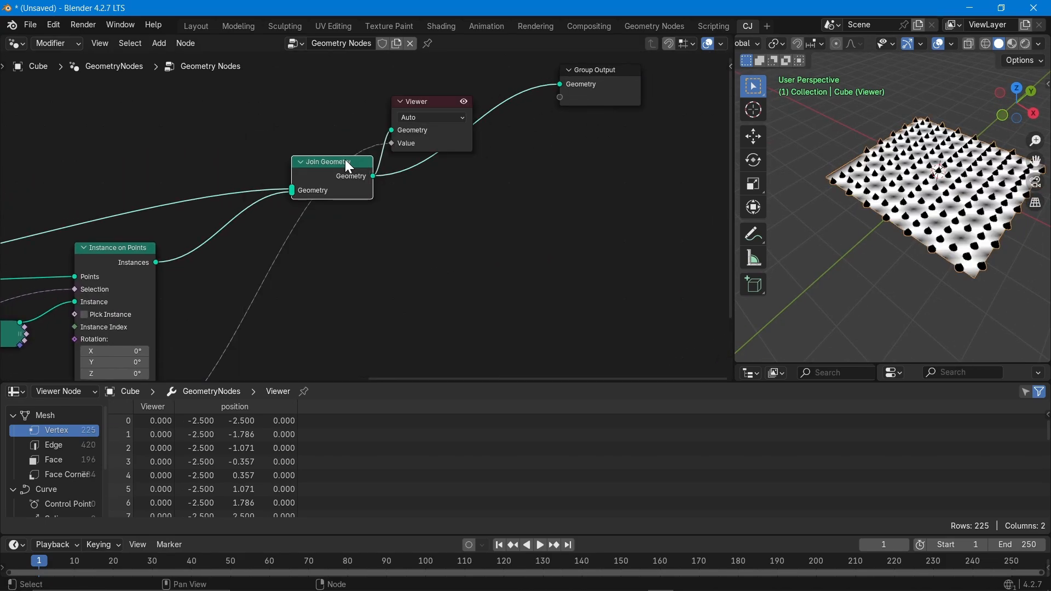
pyautogui.moveTo(432, 103); pyautogui.dragTo(559, 226)
pyautogui.scroll(-5, 389, 290)
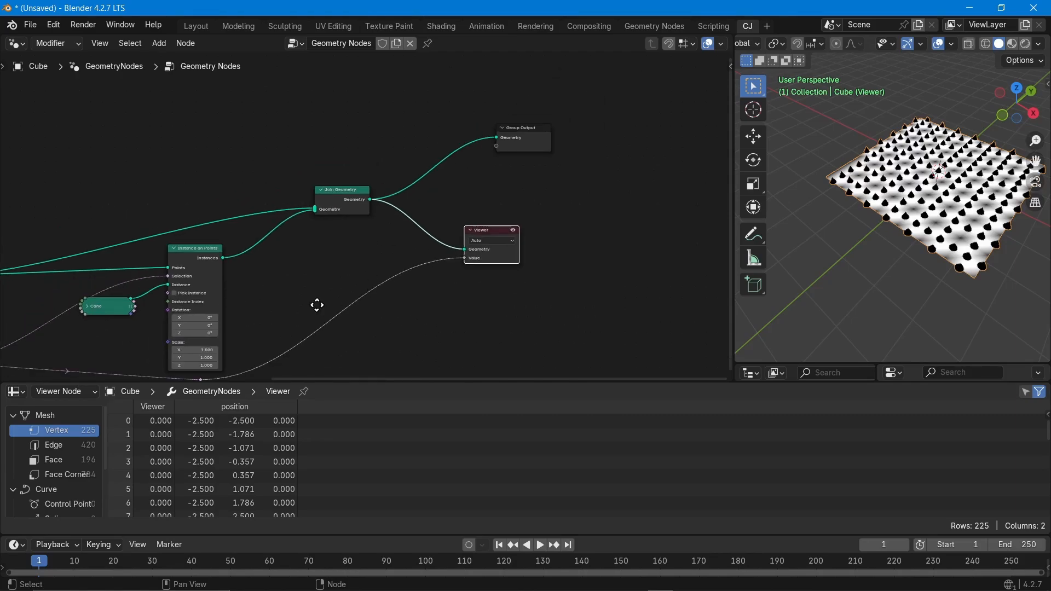
pyautogui.moveTo(317, 304); pyautogui.dragTo(691, 186, button='middle')
pyautogui.click(294, 145)
pyautogui.rightClick(294, 146)
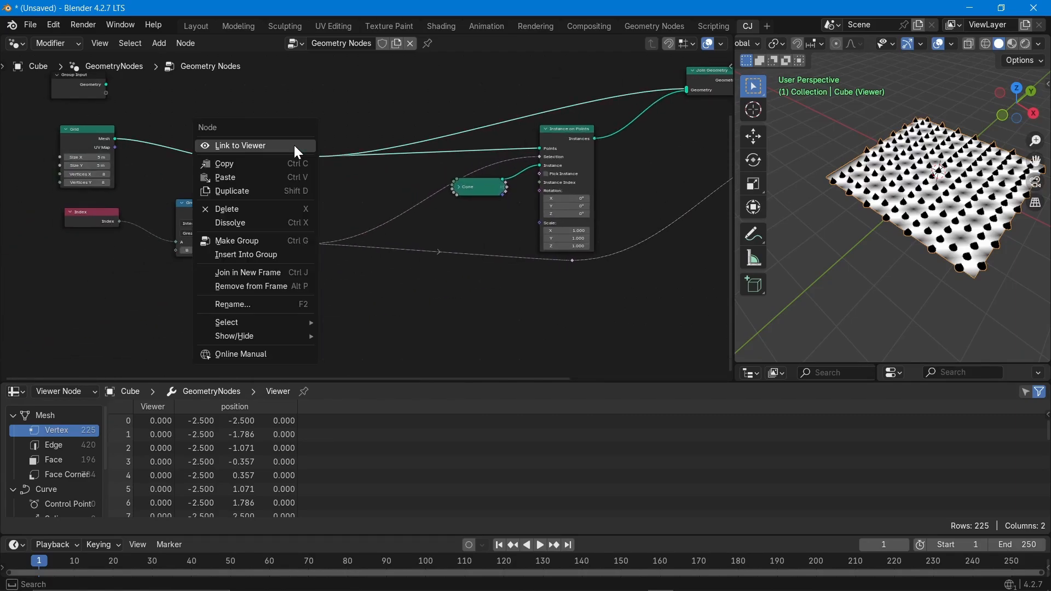
pyautogui.click(295, 146)
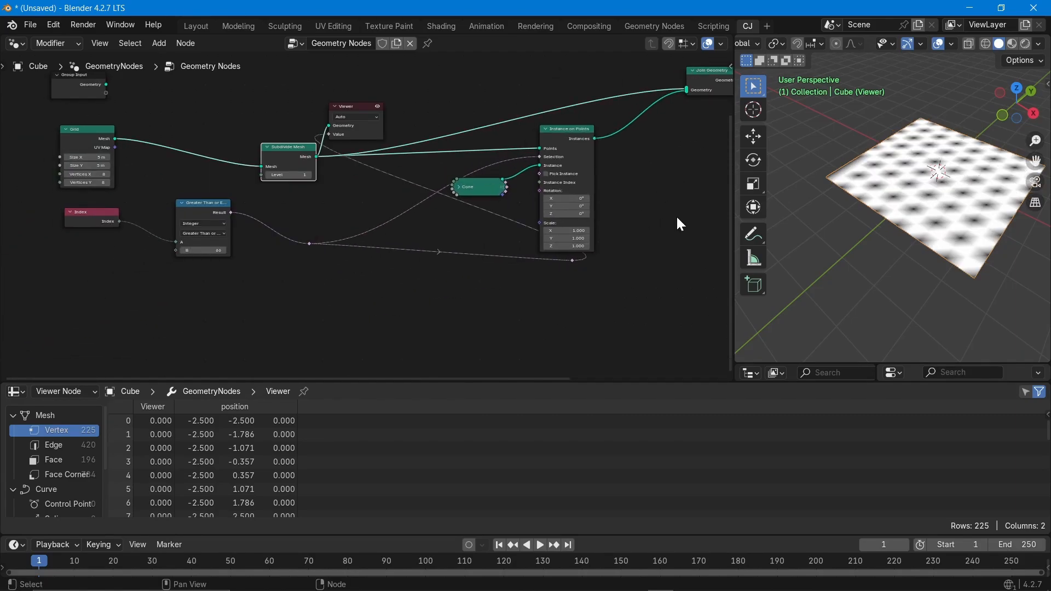
pyautogui.moveTo(514, 229); pyautogui.dragTo(194, 261, button='middle')
pyautogui.click(385, 127)
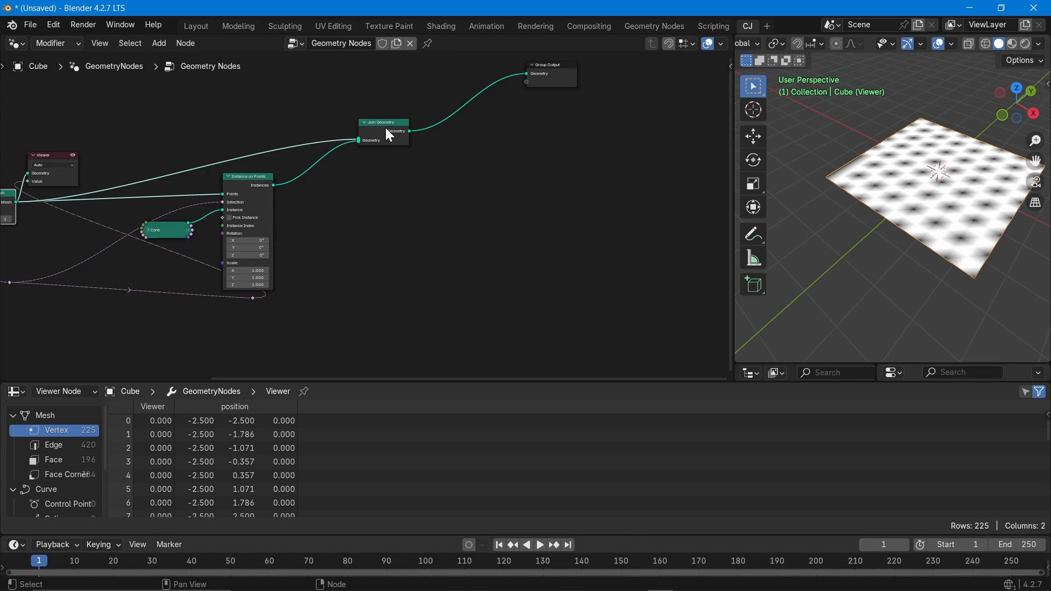
pyautogui.rightClick(385, 127)
pyautogui.click(385, 127)
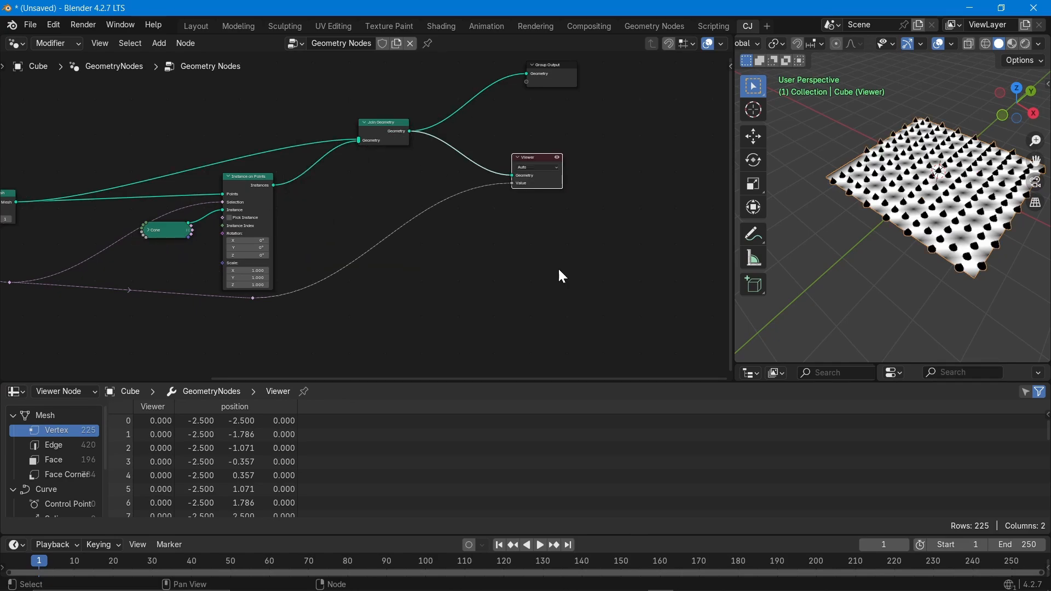
pyautogui.press('Home')
pyautogui.moveTo(200, 278); pyautogui.dragTo(261, 290, button='middle')
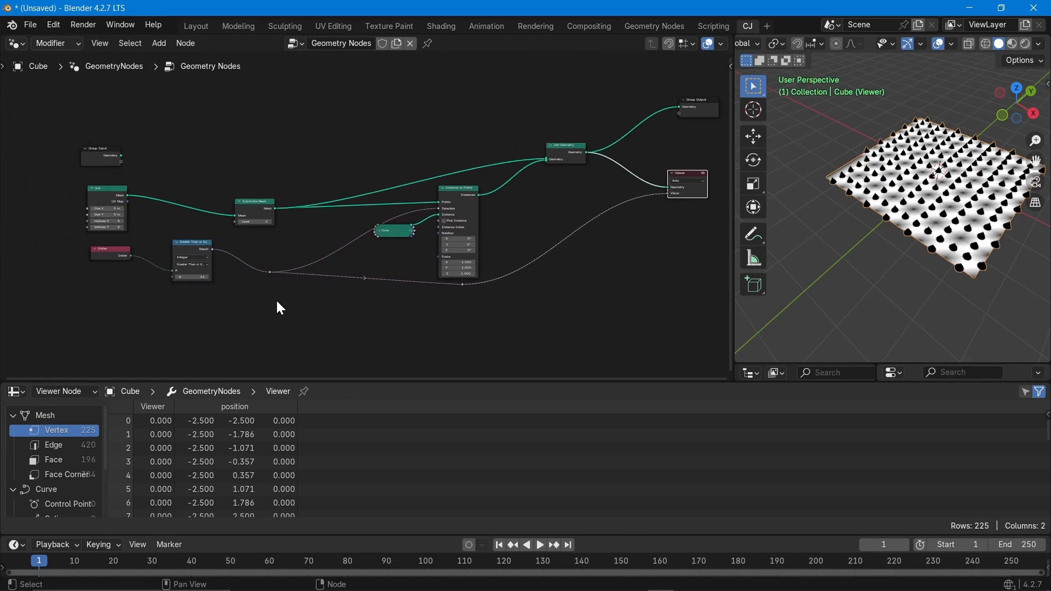